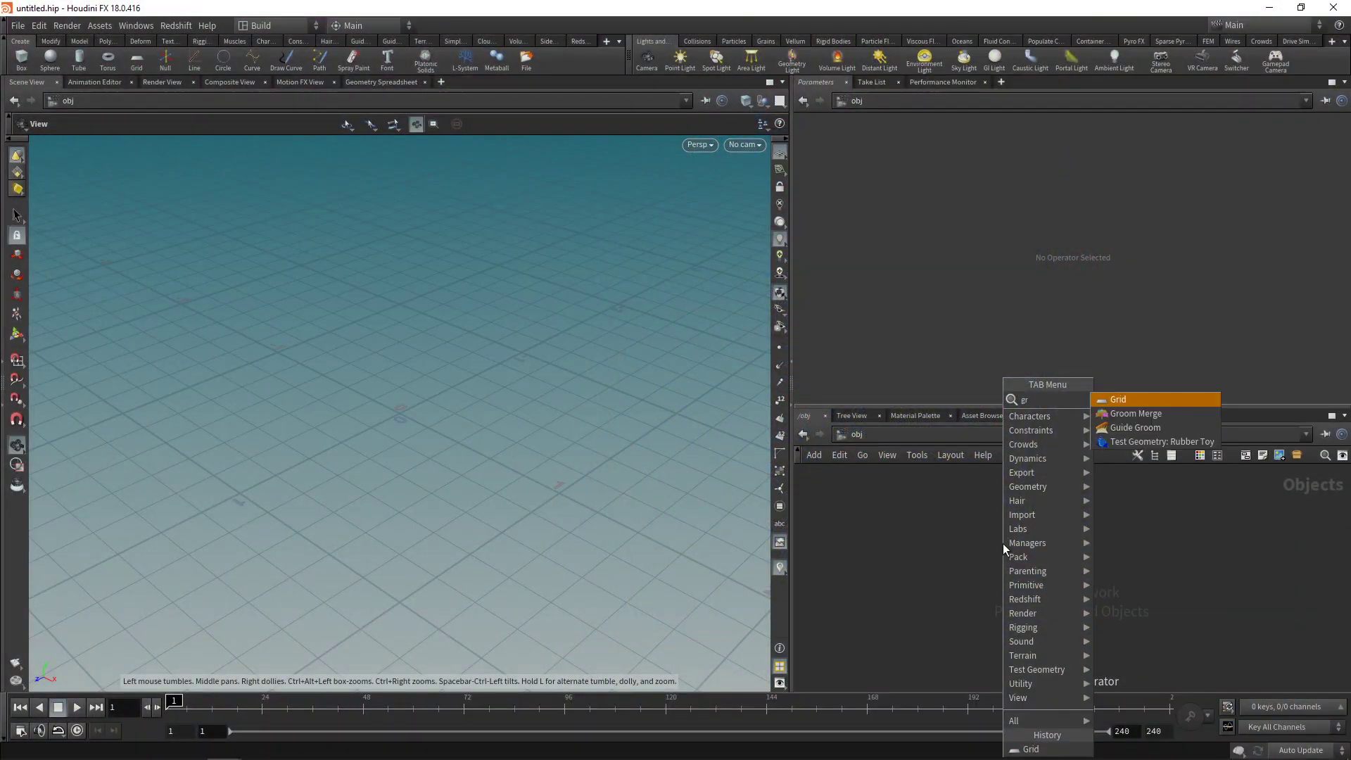
Step: Create a Grid geometry object in the empty scene
text(d)
key(Return)
click(1003, 543)
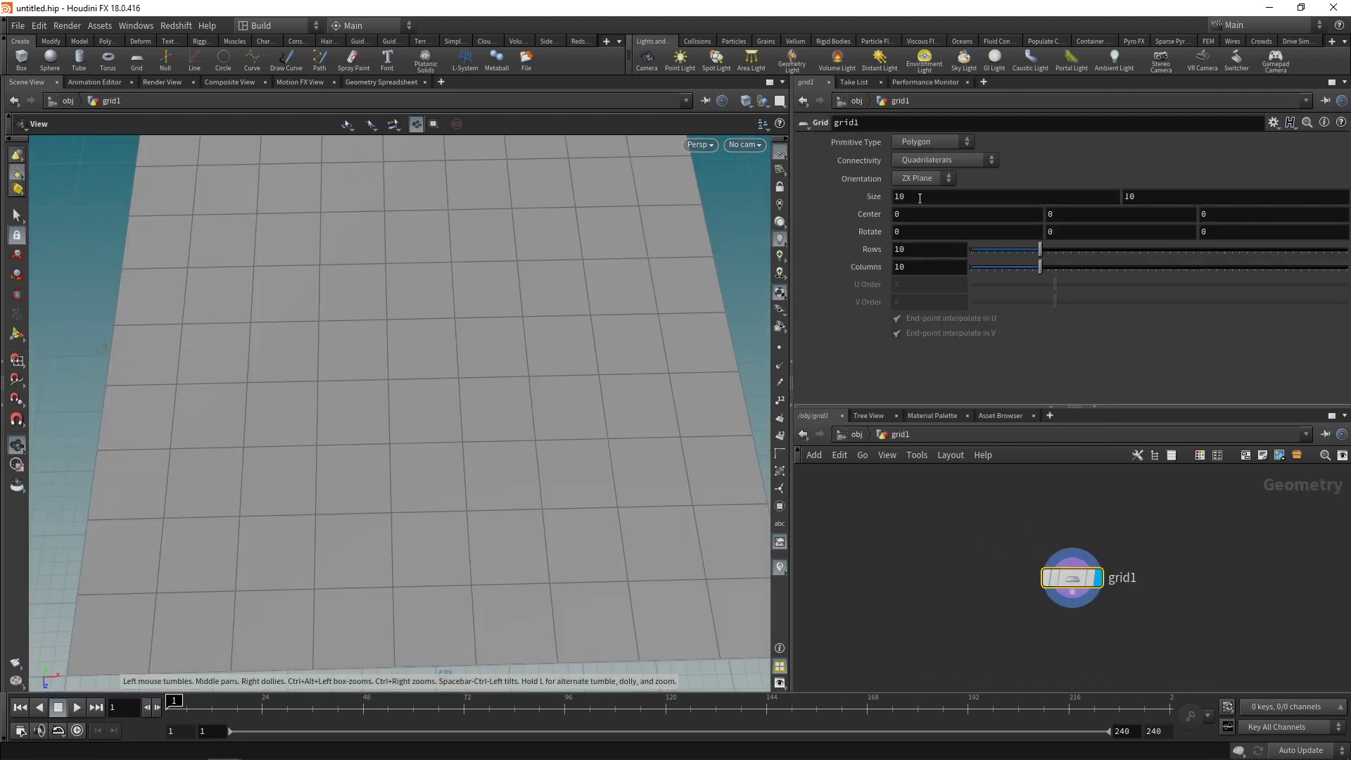
Step: Set the grid's rows and columns to 64 each
click(920, 251)
text(64)
key(Tab)
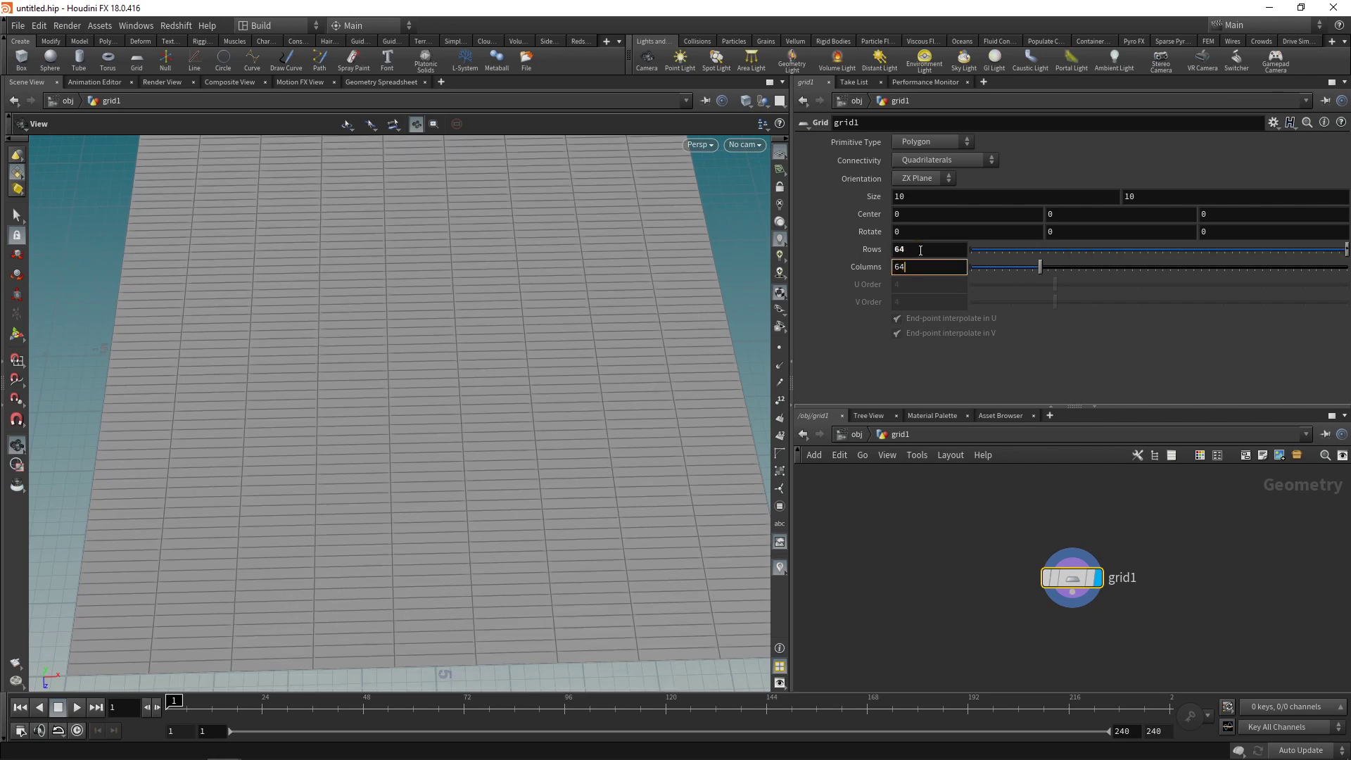
text(64)
key(Return)
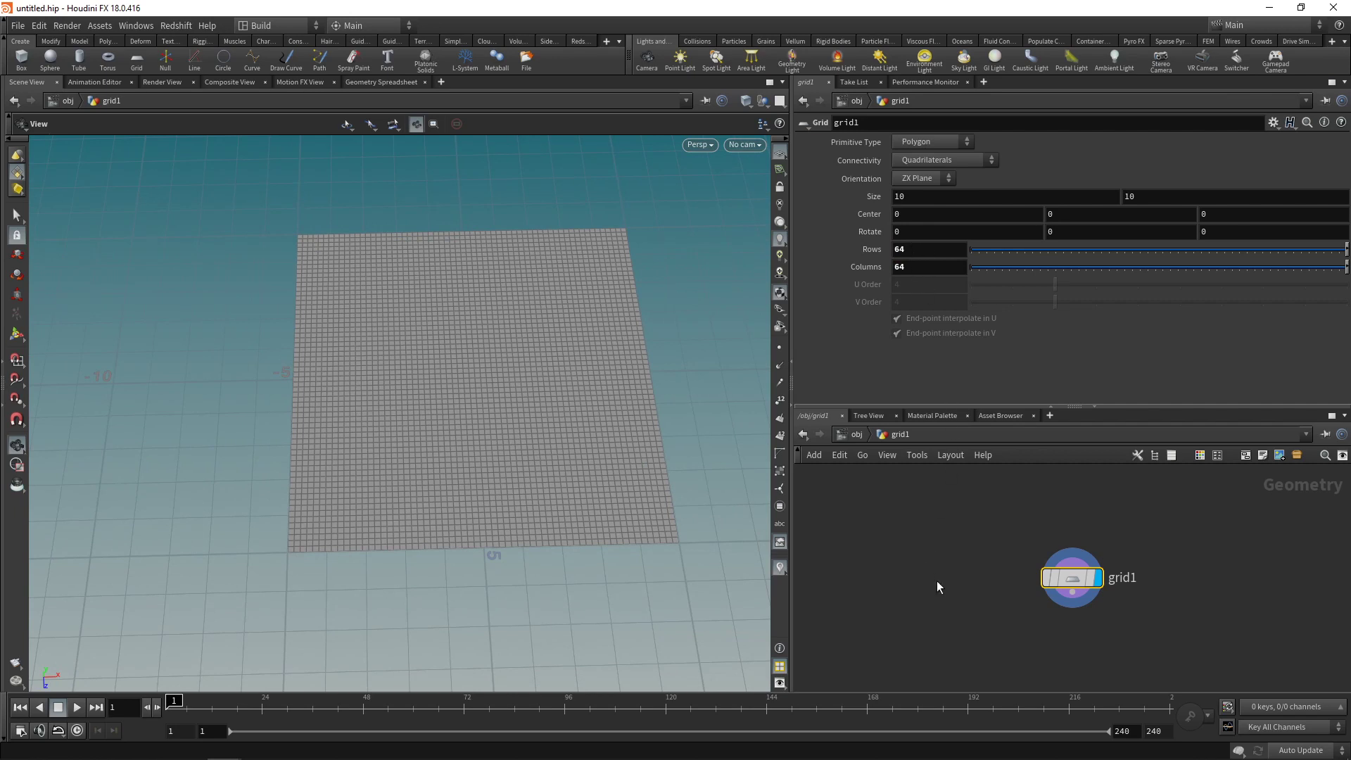
Step: Add a Transform node fed by the grid and set its Y translation to -0.05
middle_drag(991, 622, 933, 569)
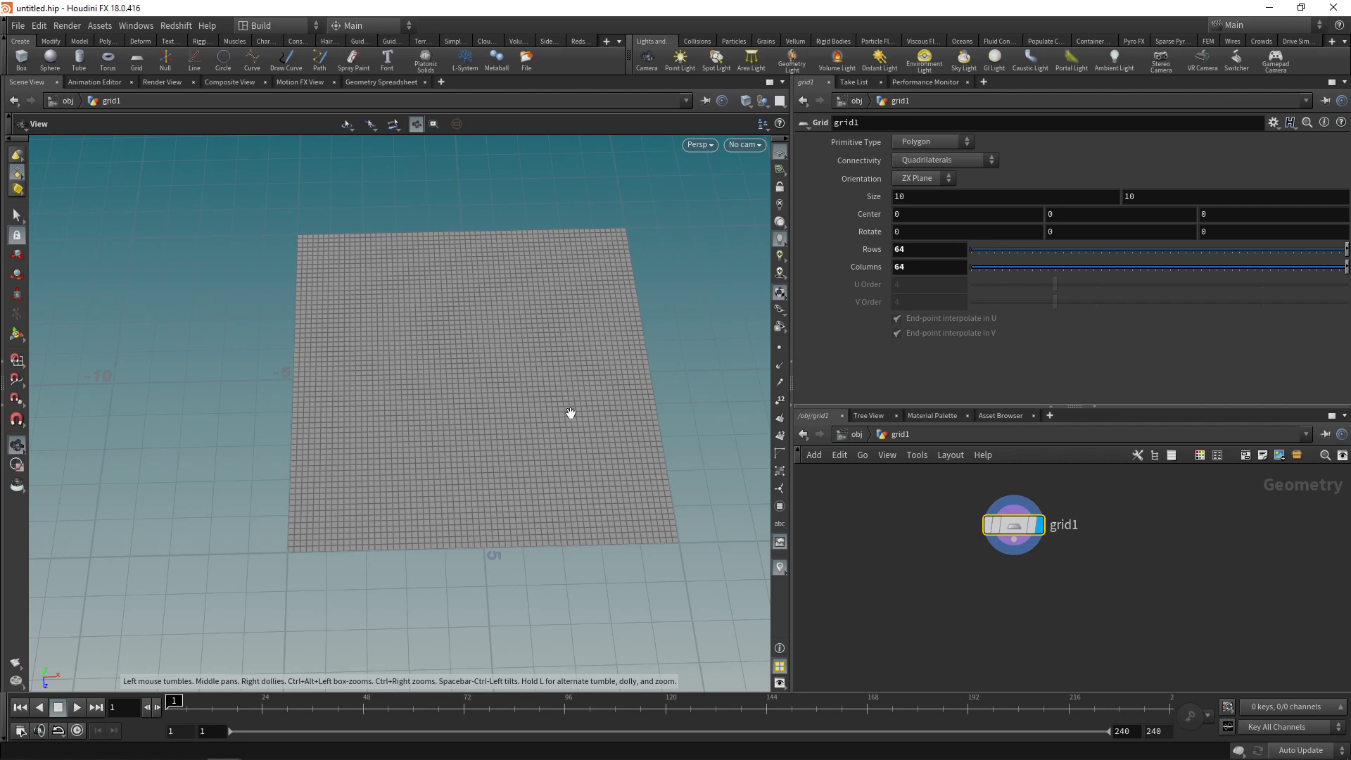
click(962, 602)
key(Tab)
text(tran)
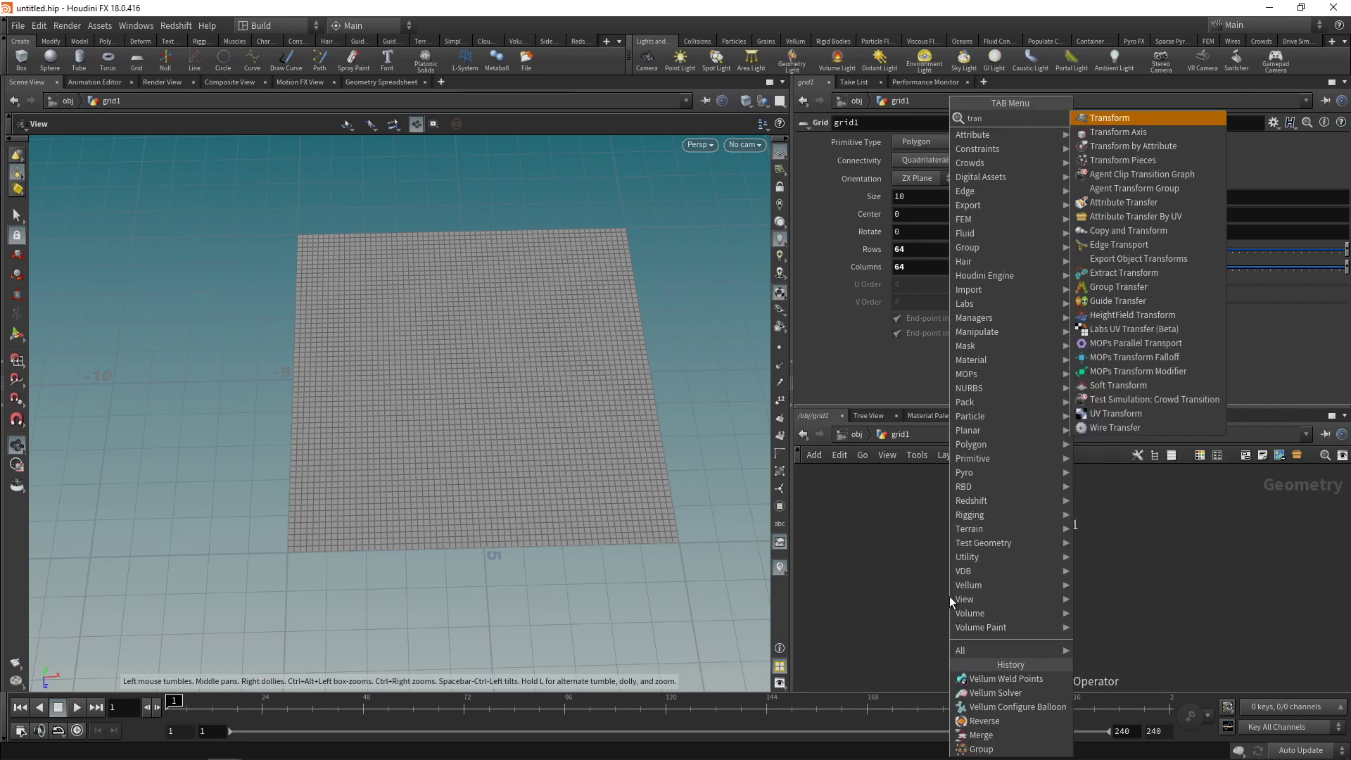
key(Return)
click(949, 597)
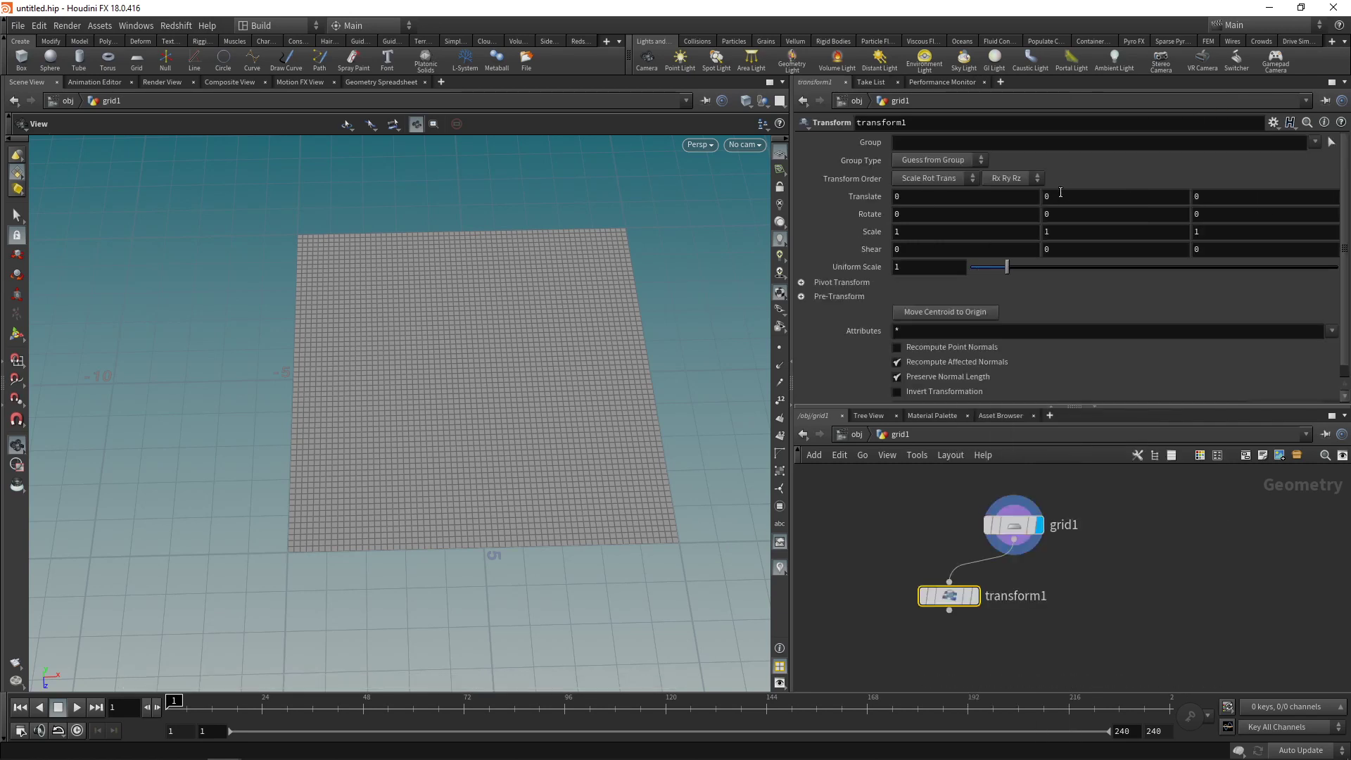
click(1055, 202)
text(-.05)
key(Return)
Step: Duplicate the Transform node as a second branch from the grid, with a Y translation of .05
key(ctrl+c)
key(ctrl+v)
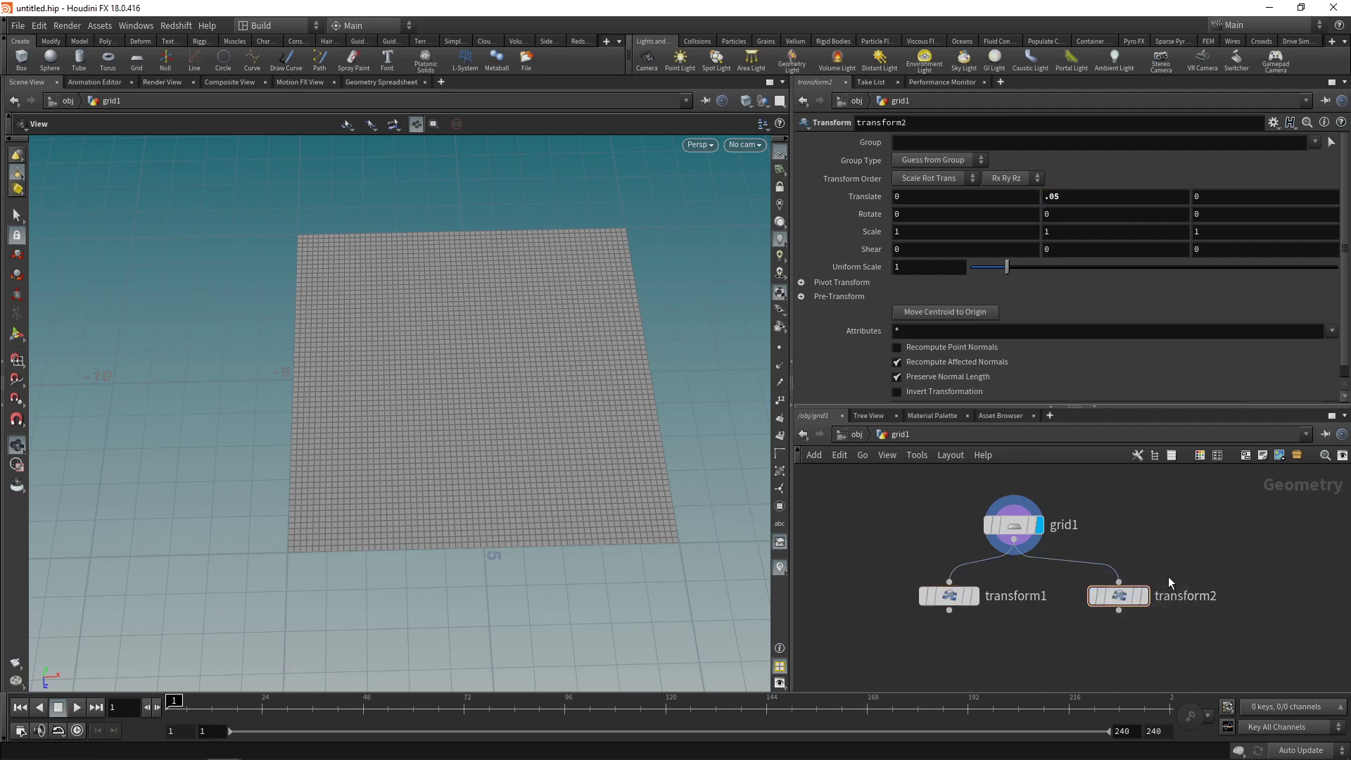
click(1147, 598)
click(976, 598)
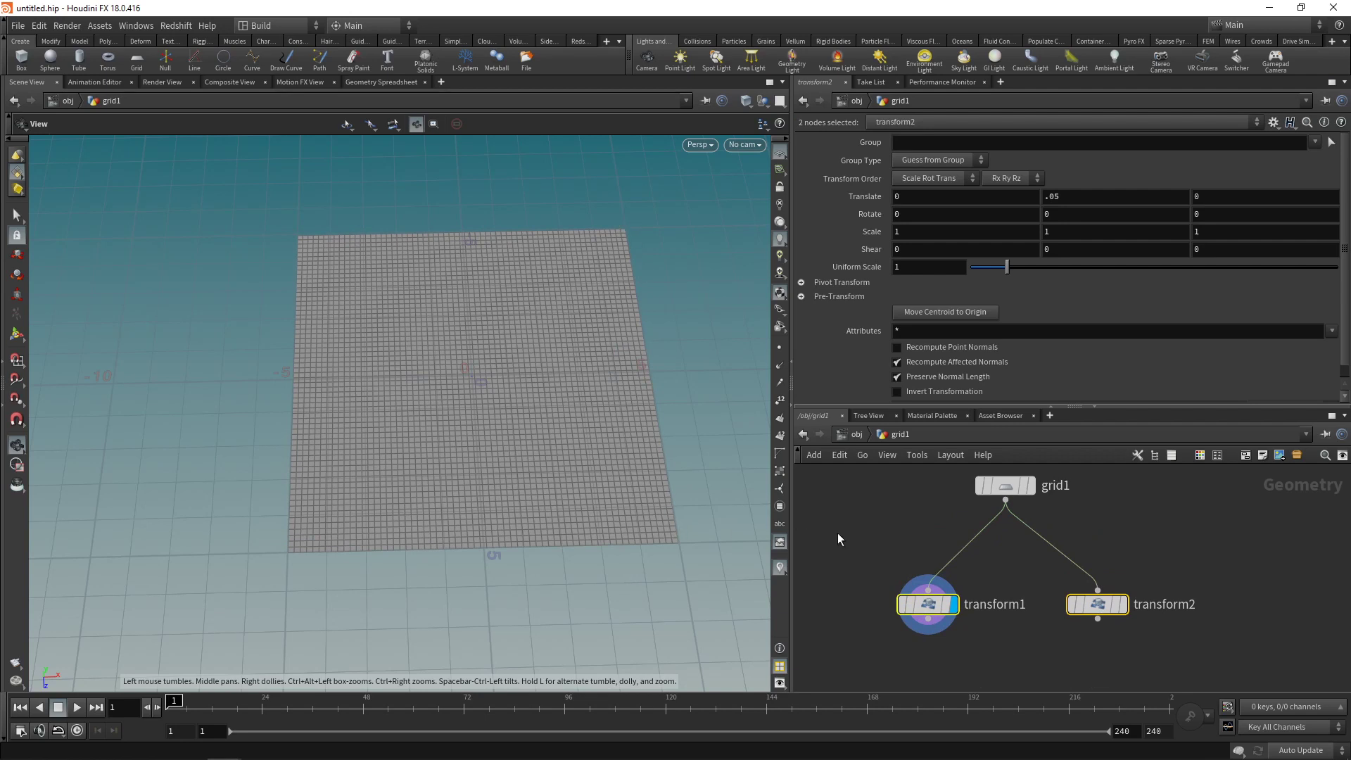
Step: Insert a Group Create node between the grid and the first Transform node
key(Tab)
text(group)
key(Return)
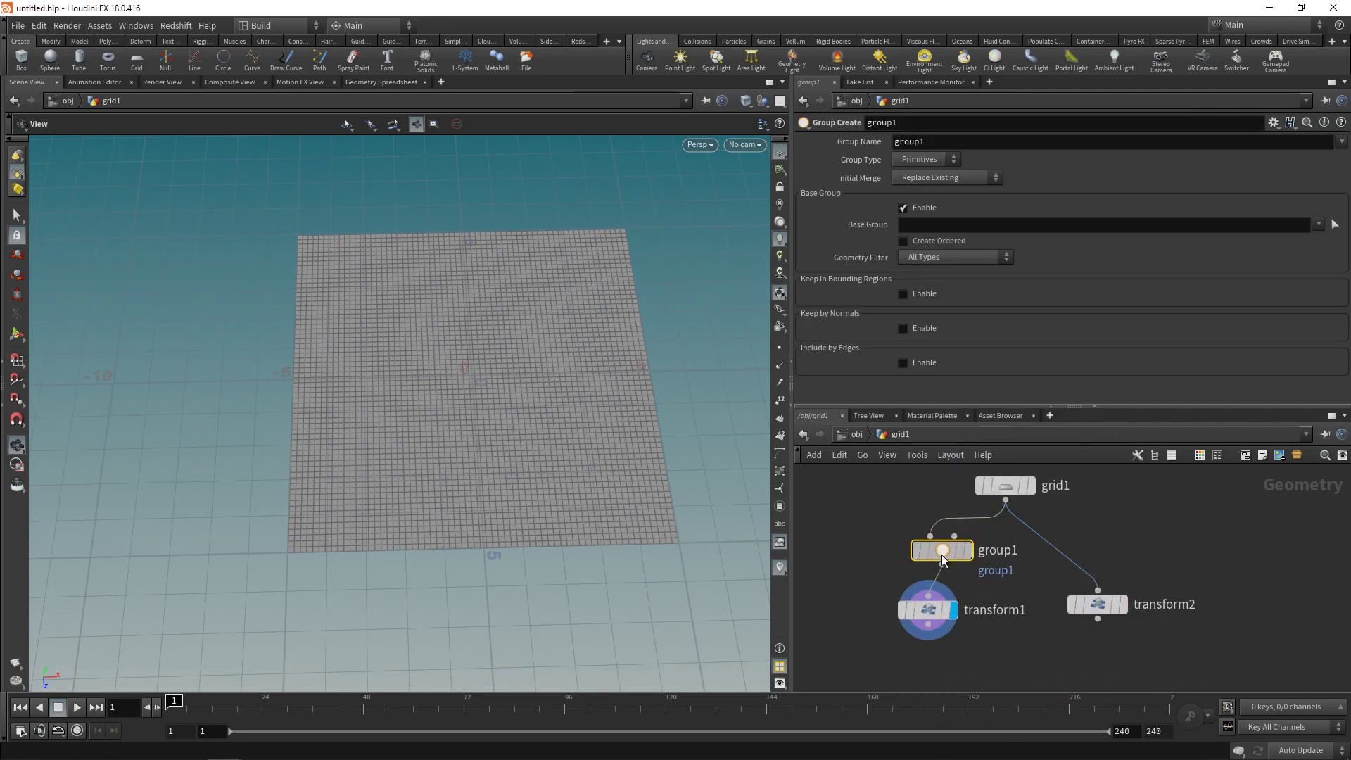
click(929, 554)
Step: Make the group a Points group of unshared edges only, with the base group disabled, and name it edge_bottom
click(927, 160)
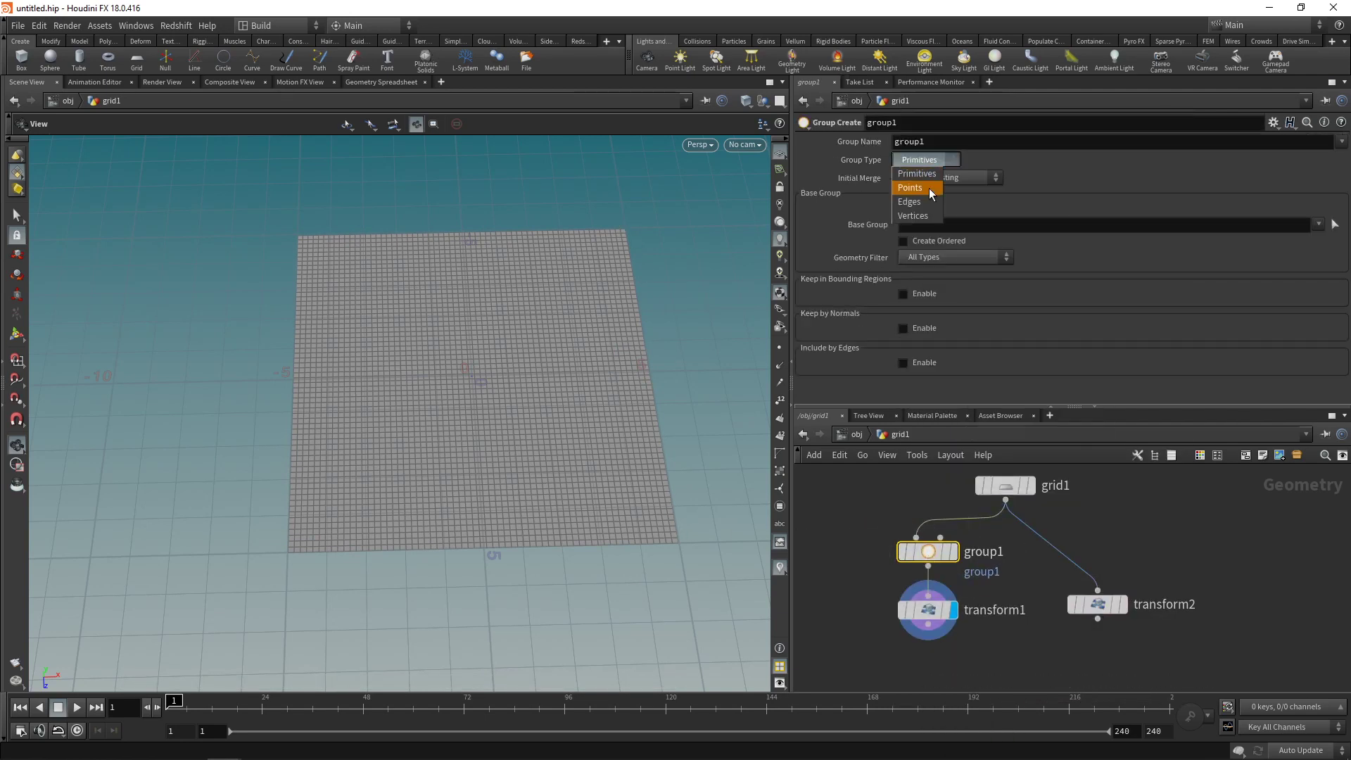
click(903, 208)
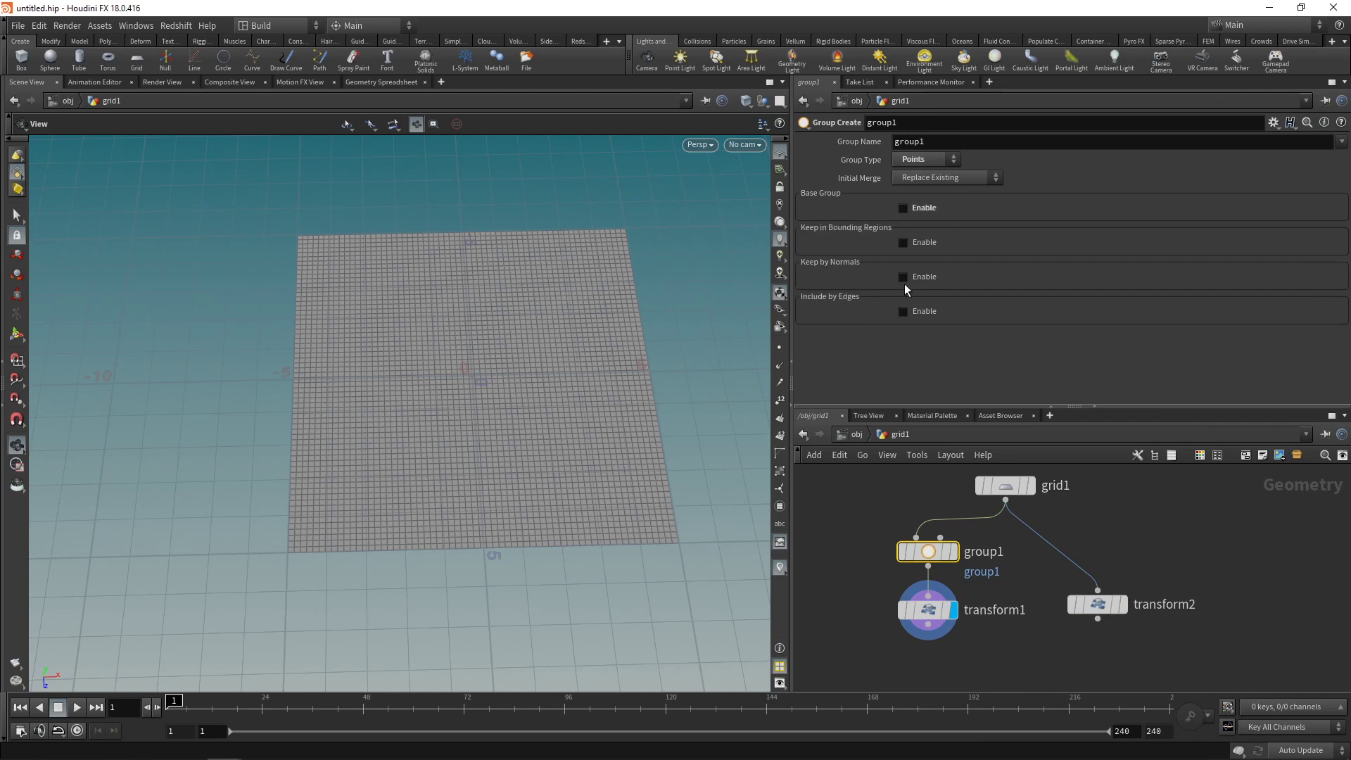
click(903, 311)
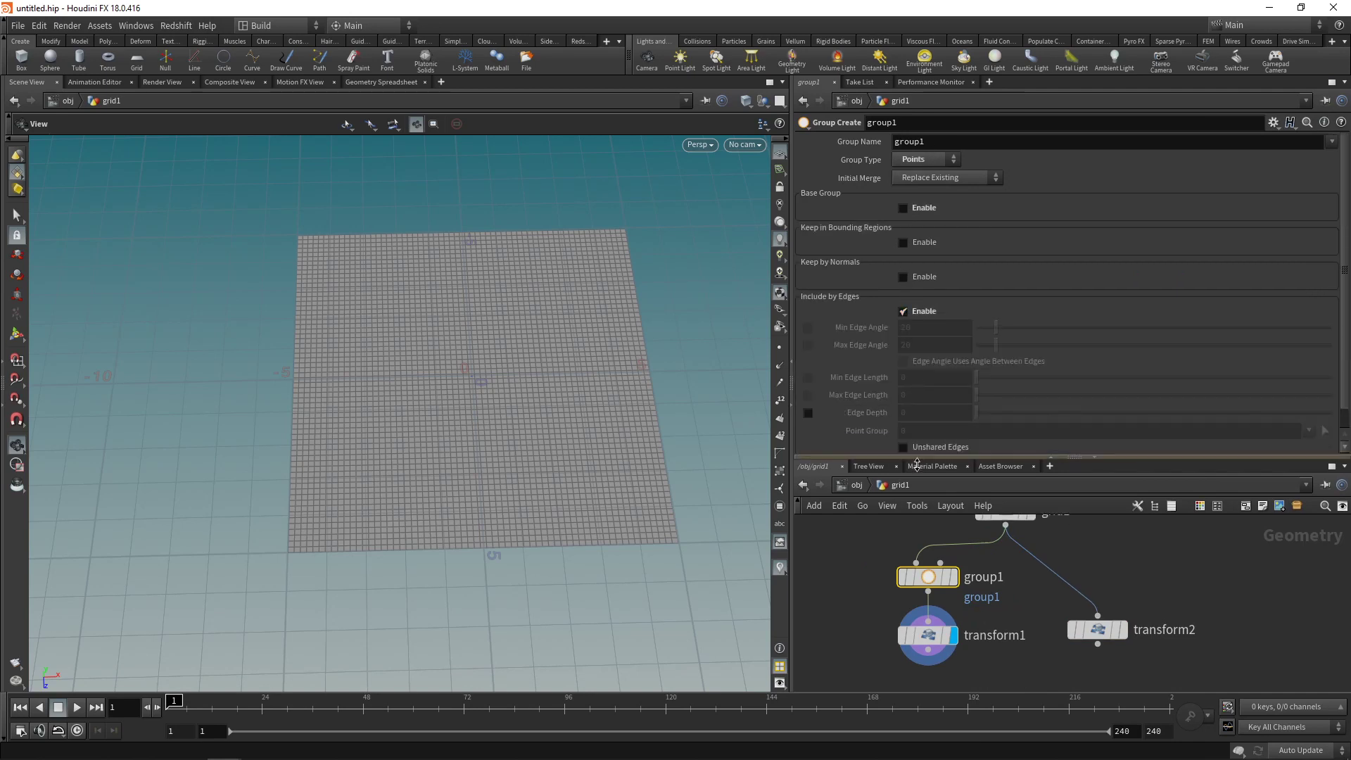
click(904, 447)
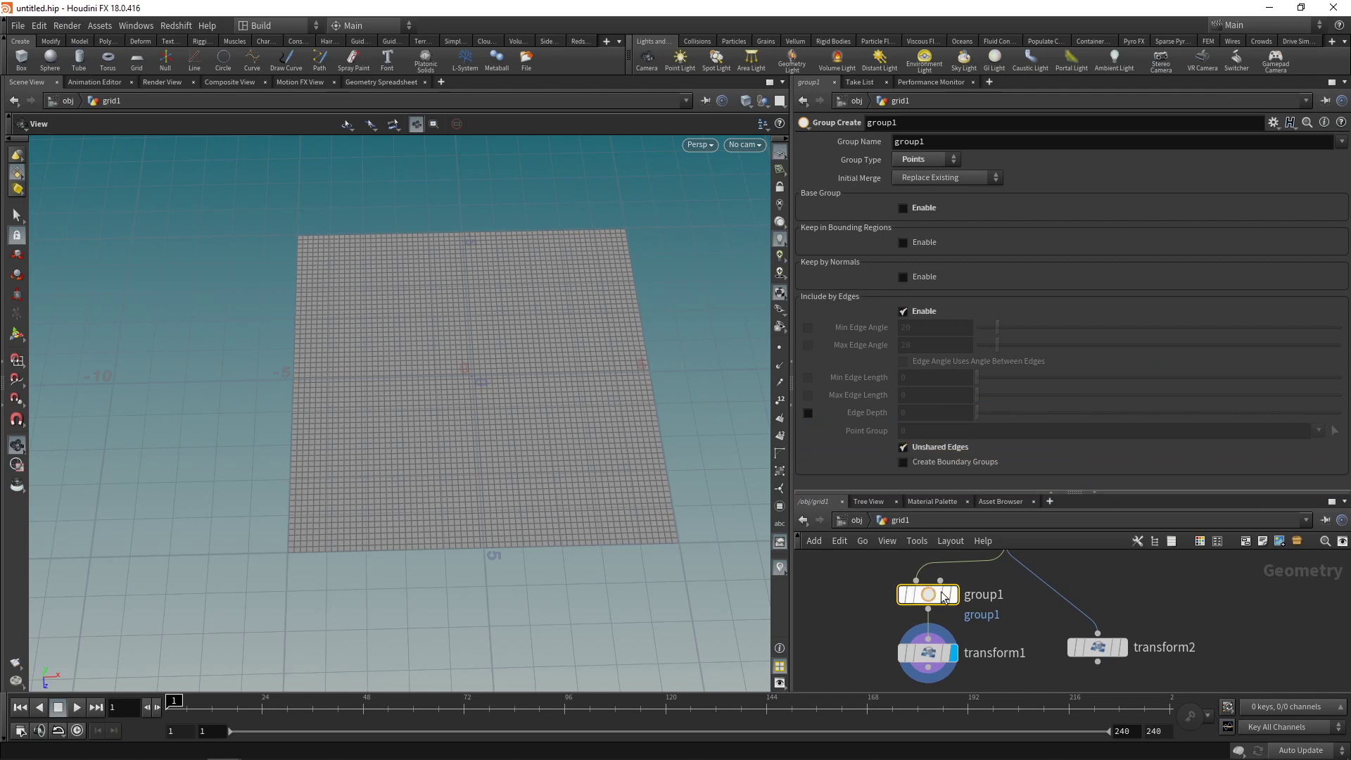
click(953, 594)
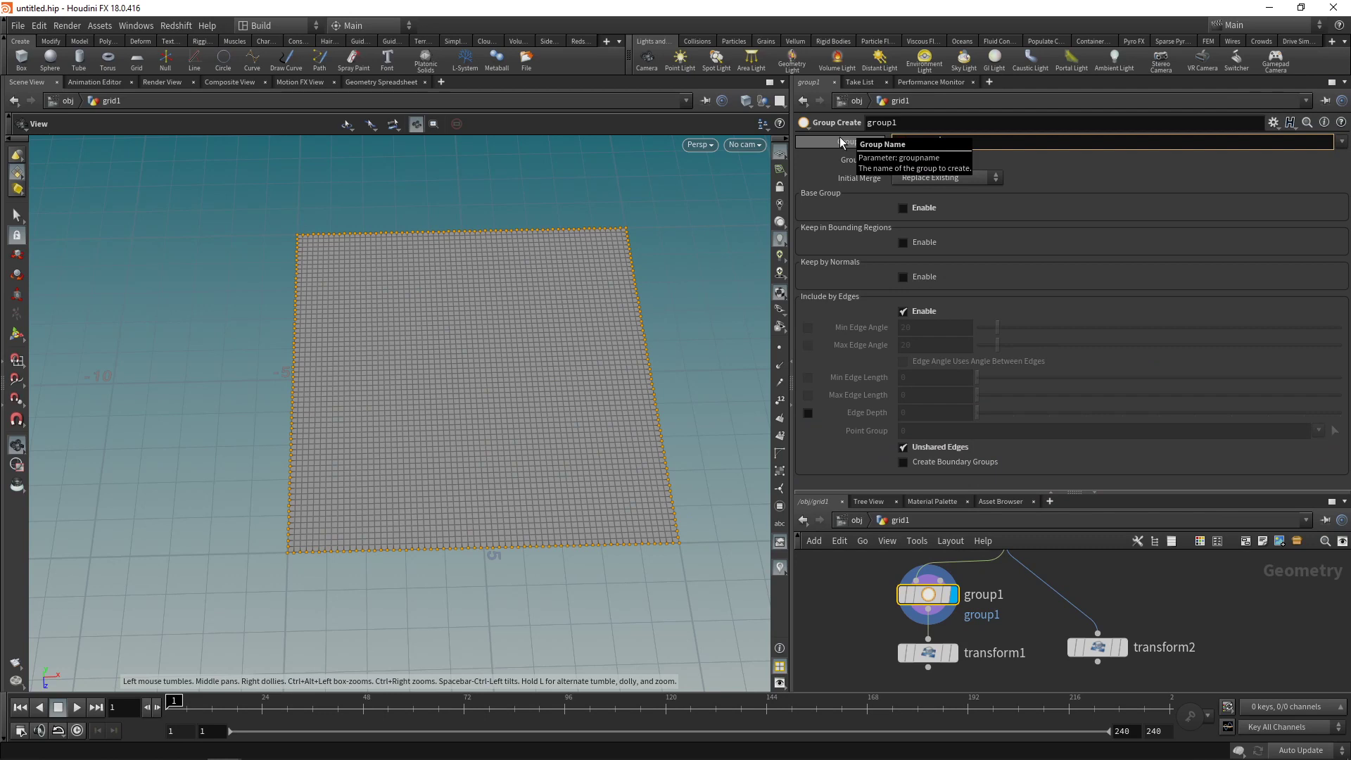
key(Return)
Step: Duplicate the group node onto the branch before the second Transform and rename its group edge_top
key(ctrl+c)
key(ctrl+v)
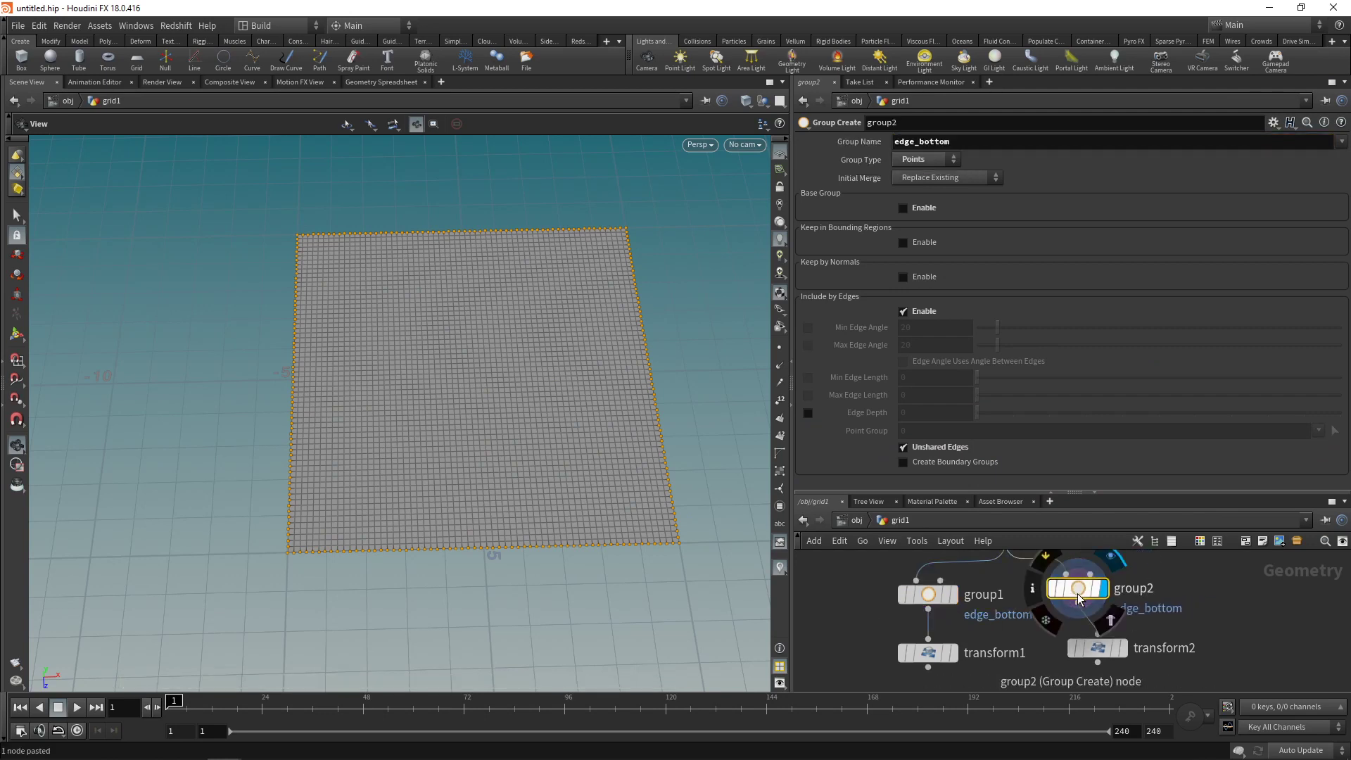
click(1099, 597)
drag(919, 142, 976, 141)
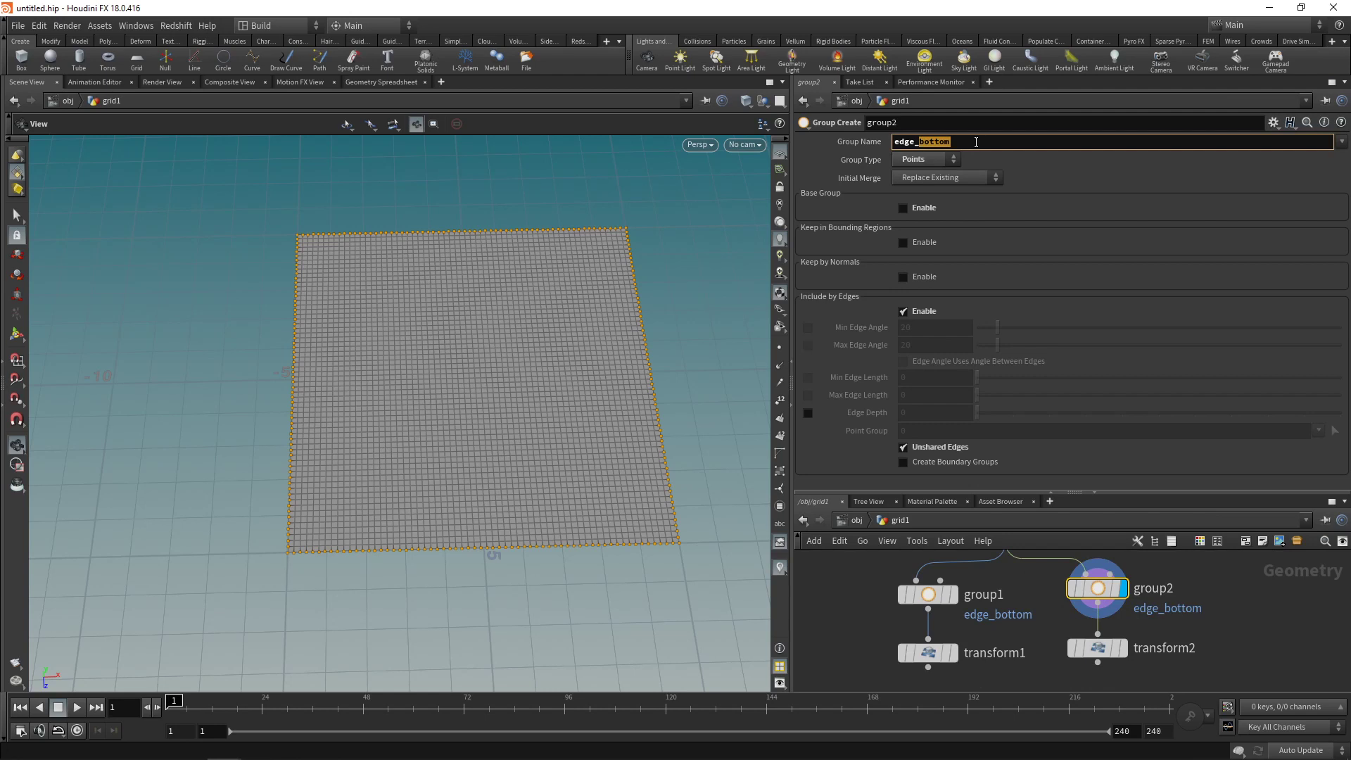
text(top)
key(Return)
Step: Restrict the second Transform to all points outside the top edge group by setting its group to !edge_top
middle_drag(1124, 658, 1124, 617)
click(1123, 614)
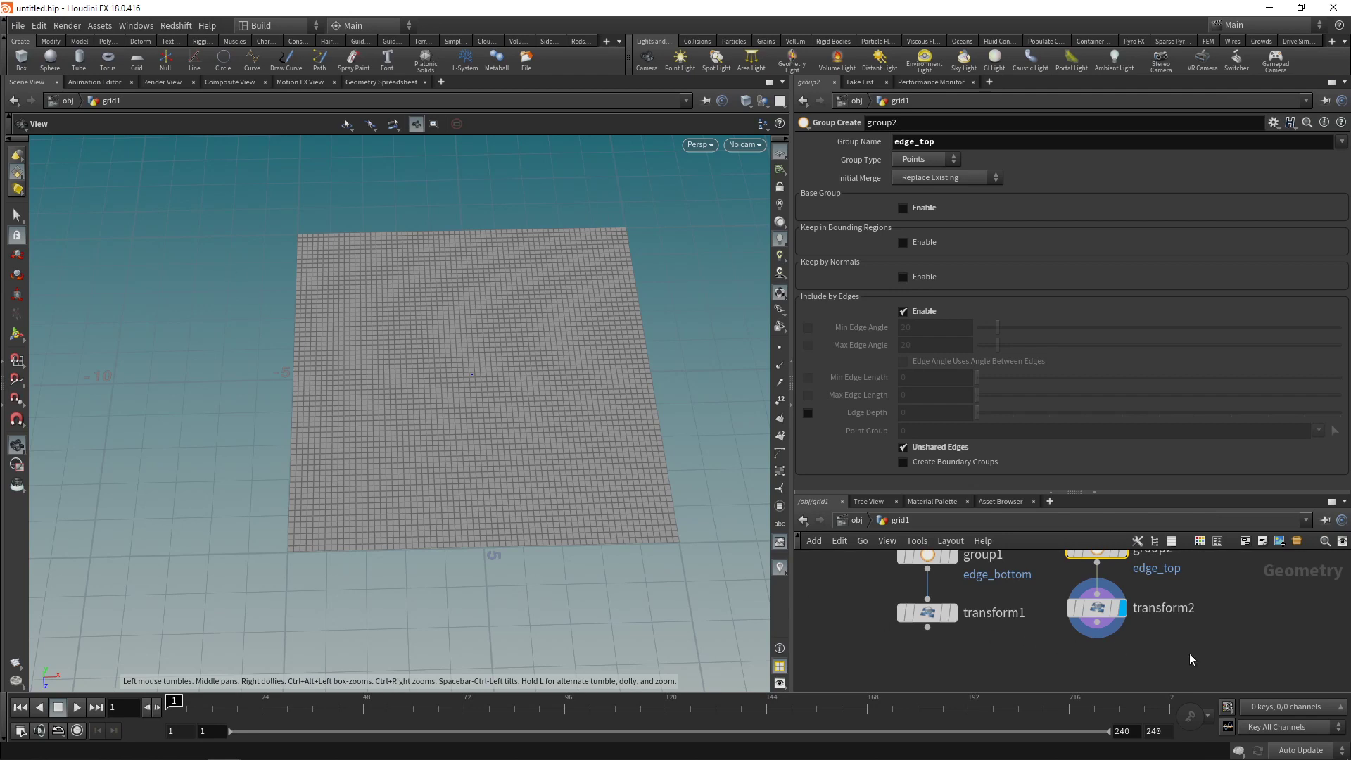
click(1083, 610)
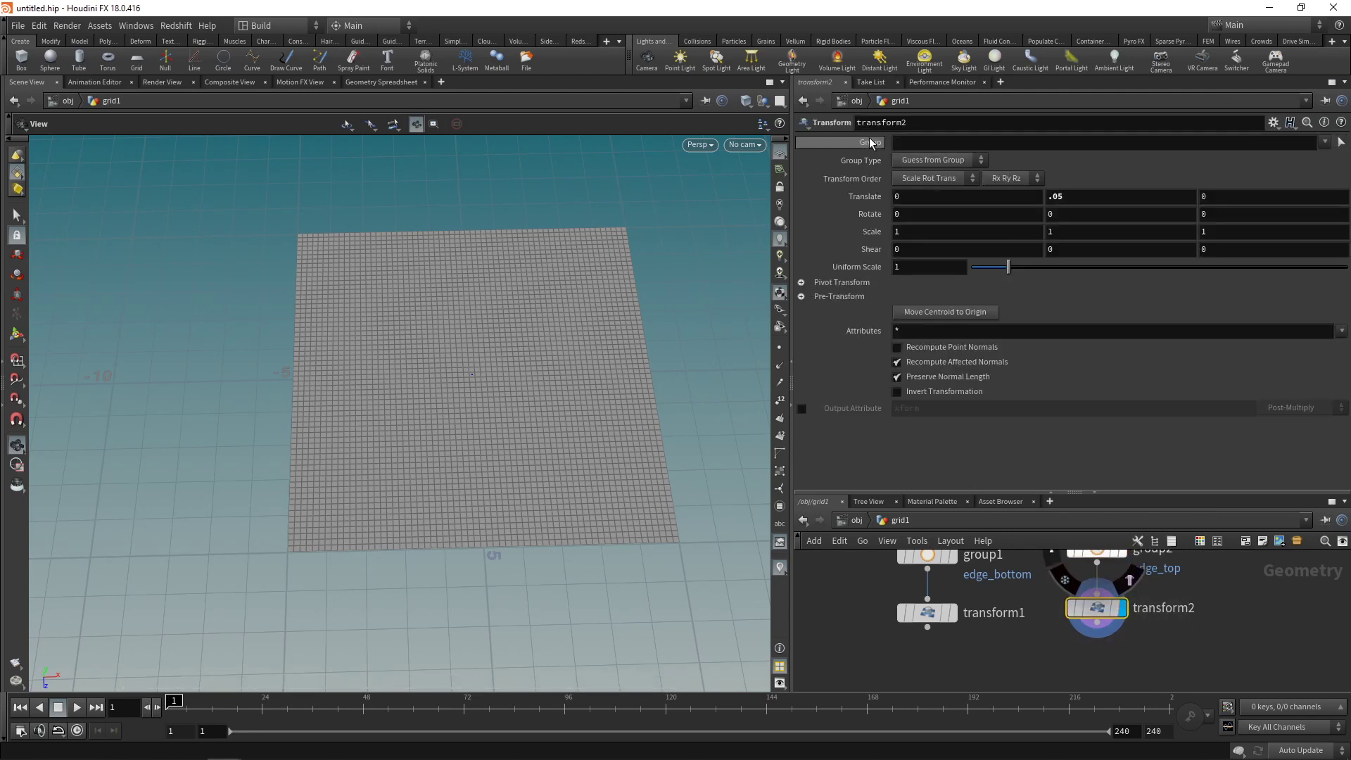
click(1325, 142)
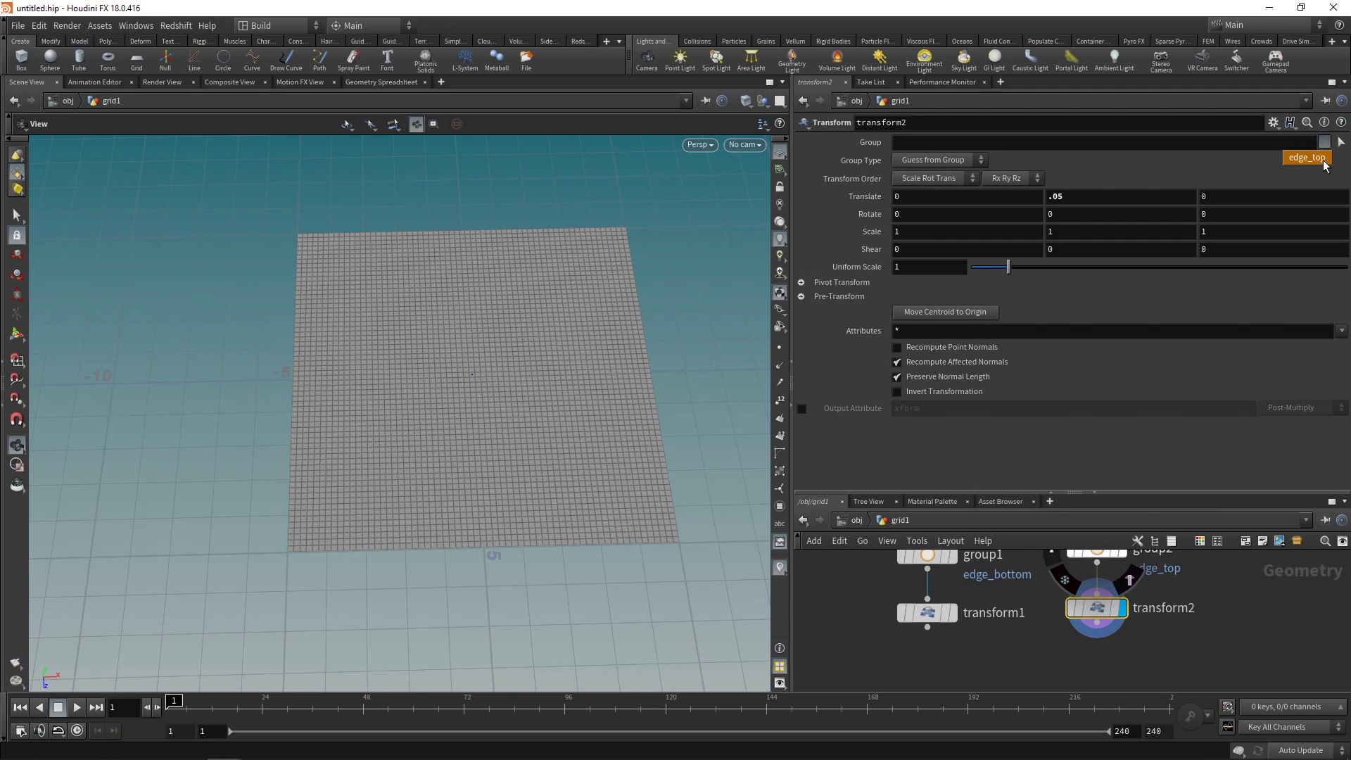
click(1322, 162)
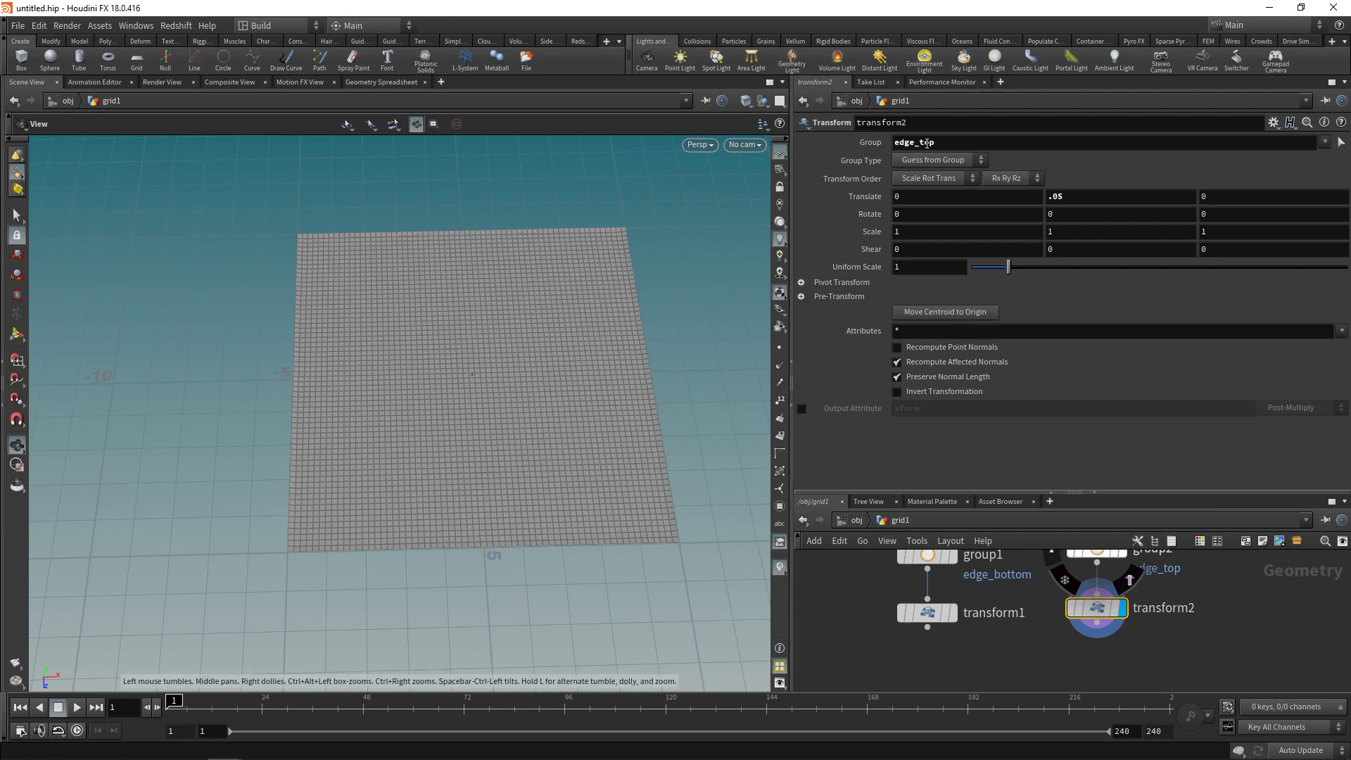
click(896, 149)
text(!)
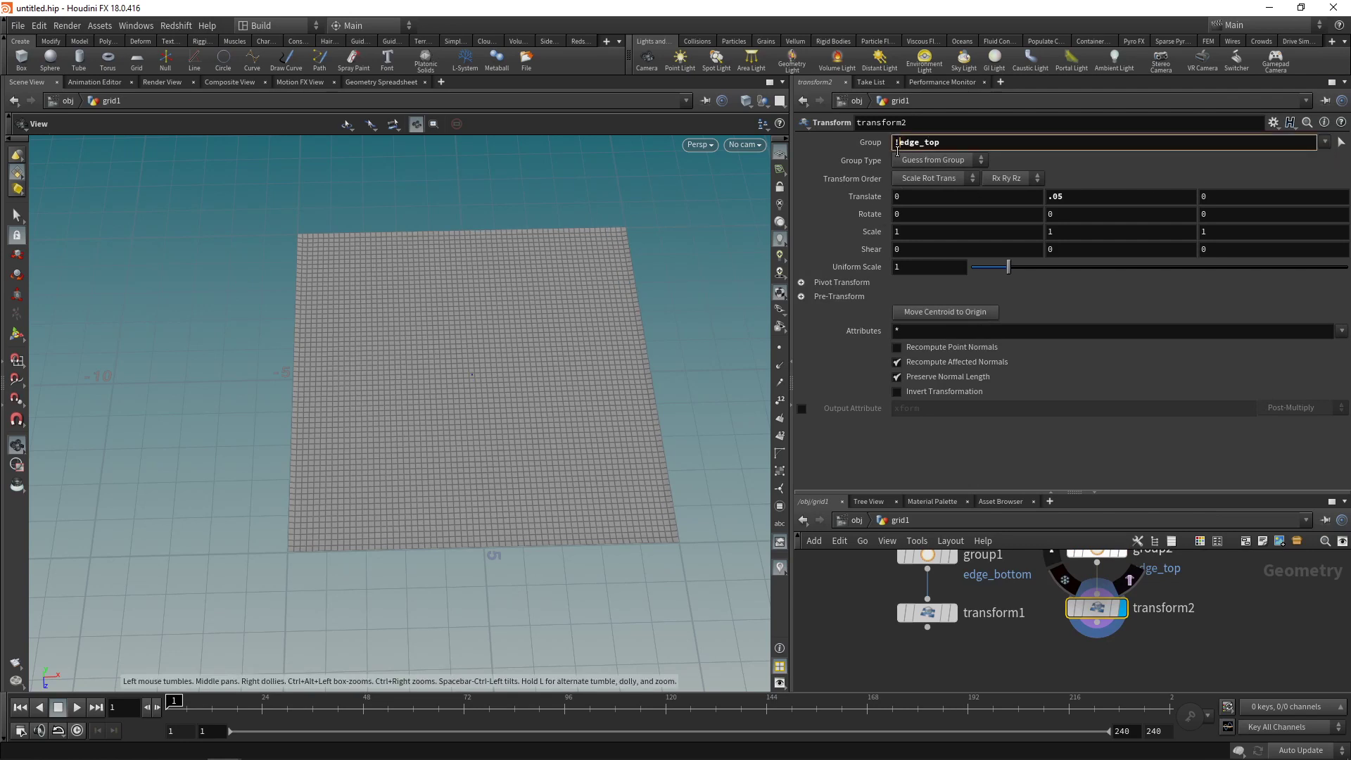
key(Return)
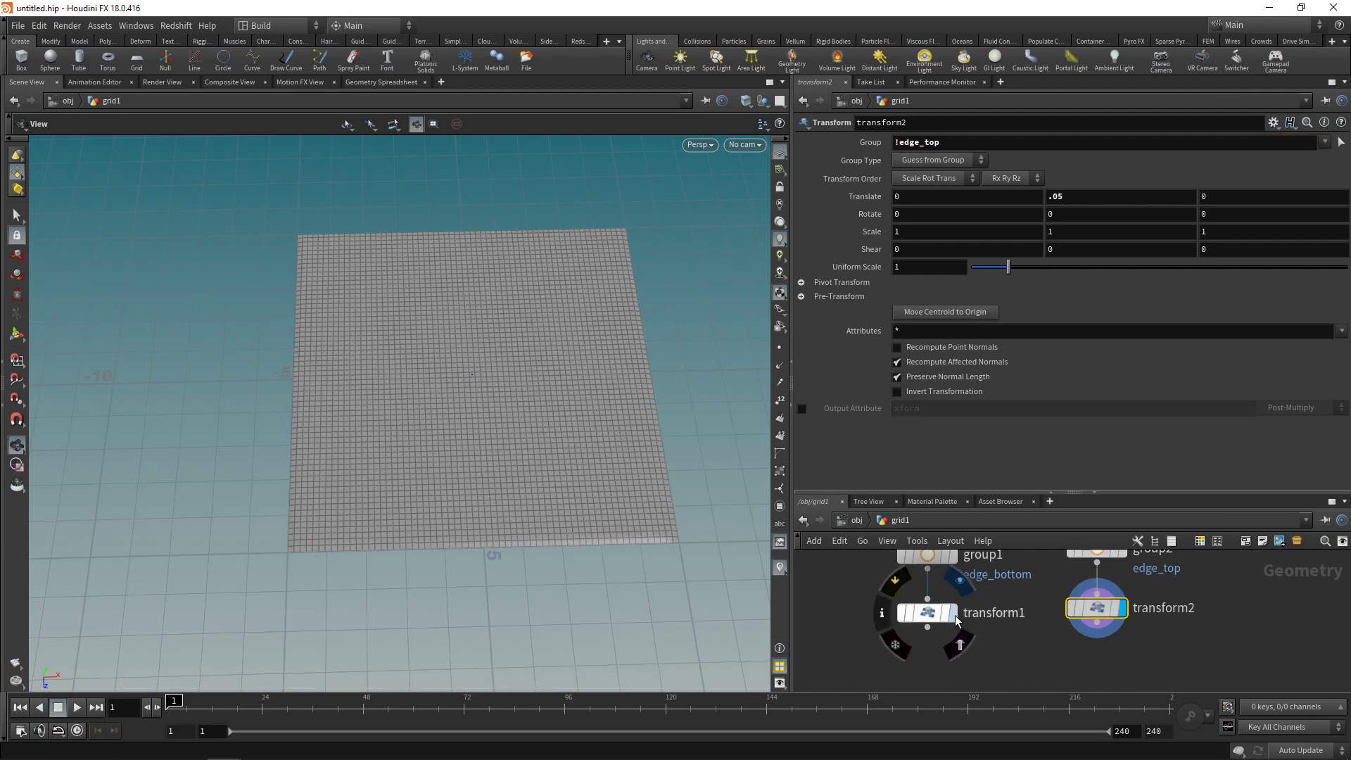
Step: Restrict the first Transform to all points outside the bottom edge group by setting its group to !edge_bottom
click(928, 612)
click(1325, 142)
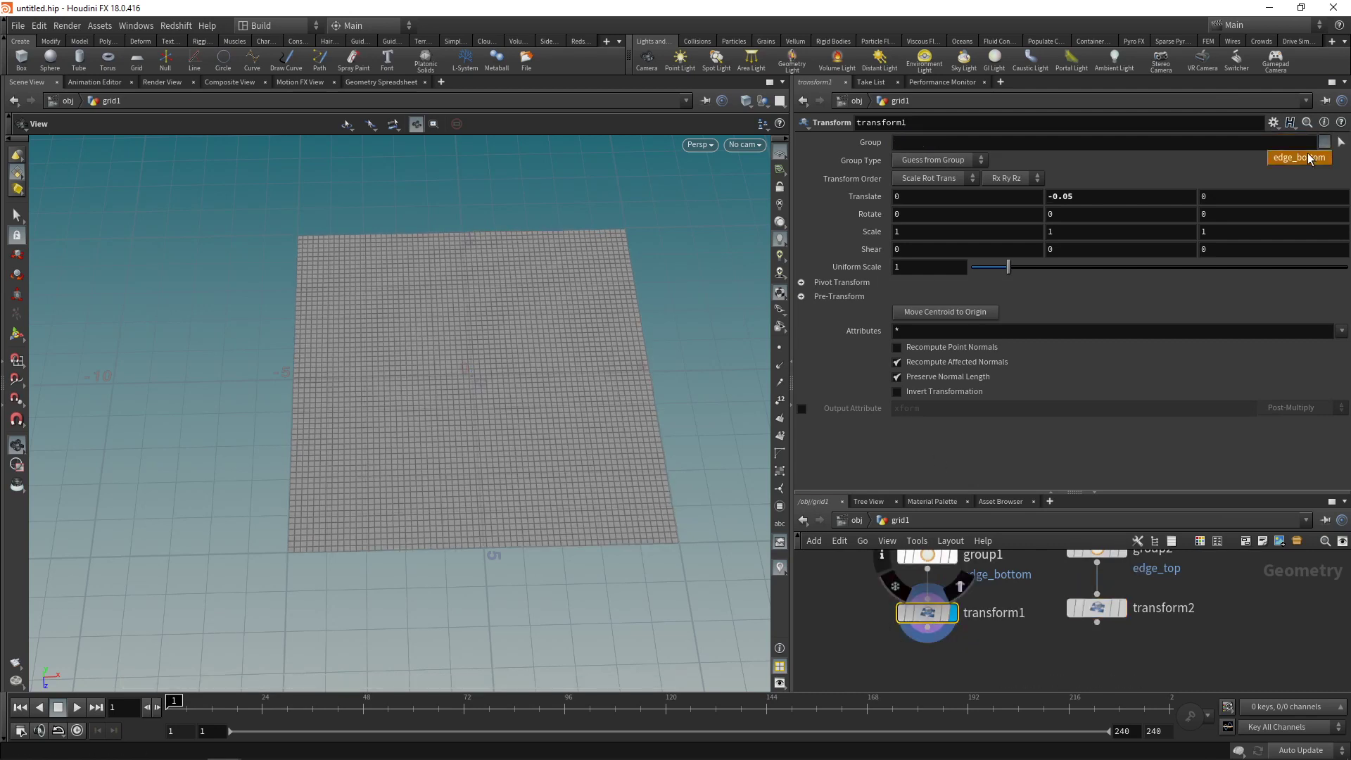
click(1313, 157)
click(904, 144)
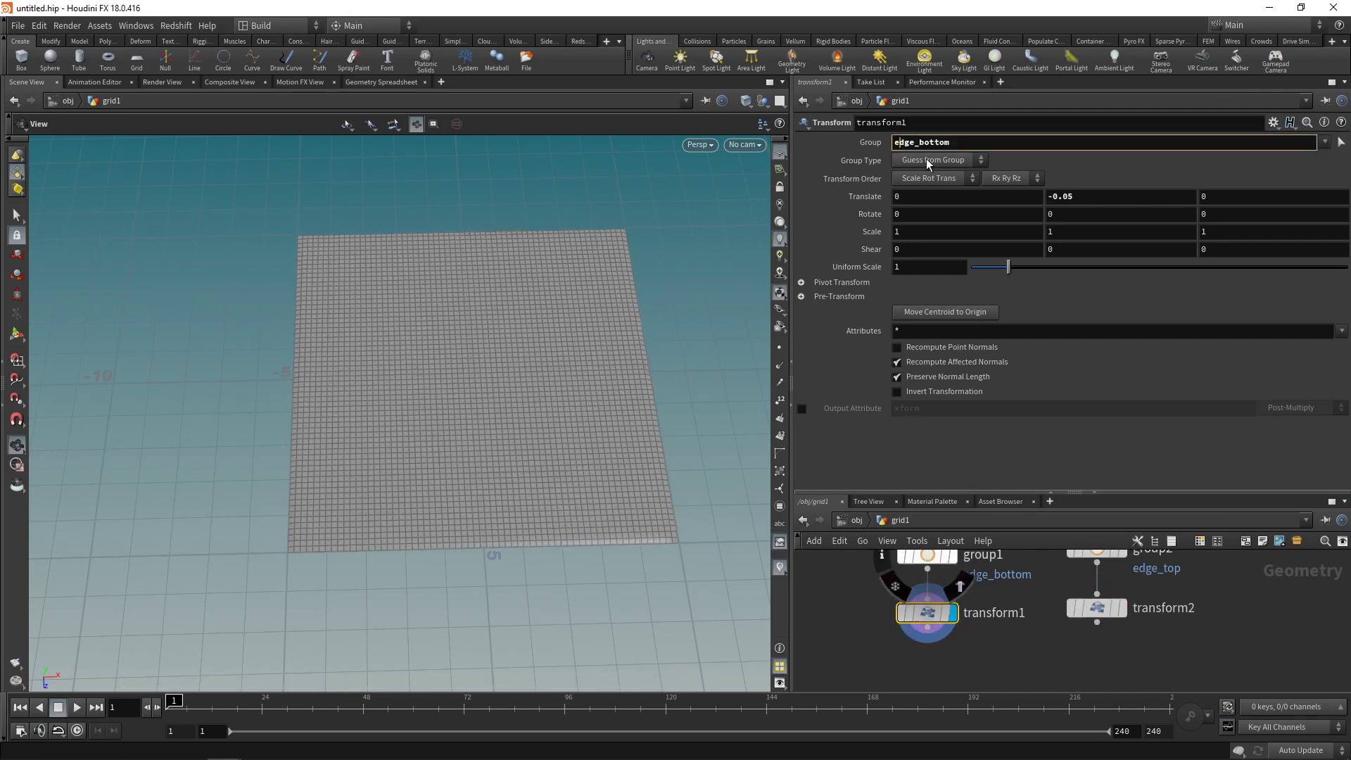
click(1003, 669)
click(920, 615)
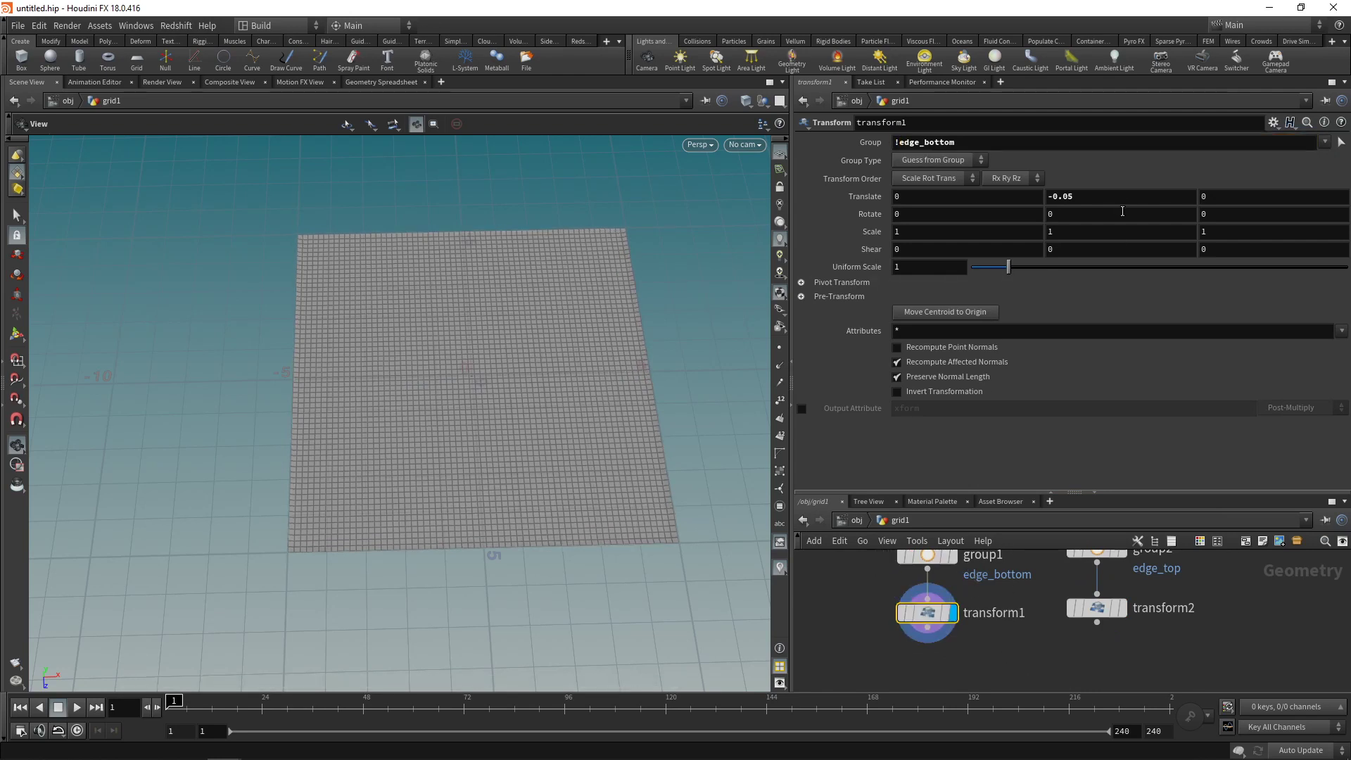
Step: Combine both Transform branches in a Merge node and display the merged result
scroll(1123, 202, down, 3)
scroll(1124, 201, up, 3)
click(834, 635)
scroll(1002, 641, down, 1)
key(Tab)
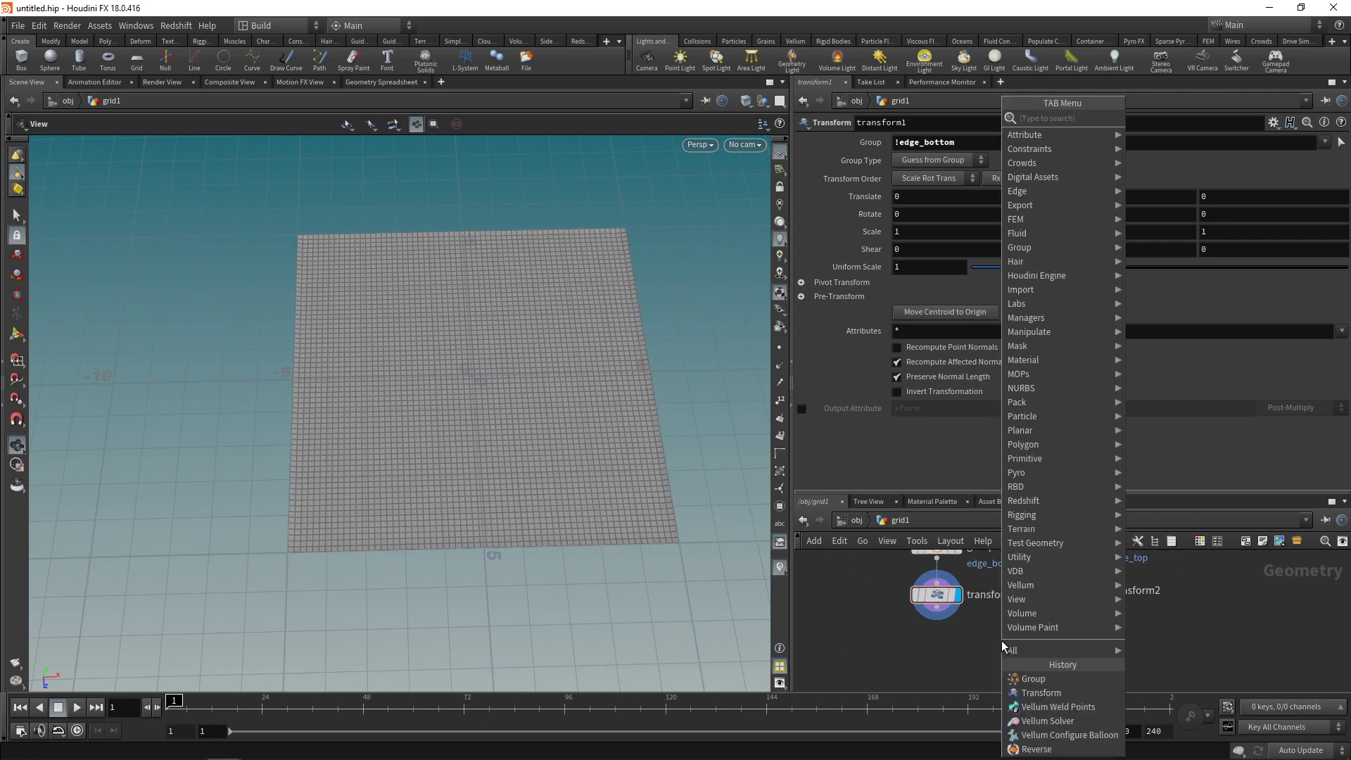
text(merge)
key(Return)
click(1002, 640)
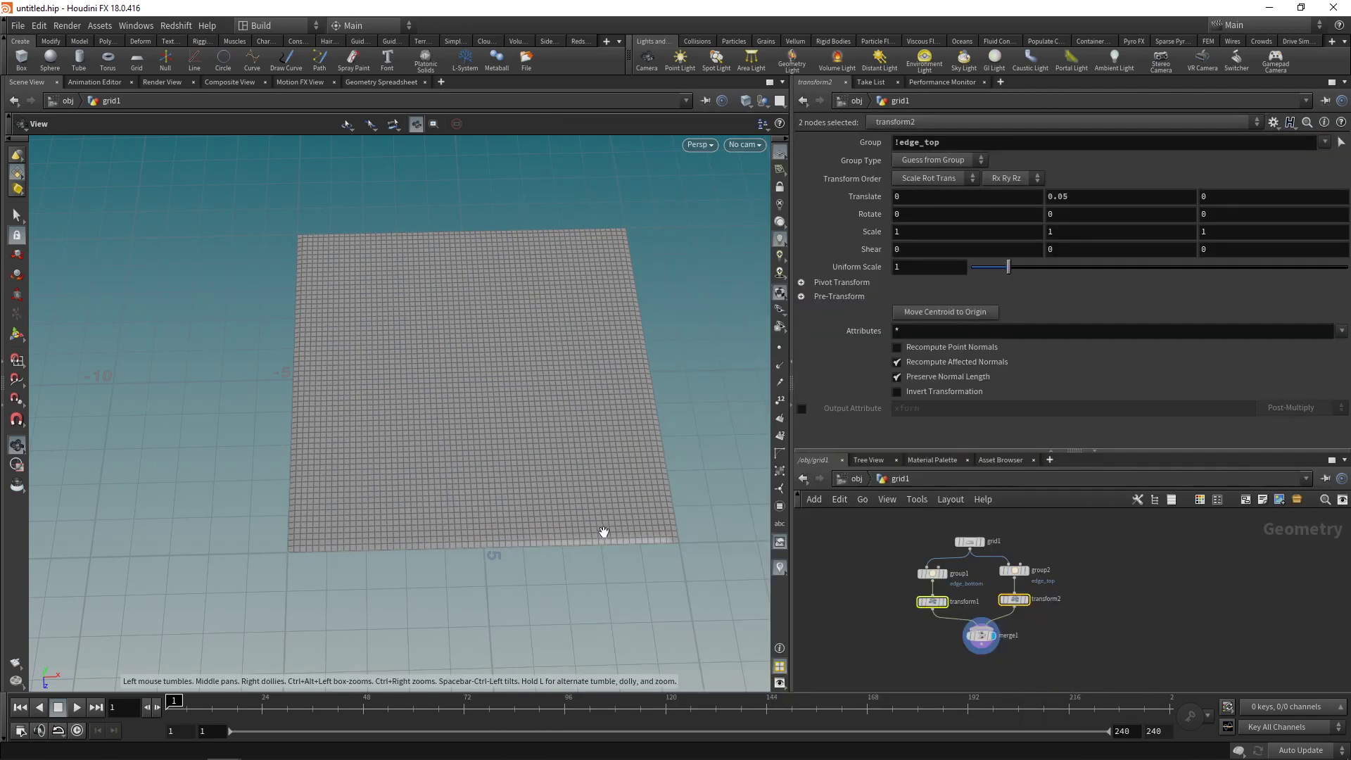
Step: Insert a Reverse node between the grid and the edge_bottom group node to flip the lower grid's normals
drag(603, 534, 574, 344)
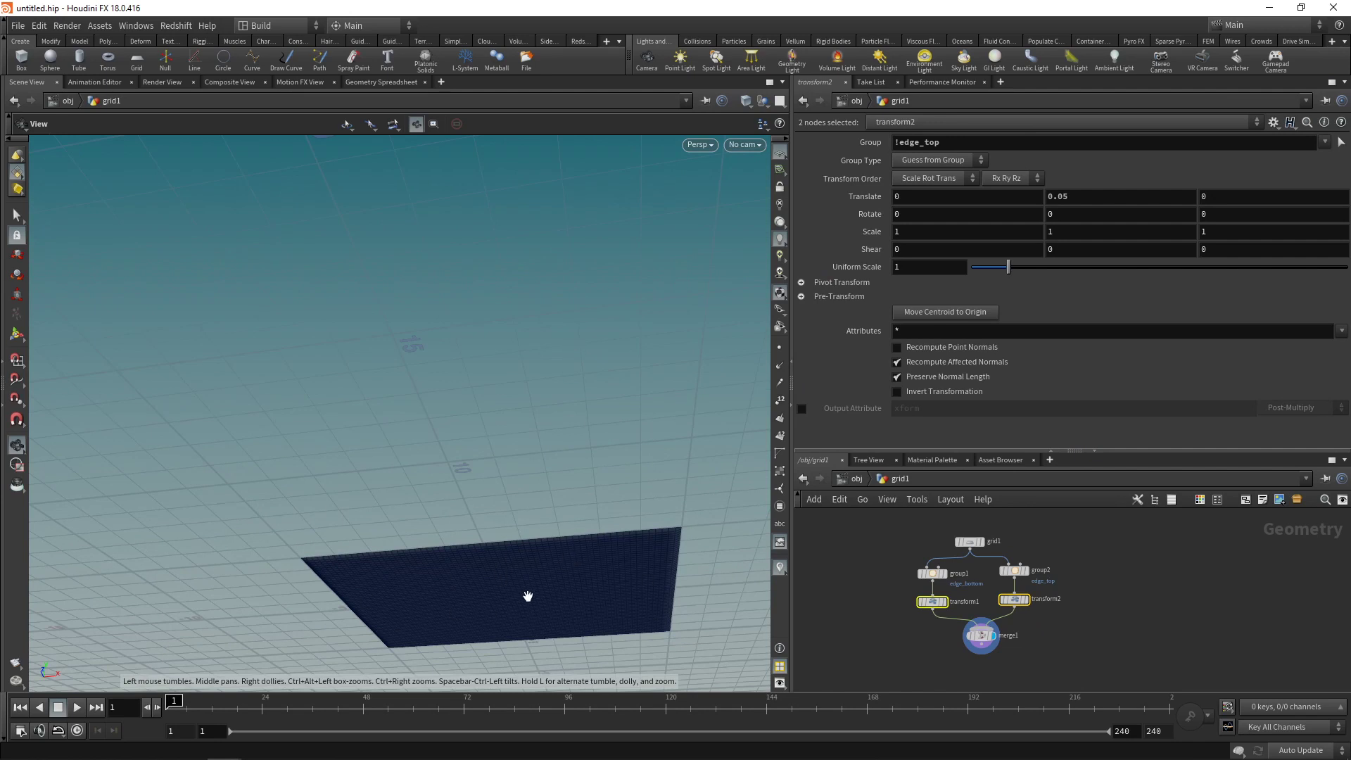
scroll(903, 577, up, 3)
drag(998, 564, 1010, 546)
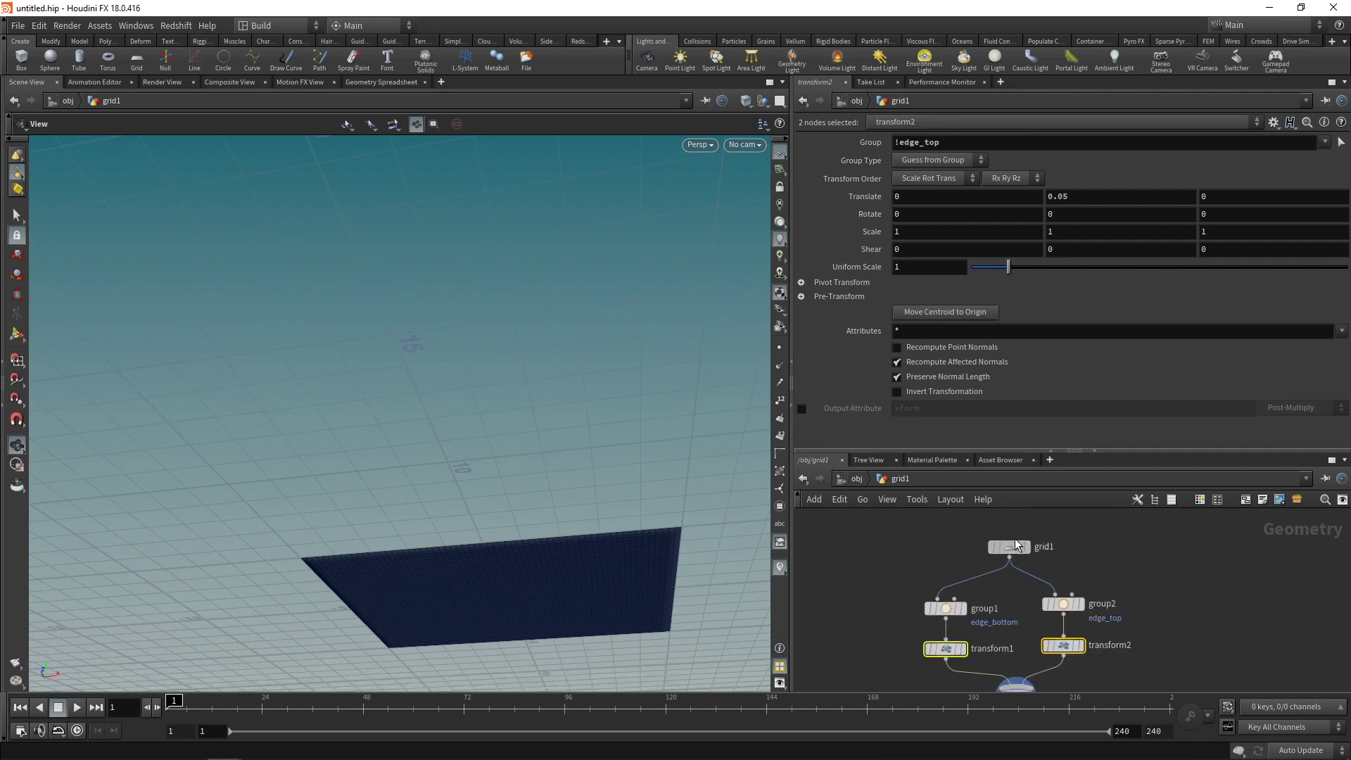
click(897, 559)
key(Tab)
text(reverse)
key(Return)
click(897, 559)
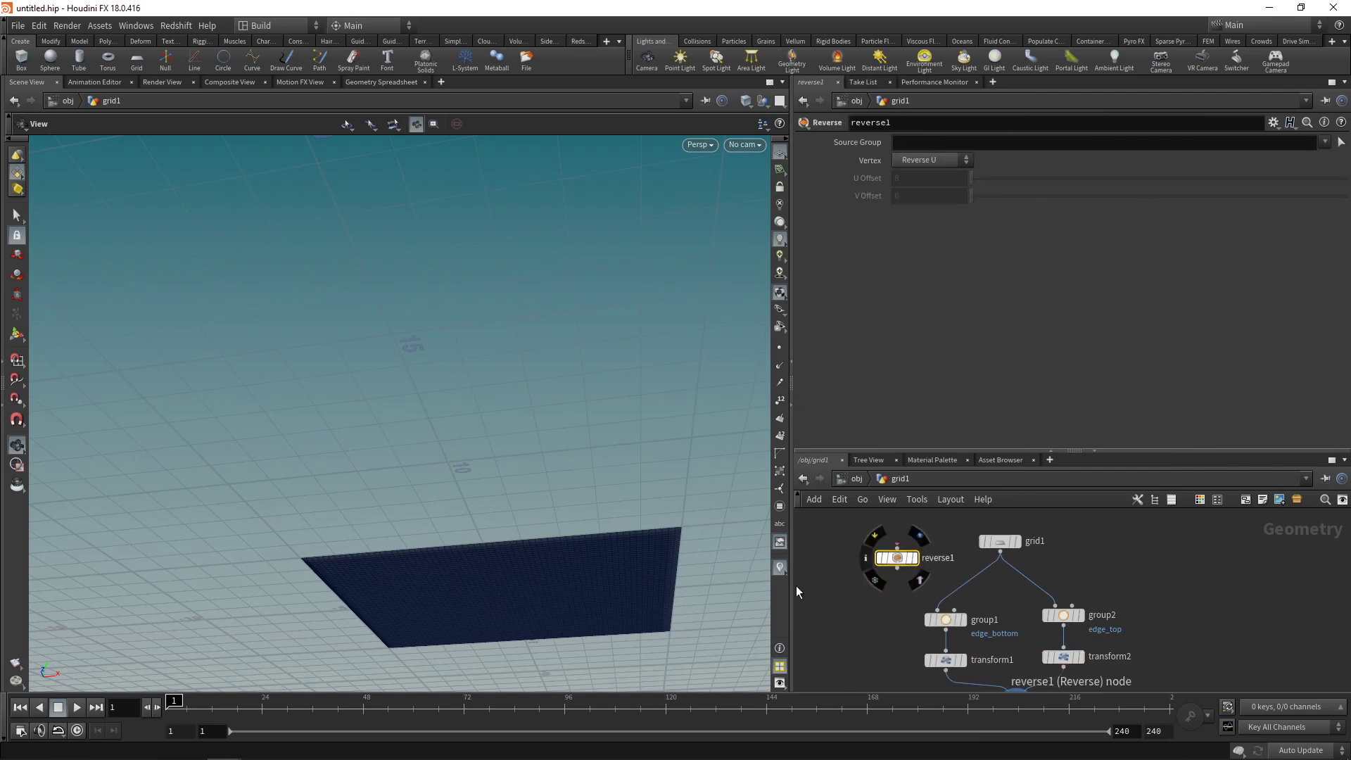
drag(913, 568, 974, 595)
drag(645, 564, 634, 615)
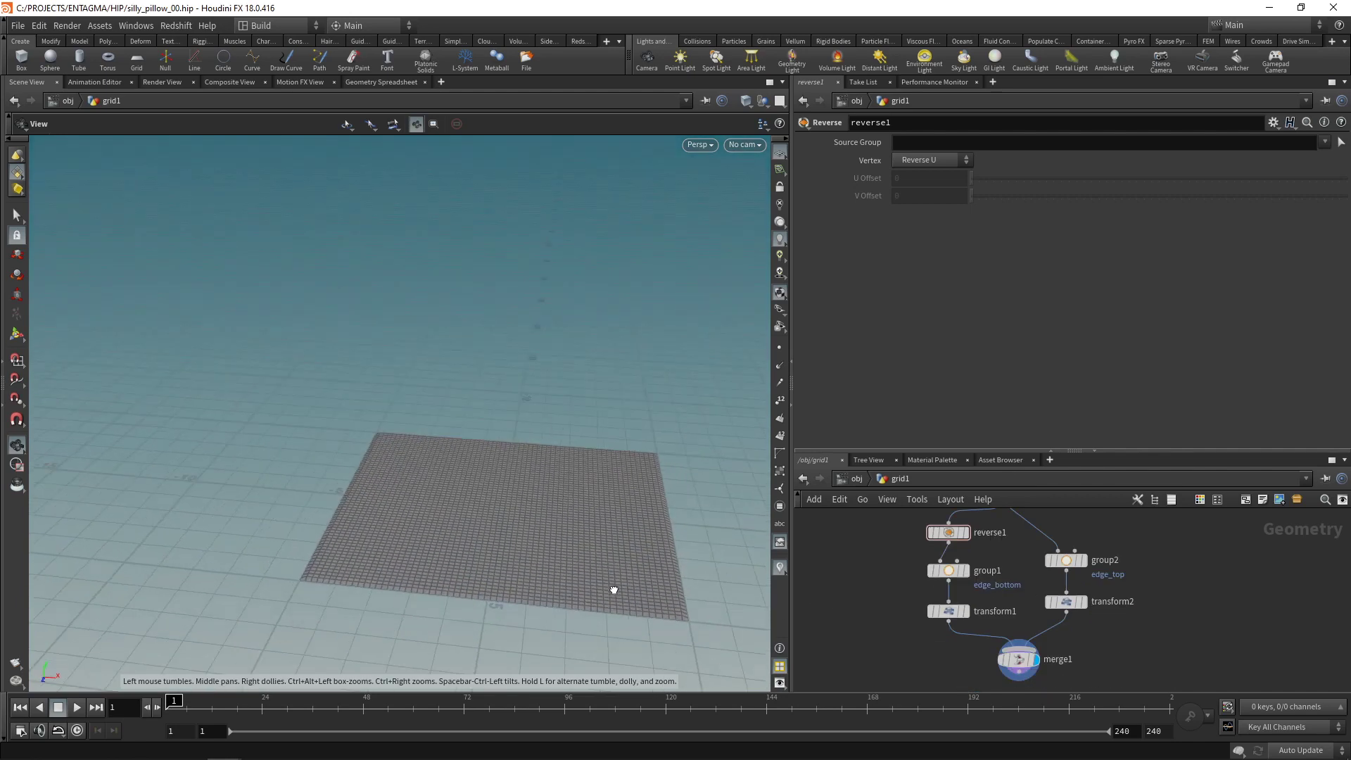
drag(614, 589, 902, 484)
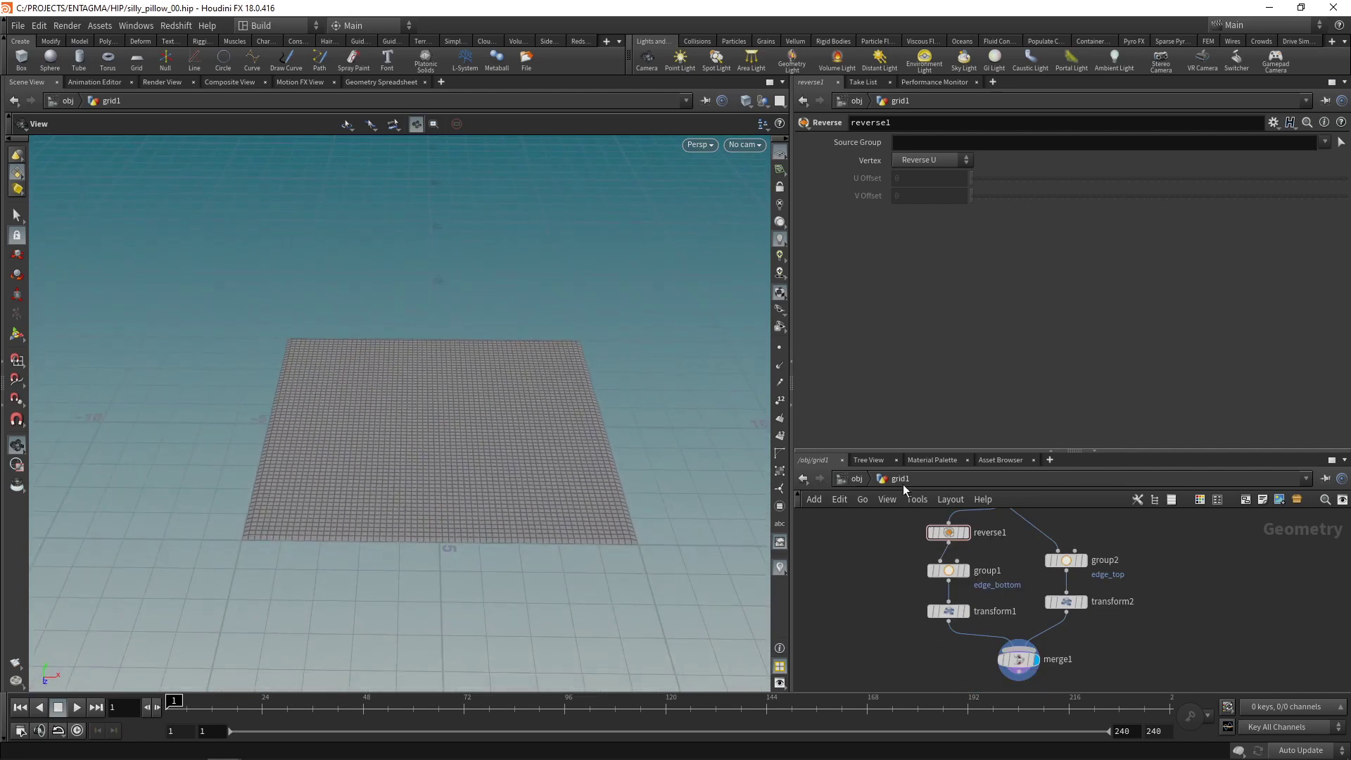
Step: Add the Vellum Configure Balloon cloth and pressure constraints after the Merge node and display the pressure constraint
drag(1027, 450, 1028, 320)
middle_drag(912, 601, 906, 561)
click(1013, 555)
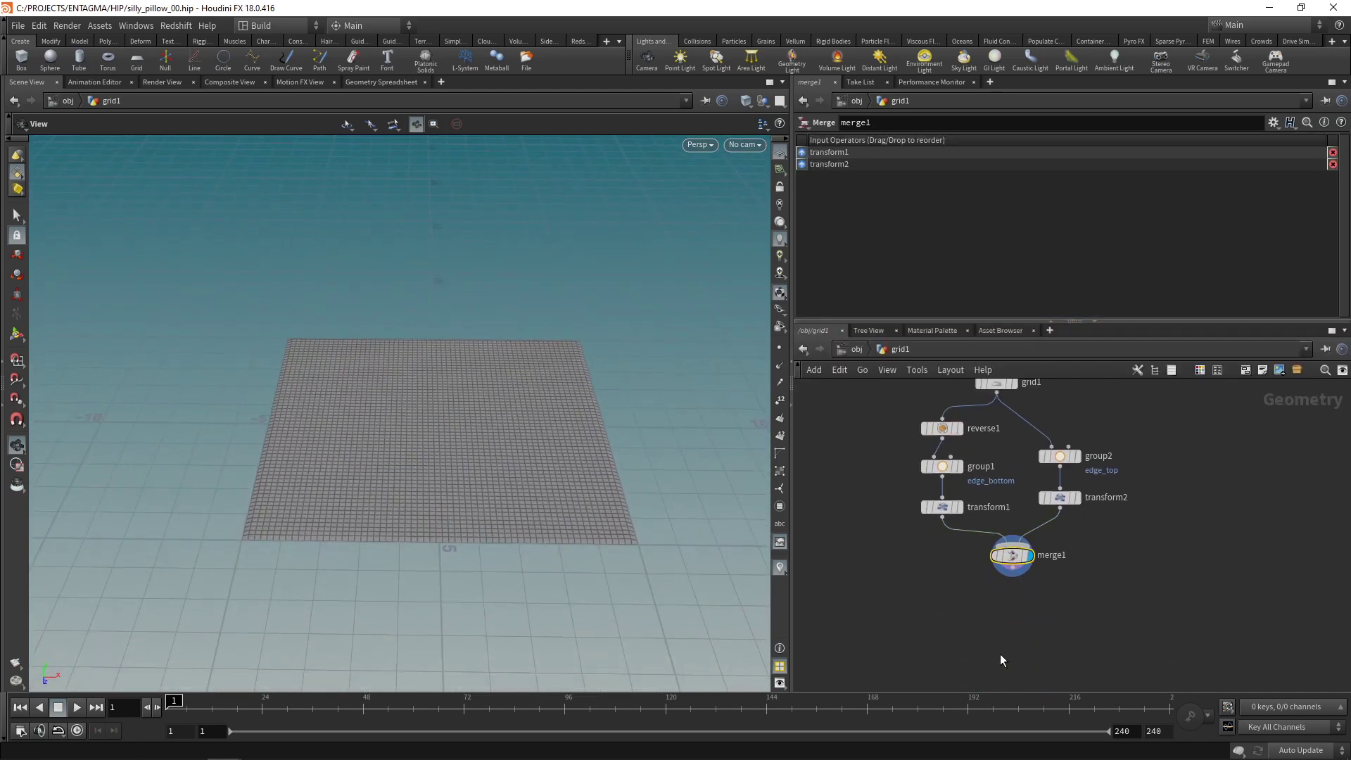
key(Tab)
text(v)
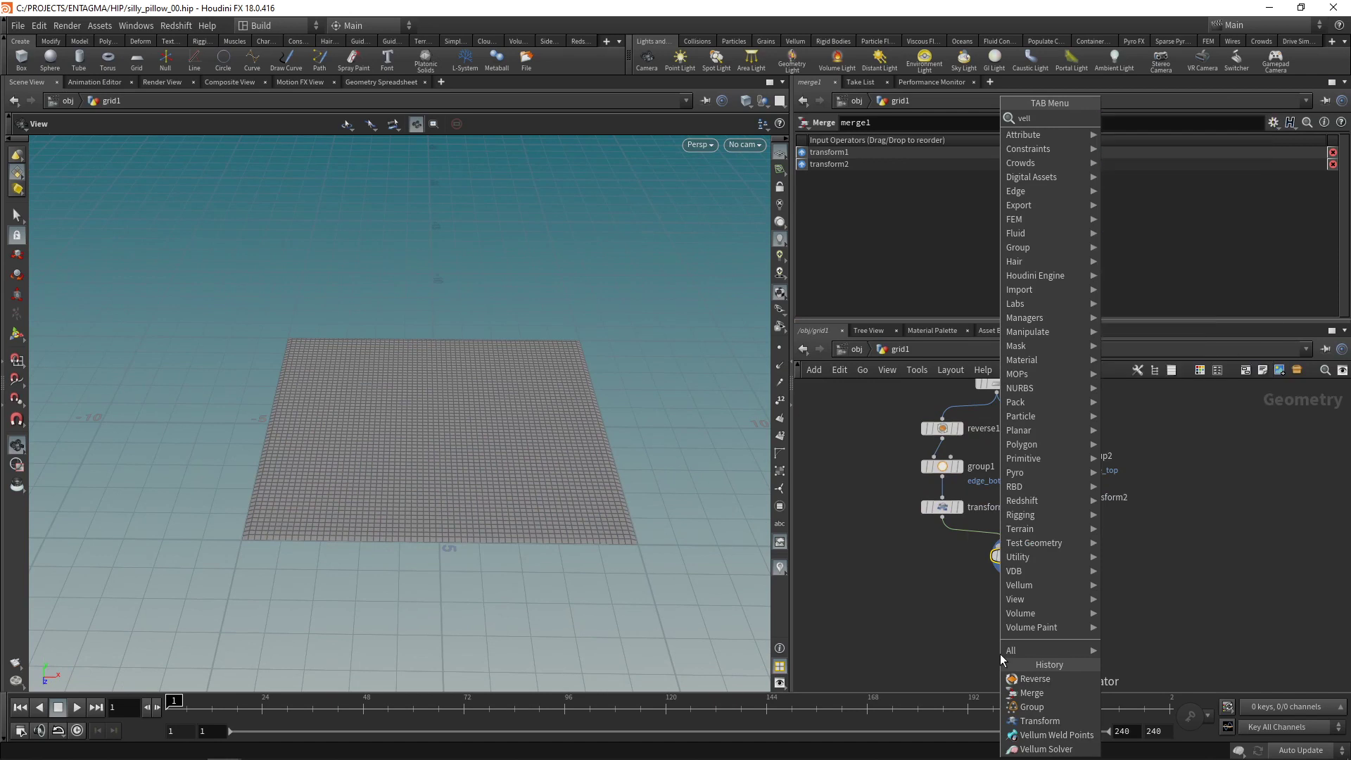
text(ell)
key(Down)
key(Return)
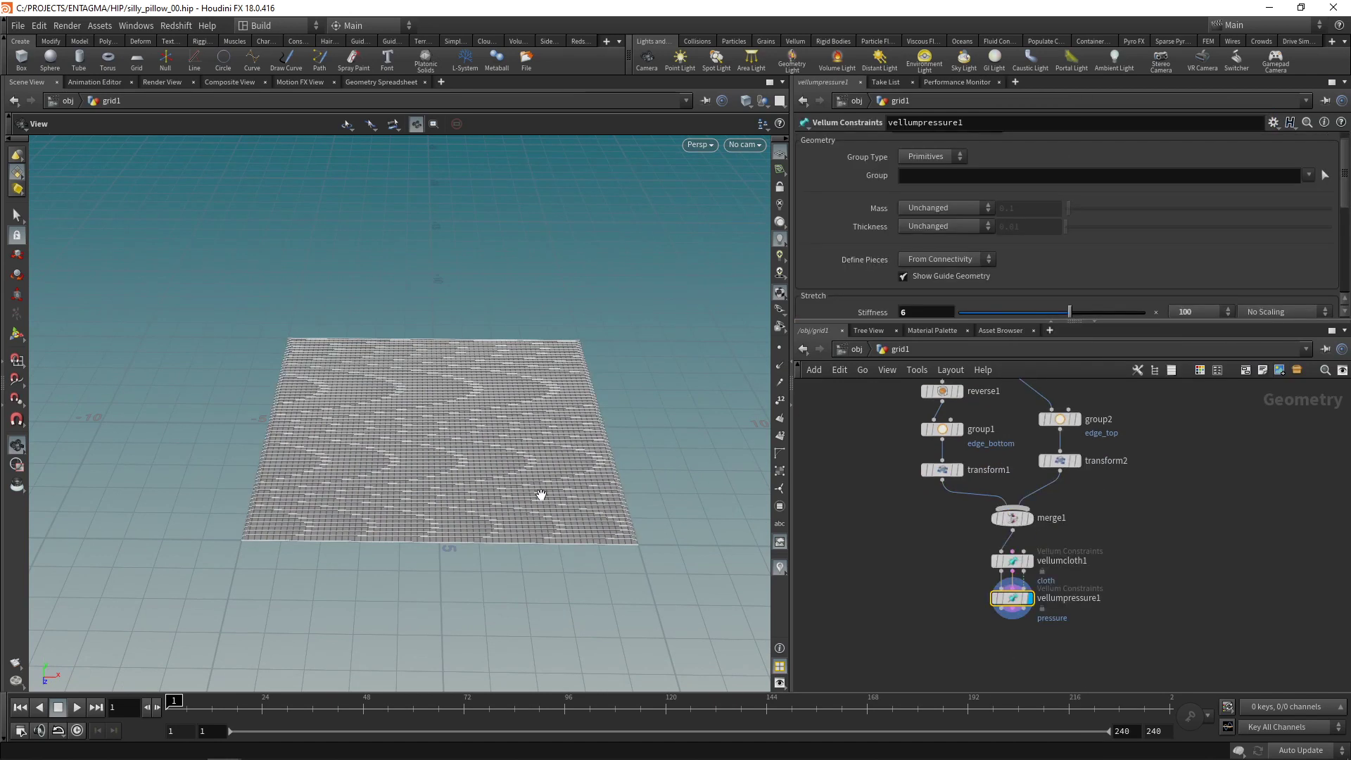
Step: Add a Vellum Solver after the pressure constraint and set its Constraint Iterations to 32
drag(533, 454, 501, 522)
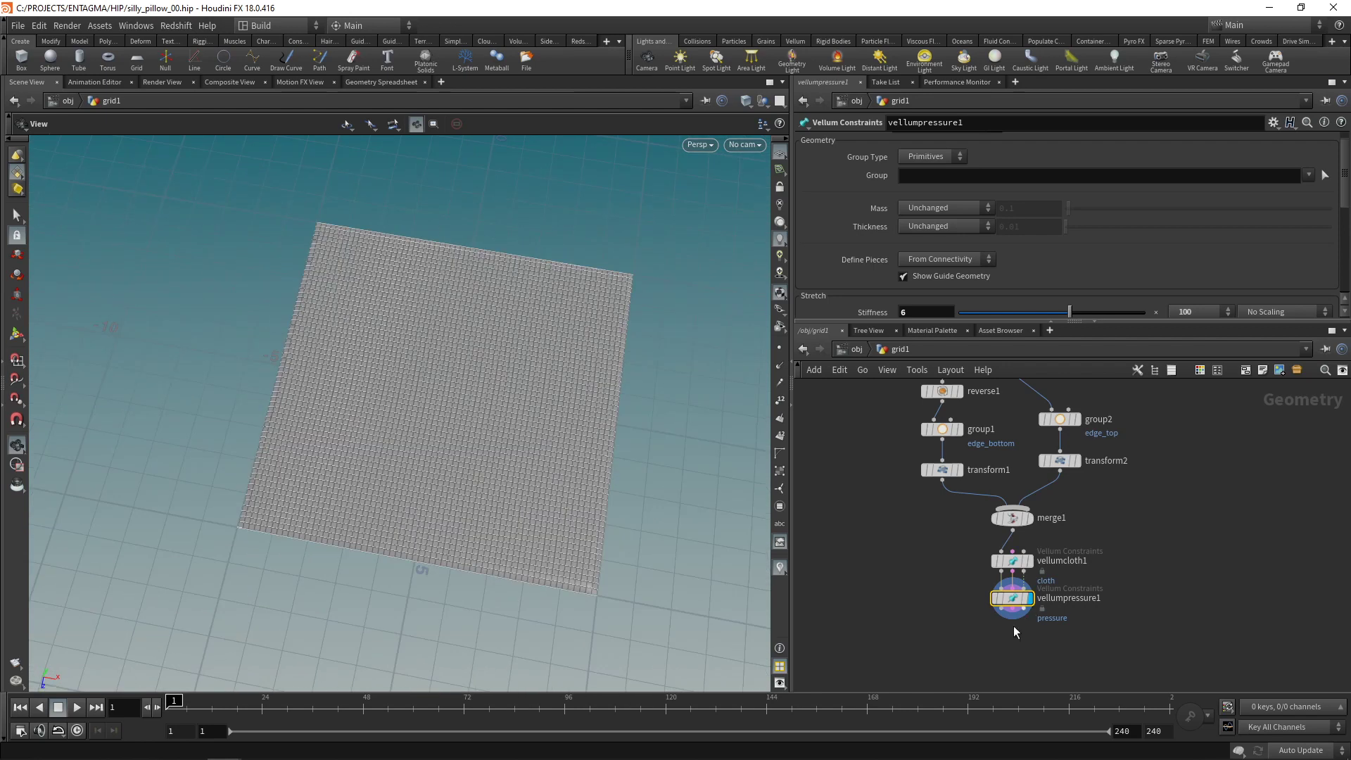
key(Tab)
text(vell)
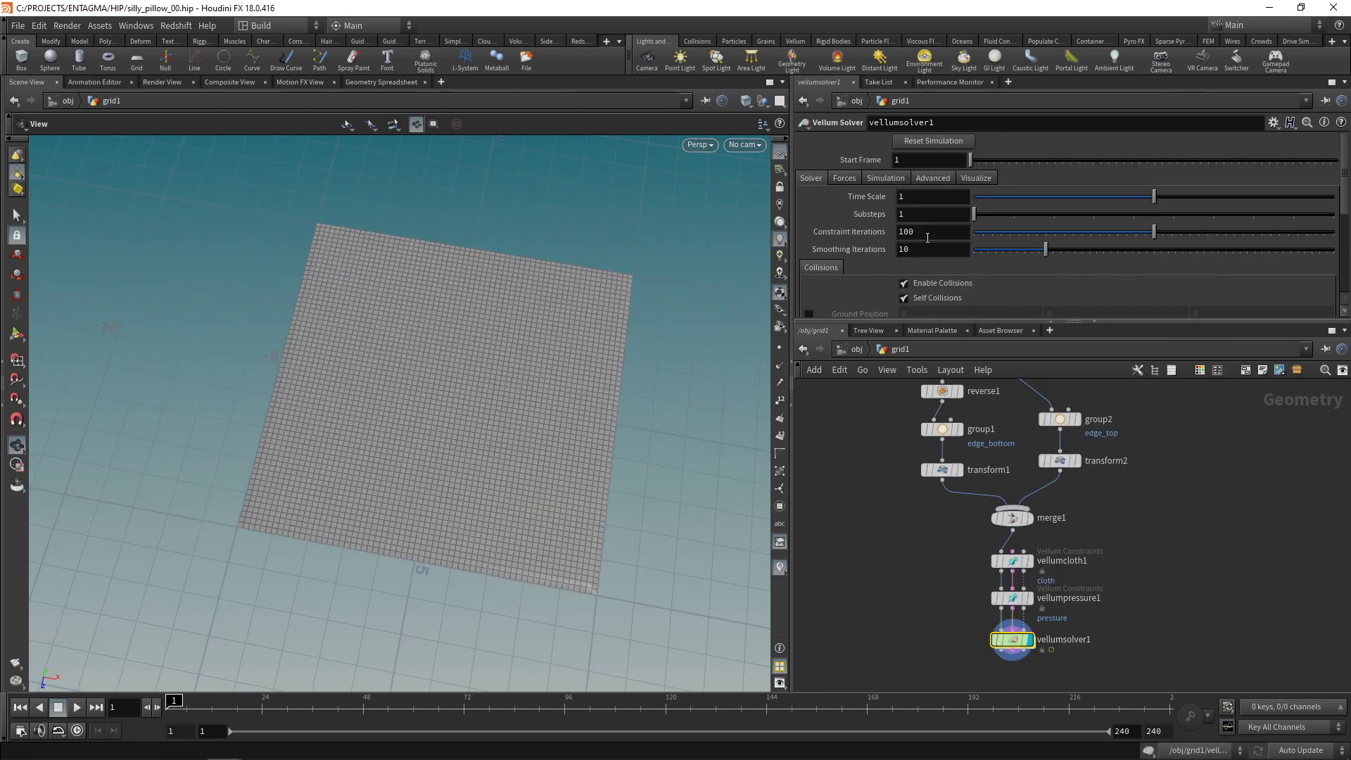
click(927, 235)
text(32)
key(Return)
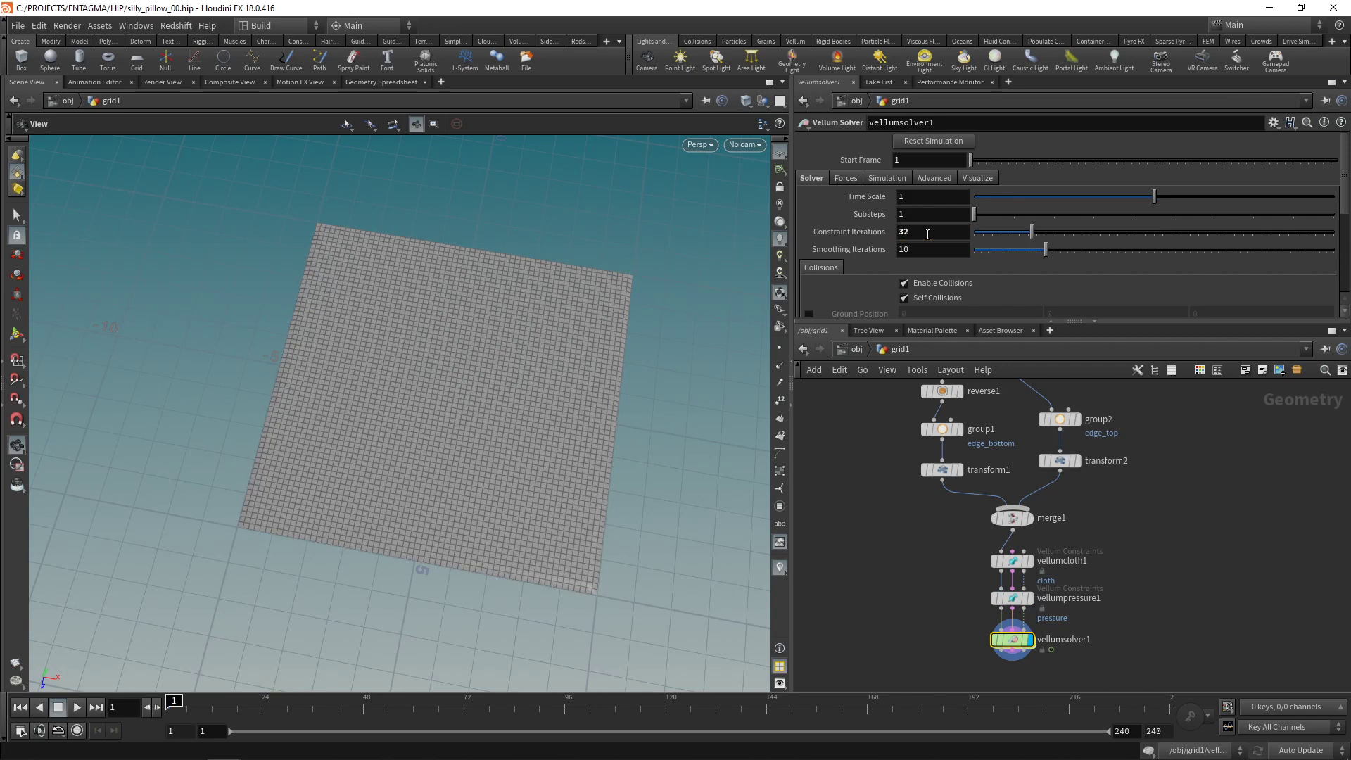
Step: Set the solver's Y gravity to 0, play the simulation and return to the first frame
click(858, 179)
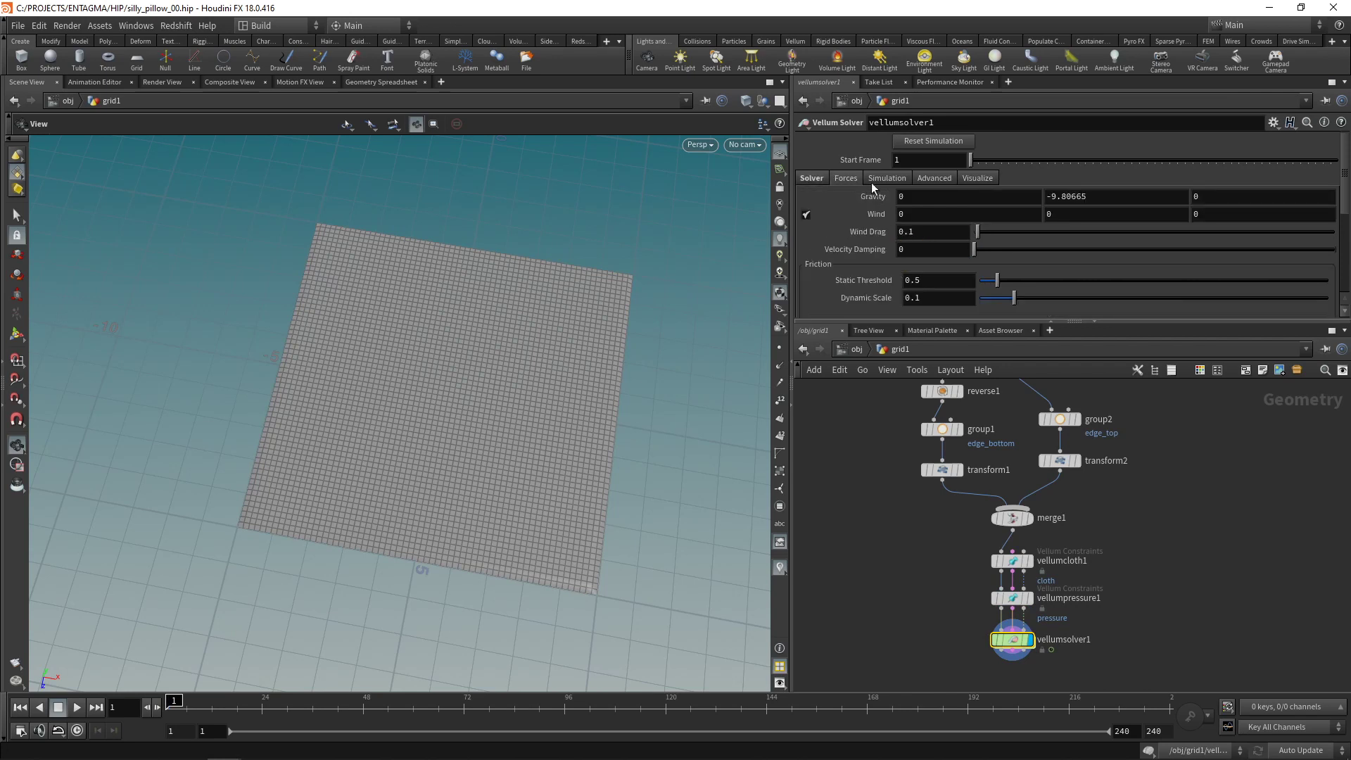
click(1120, 202)
text(0)
key(Return)
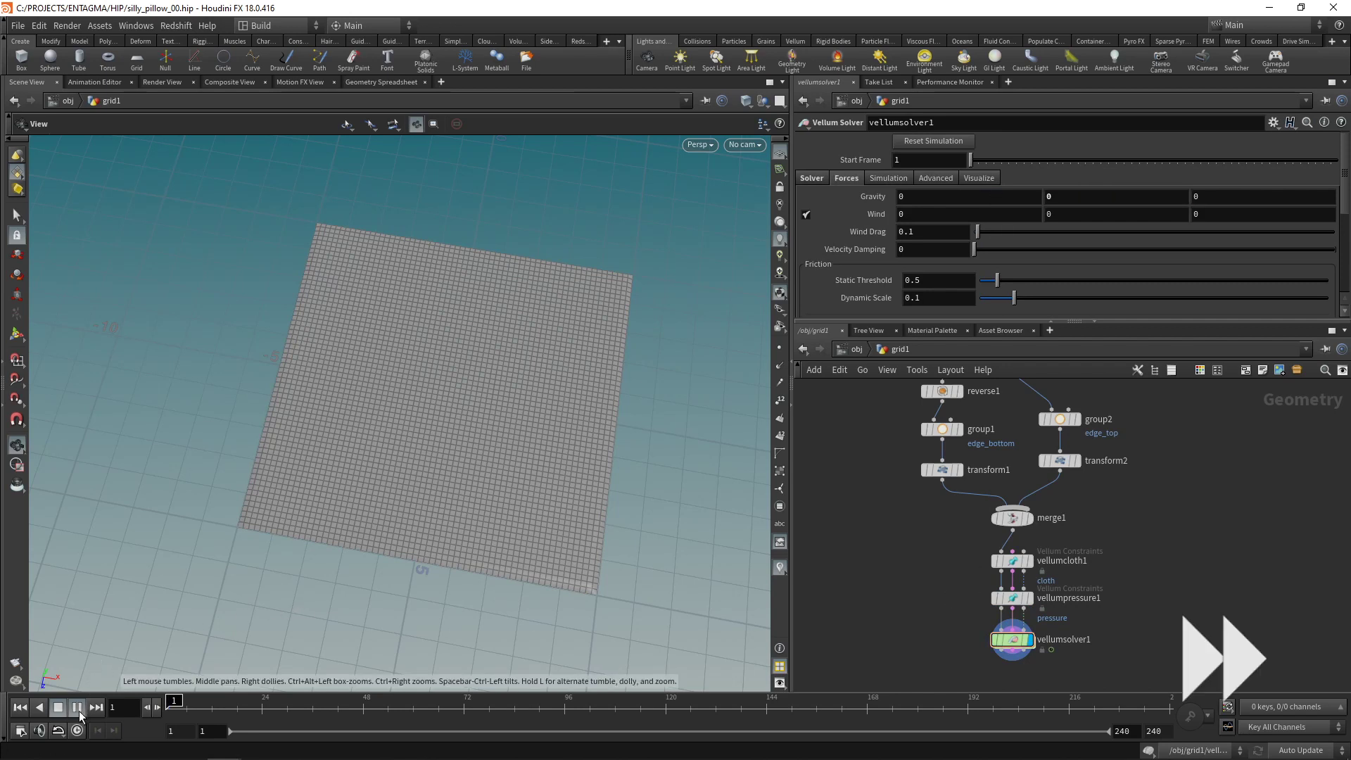
click(78, 708)
click(20, 707)
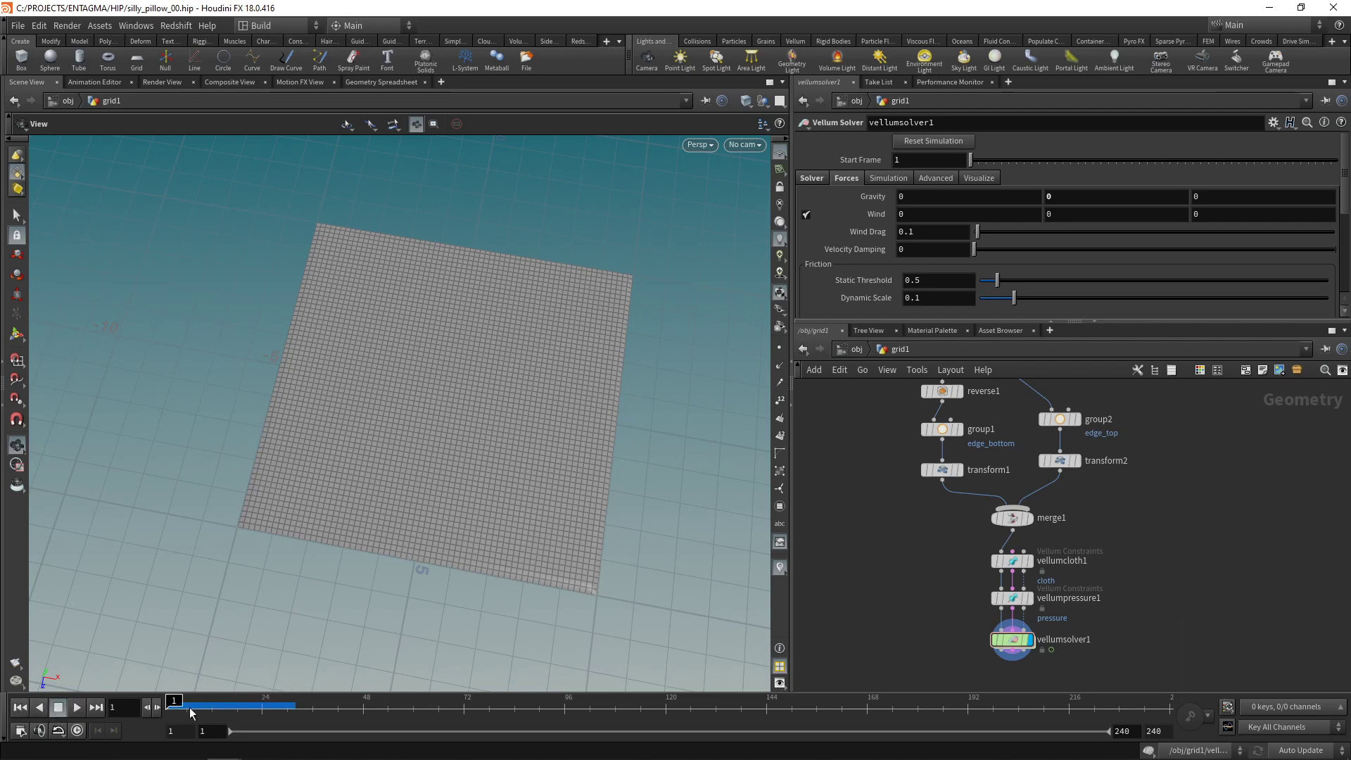
Step: Set the pressure constraint's Rest Length Scale to 30, then play the simulation and inspect the inflated grids
click(1013, 599)
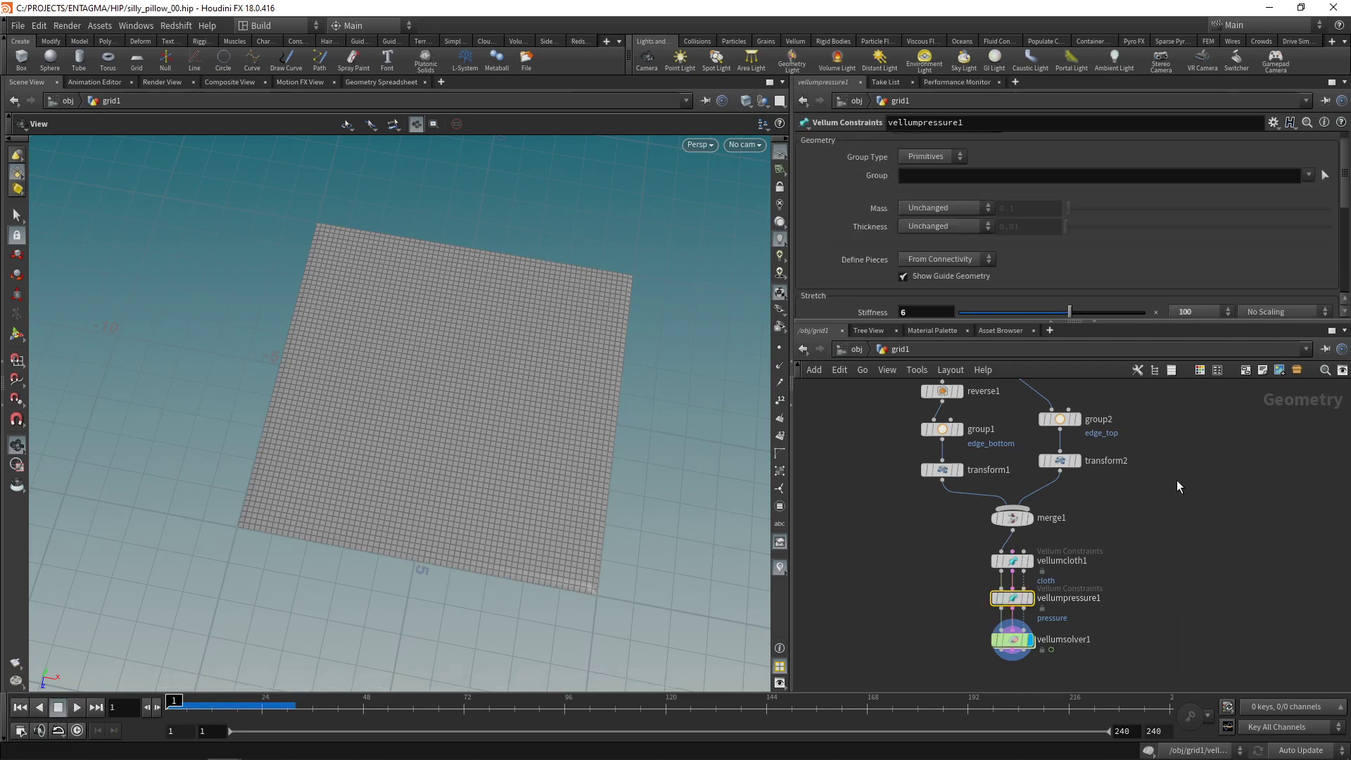
double_click(943, 224)
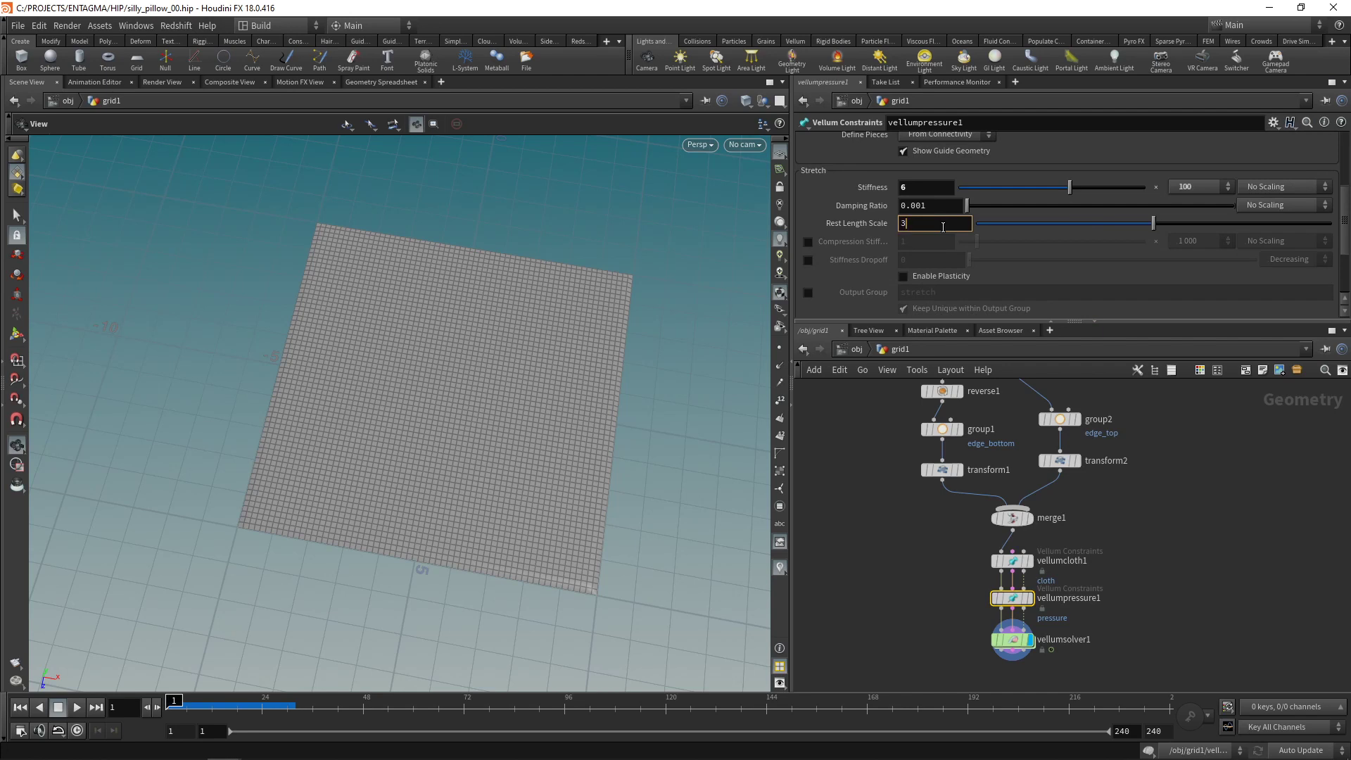
text(30)
key(Return)
click(77, 708)
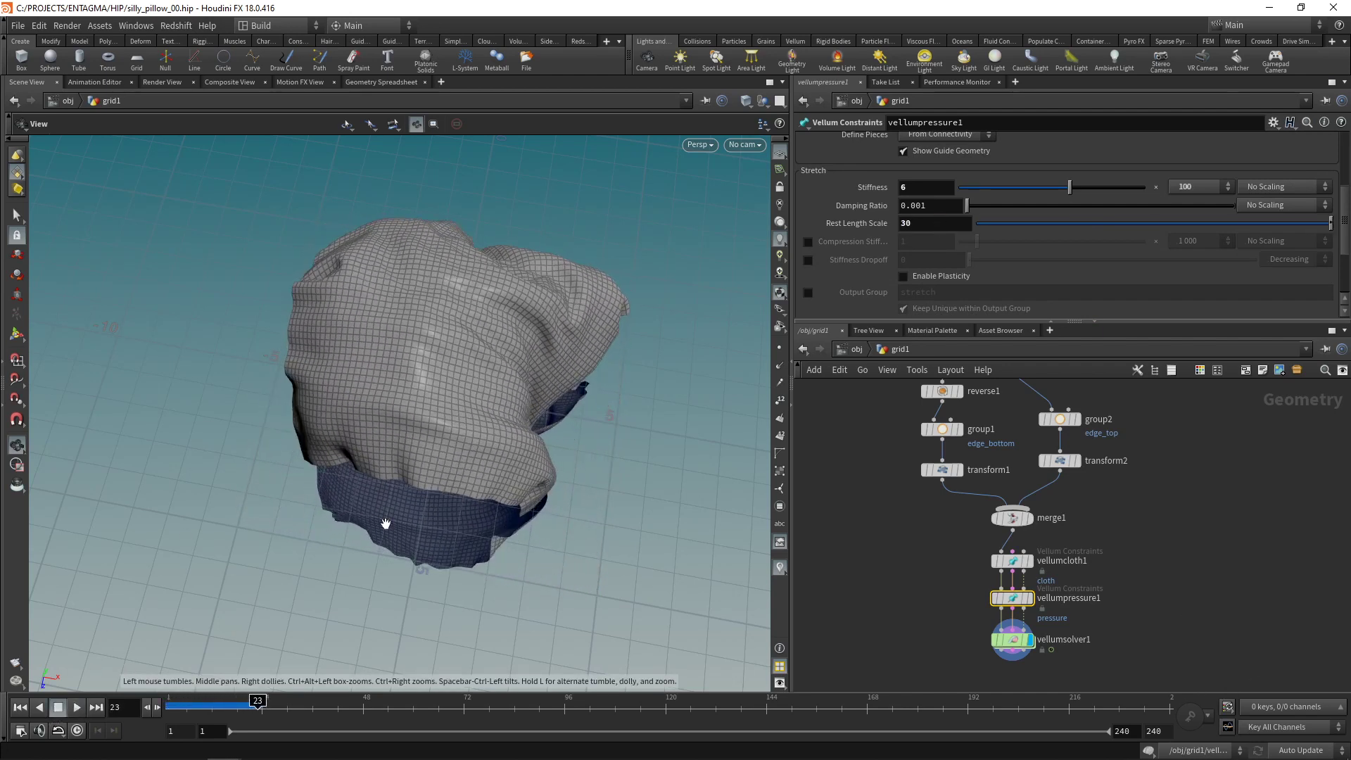
drag(463, 518, 538, 405)
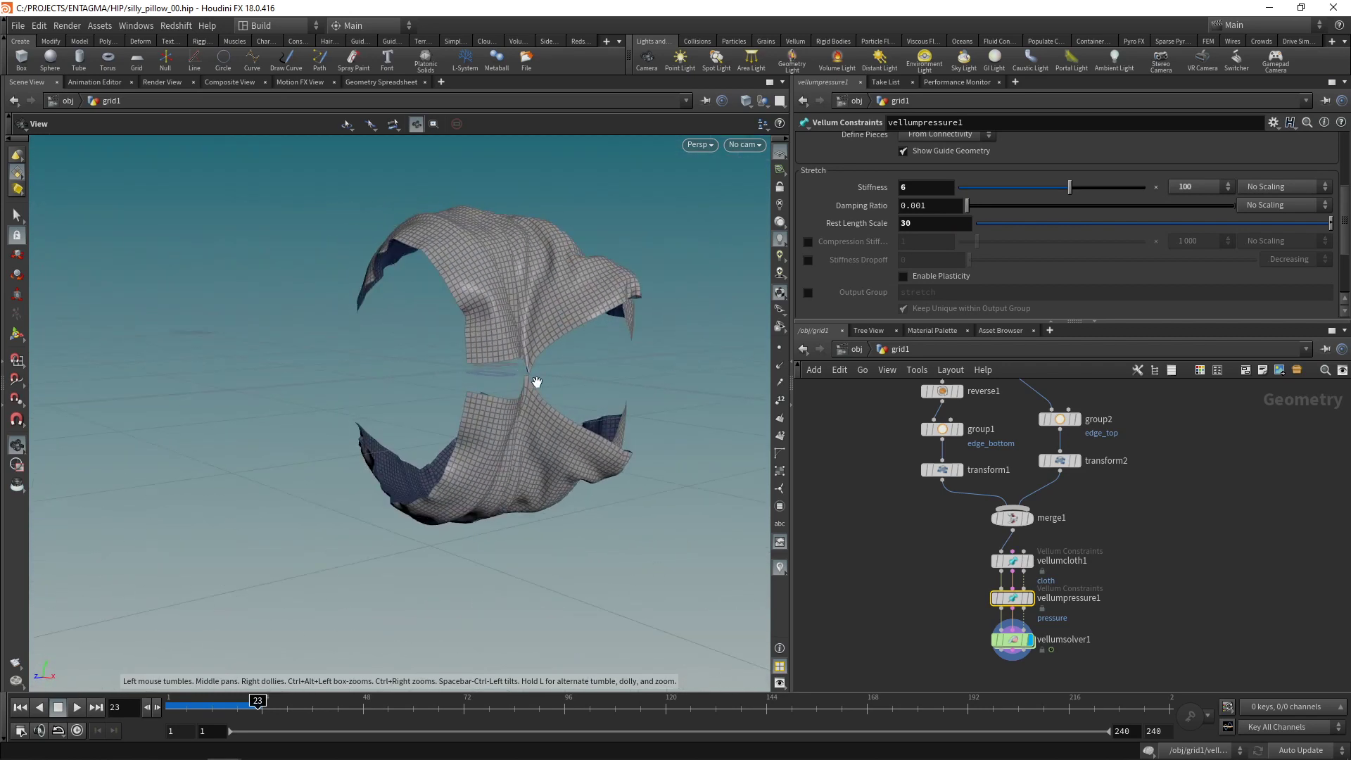
click(19, 707)
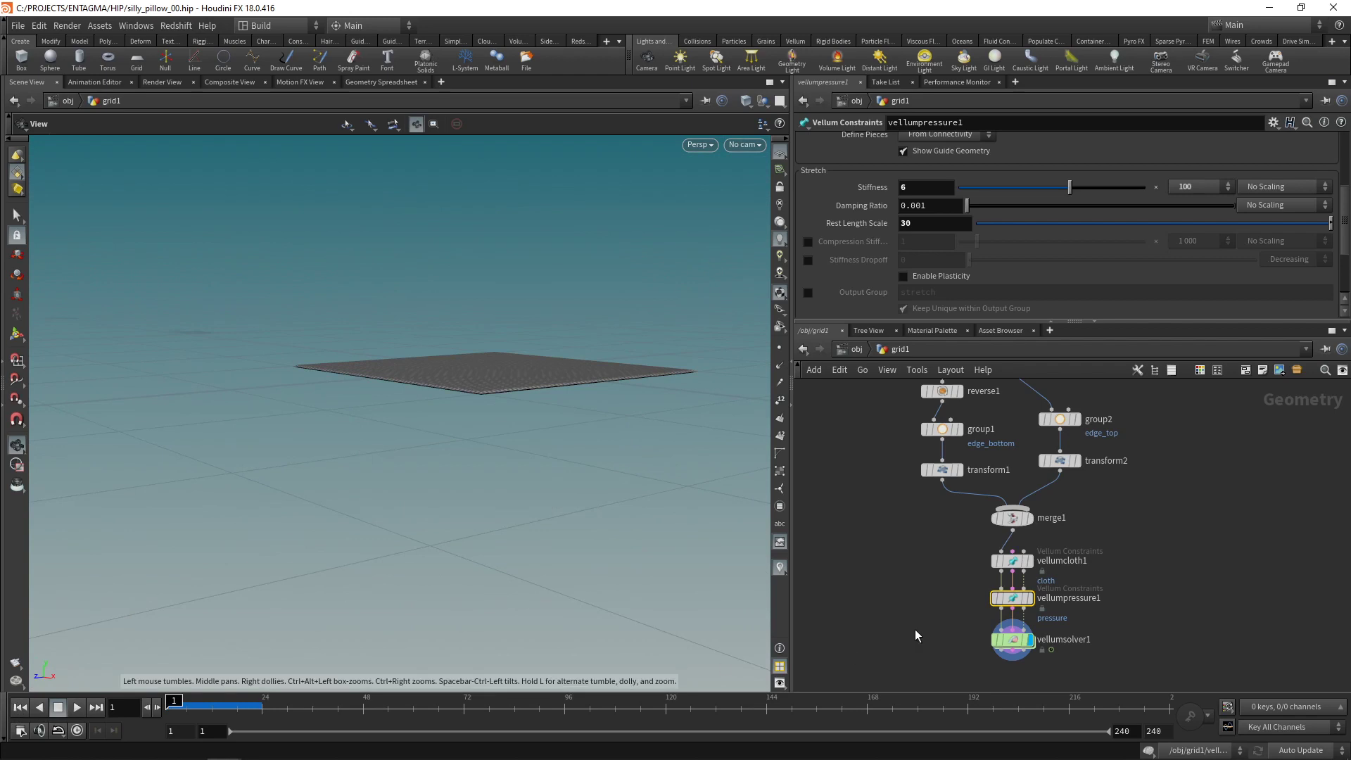
Step: Insert a Vellum Weld Points constraint between the pressure constraint and the solver
middle_drag(914, 629, 911, 589)
drag(1010, 609, 1010, 648)
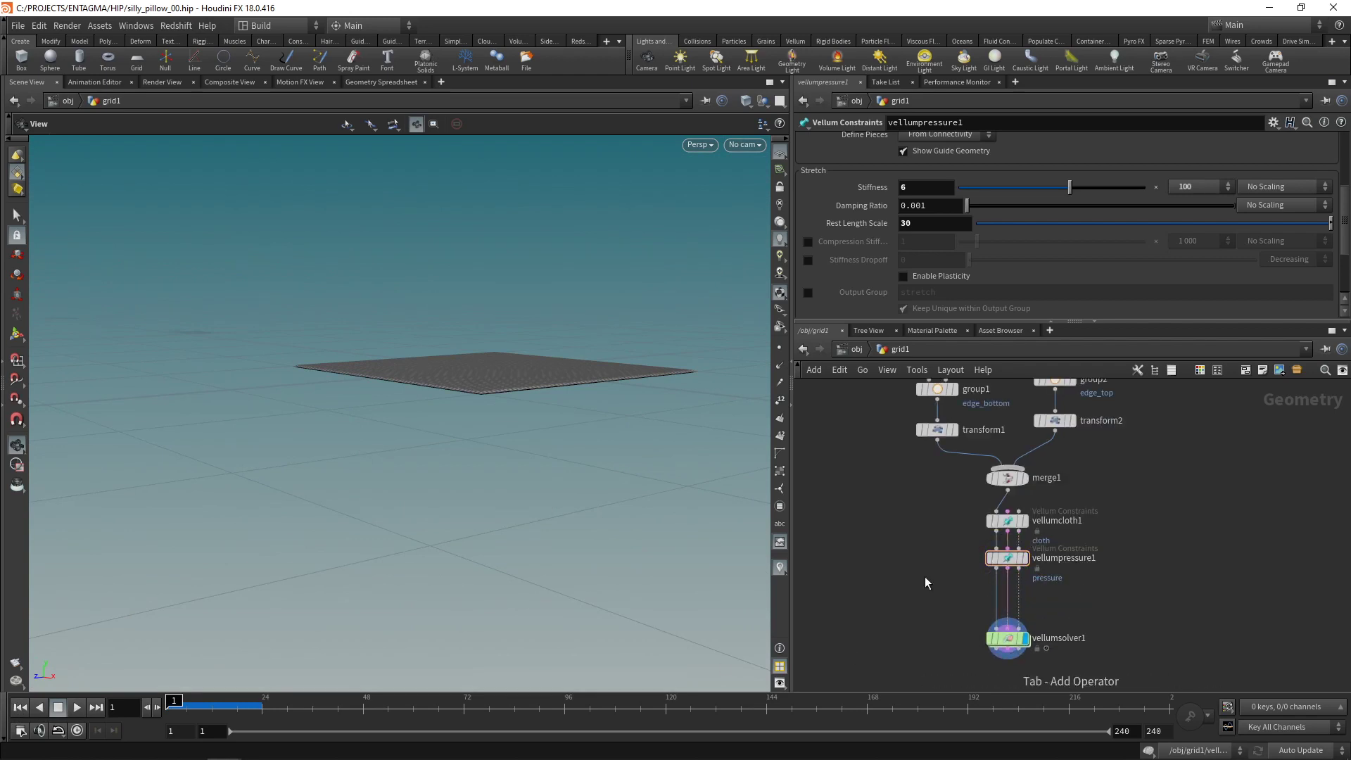
key(Tab)
text(weld)
key(Down)
key(Return)
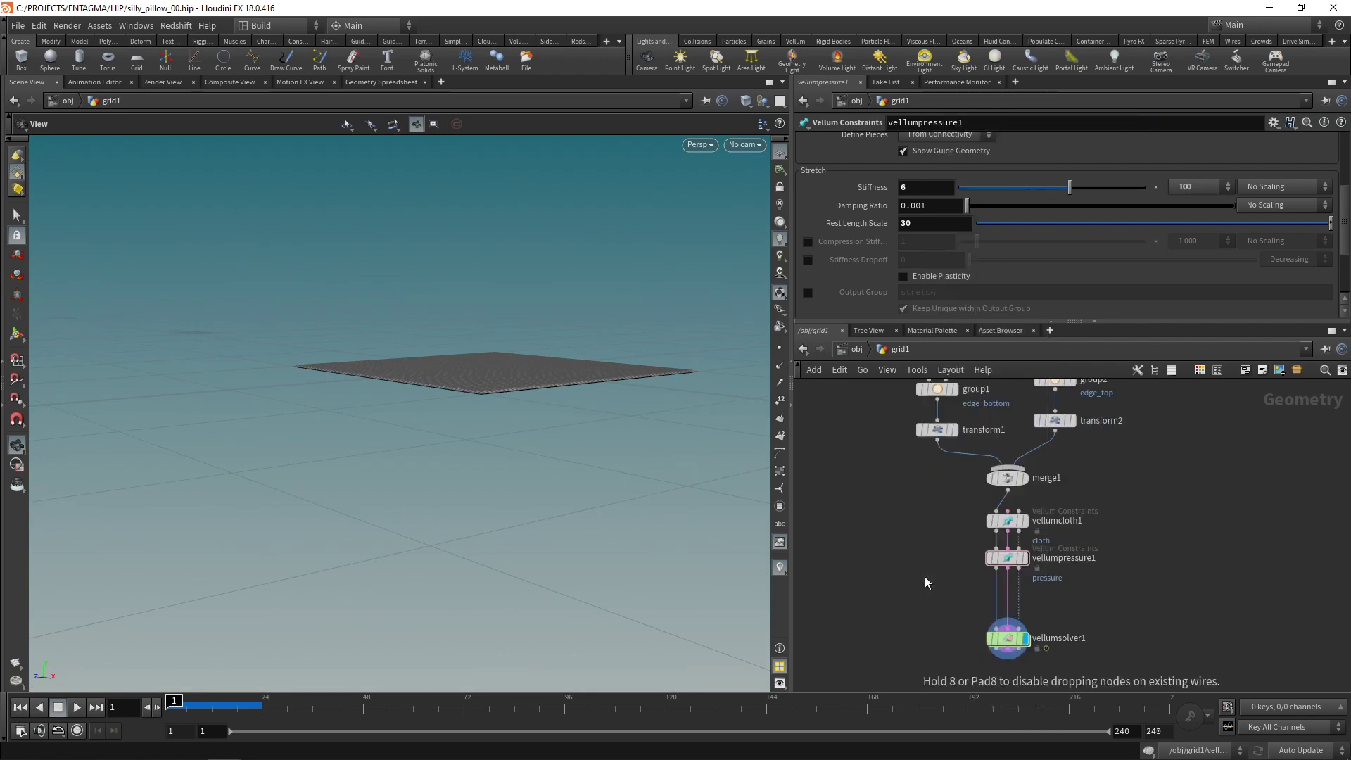
click(1007, 600)
Step: Configure the weld with both group types set to Points, edge_top as the group and edge_bottom as the target group
drag(1073, 321, 1069, 579)
scroll(940, 211, up, 4)
click(940, 173)
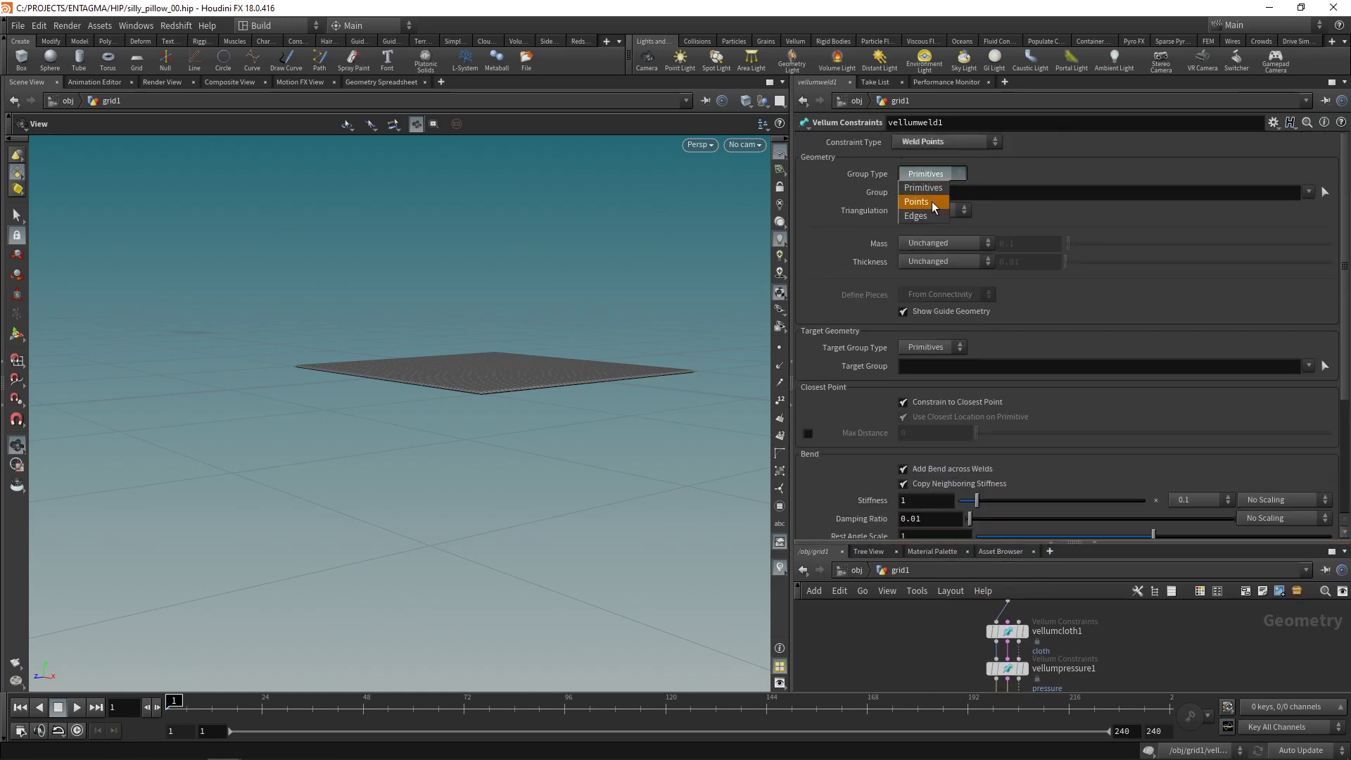
click(930, 347)
click(930, 378)
click(1308, 192)
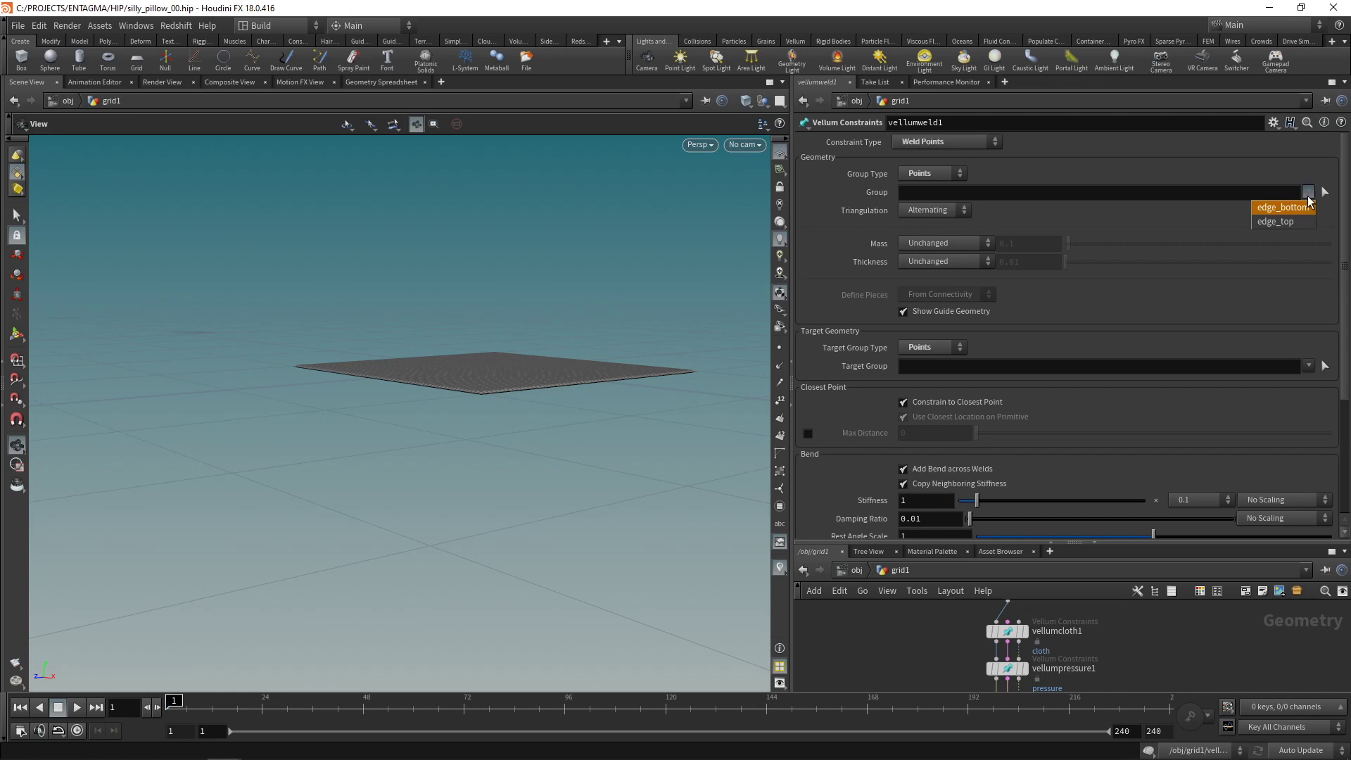
click(1275, 221)
click(1308, 366)
click(1295, 381)
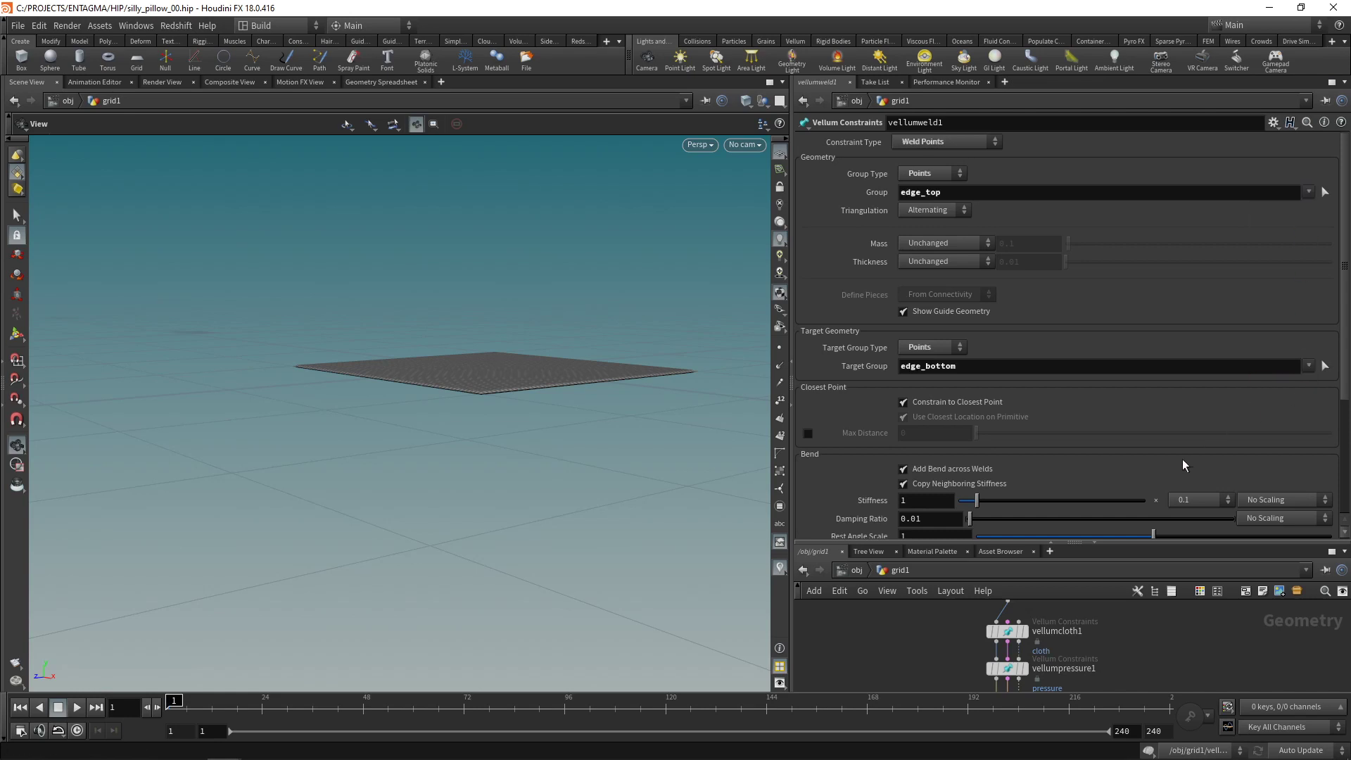
Step: Save the scene, play the welded pillow simulation and inspect it, then return to the first frame
drag(1088, 542, 1070, 343)
click(1000, 652)
mouse_move(584, 401)
mouse_down()
mouse_move(622, 473)
mouse_move(580, 425)
mouse_up()
key(ctrl+s)
click(78, 708)
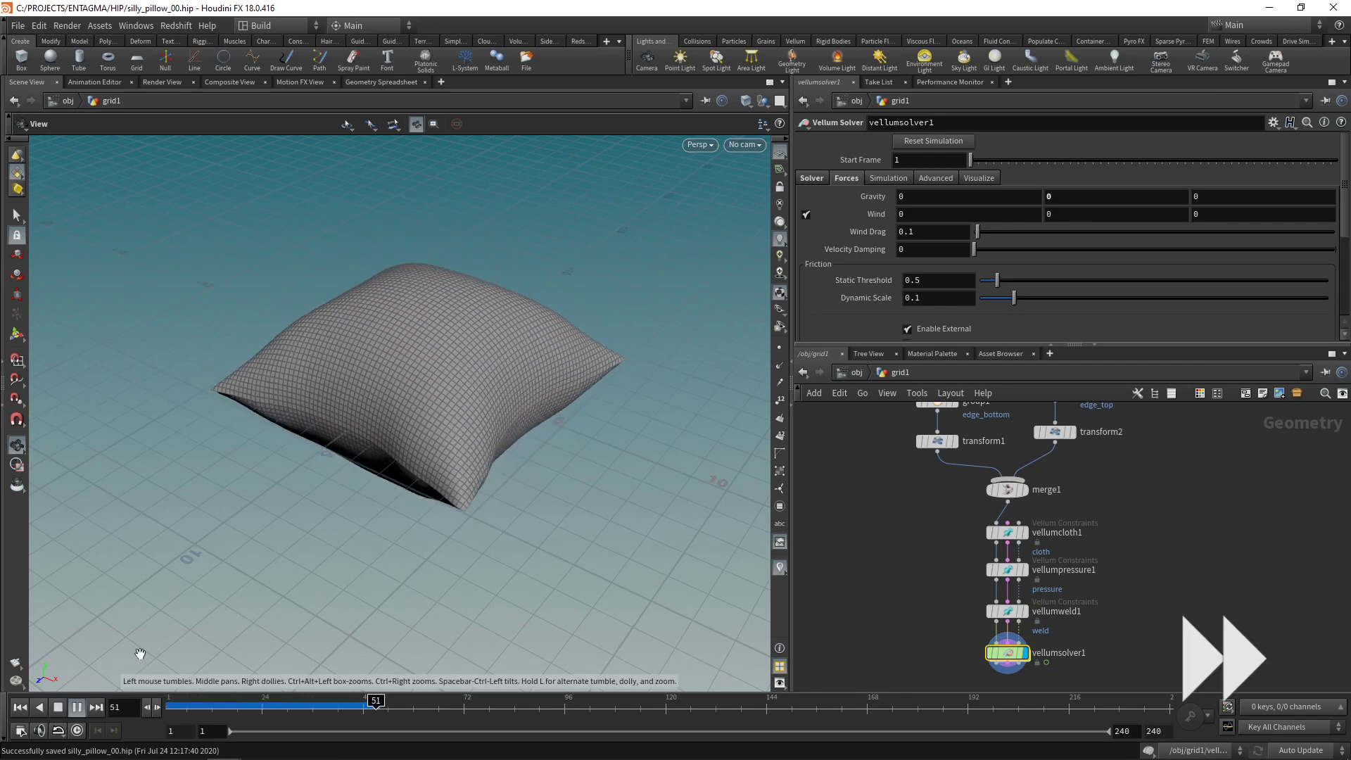
click(58, 713)
drag(377, 396, 431, 402)
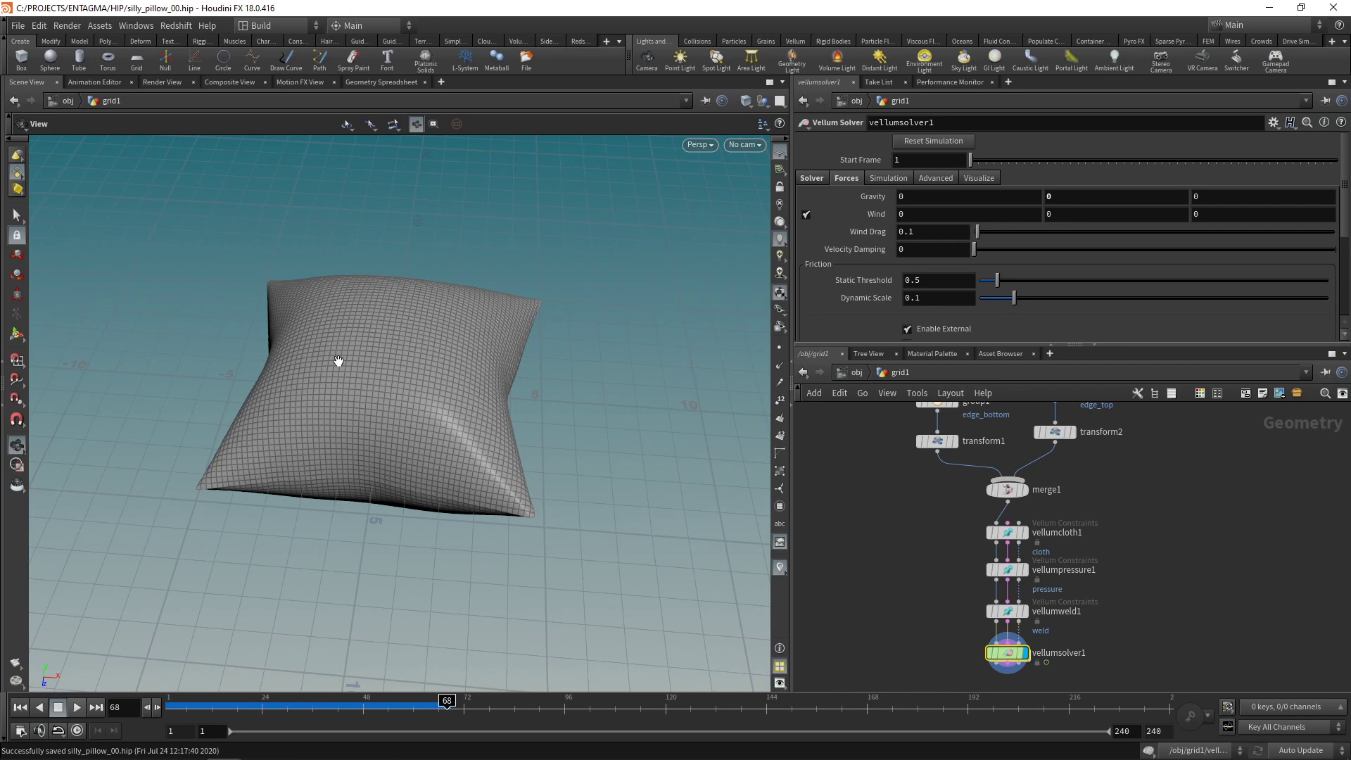
click(20, 707)
Step: Set the stretch stiffness multiplier of the cloth constraint to 1e+10
click(1020, 531)
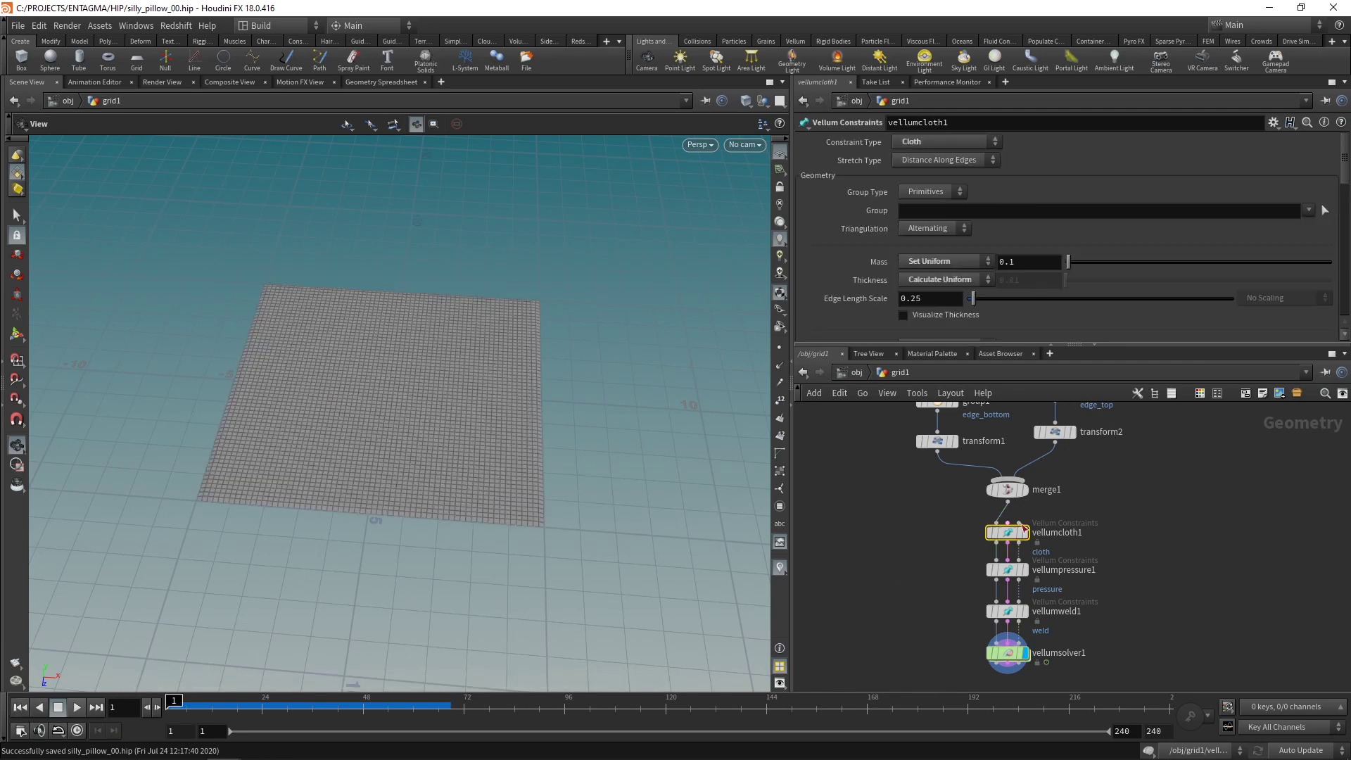
mouse_move(992, 540)
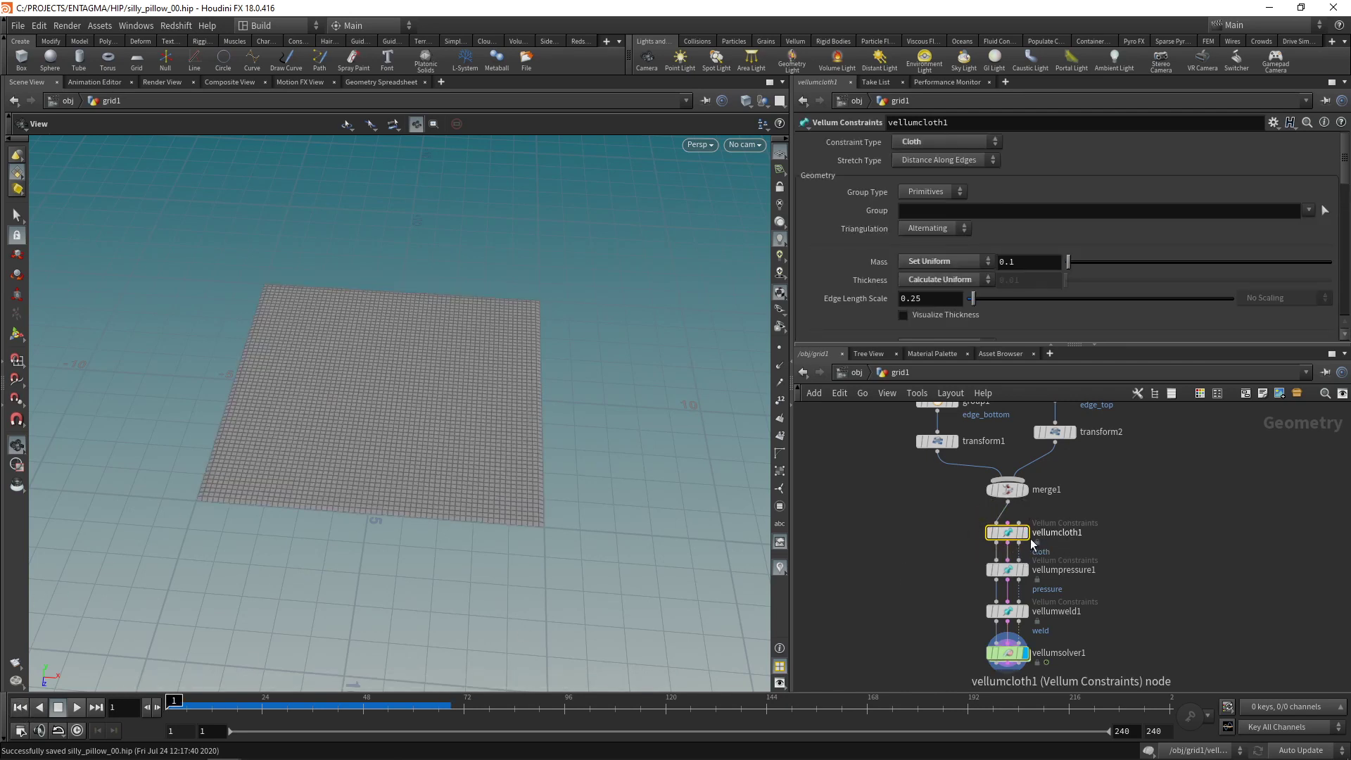
drag(1077, 346, 1075, 508)
scroll(1337, 392, down, 5)
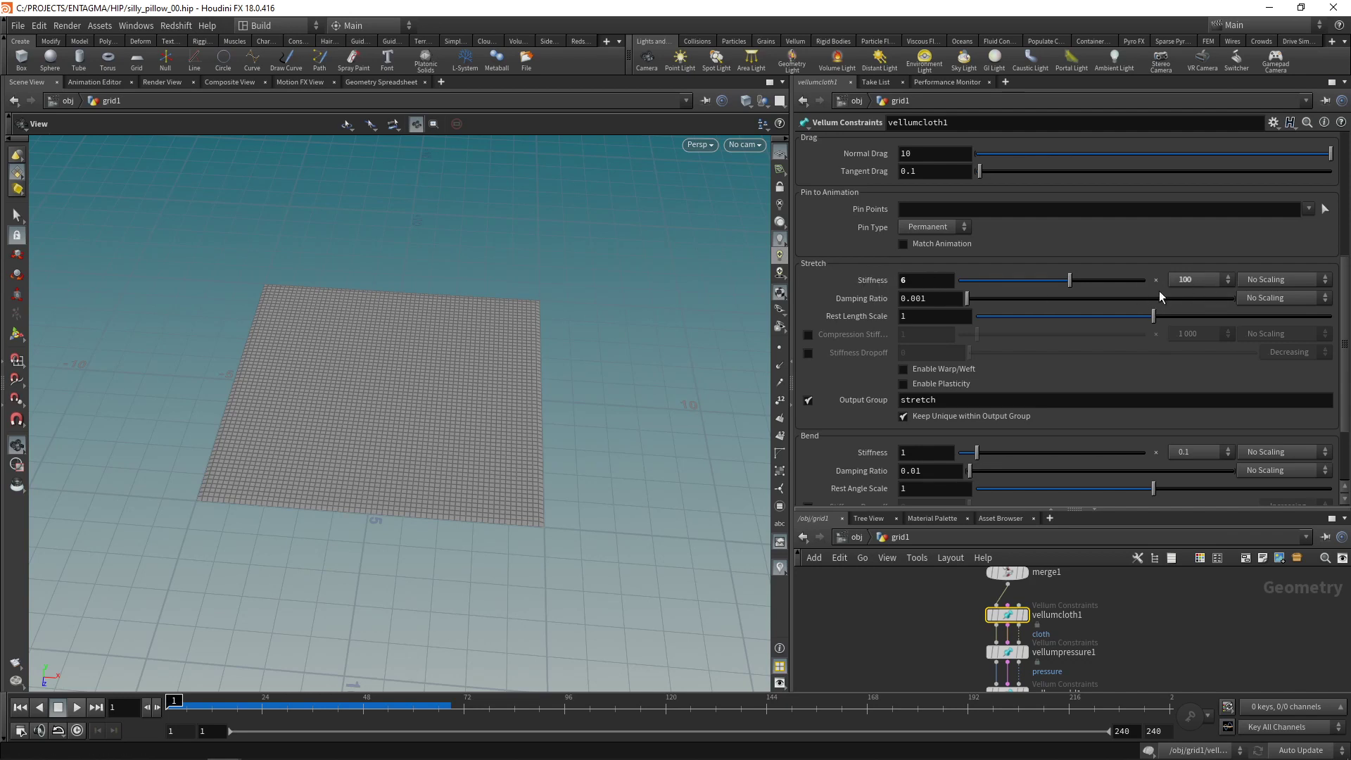
click(1198, 282)
click(1189, 304)
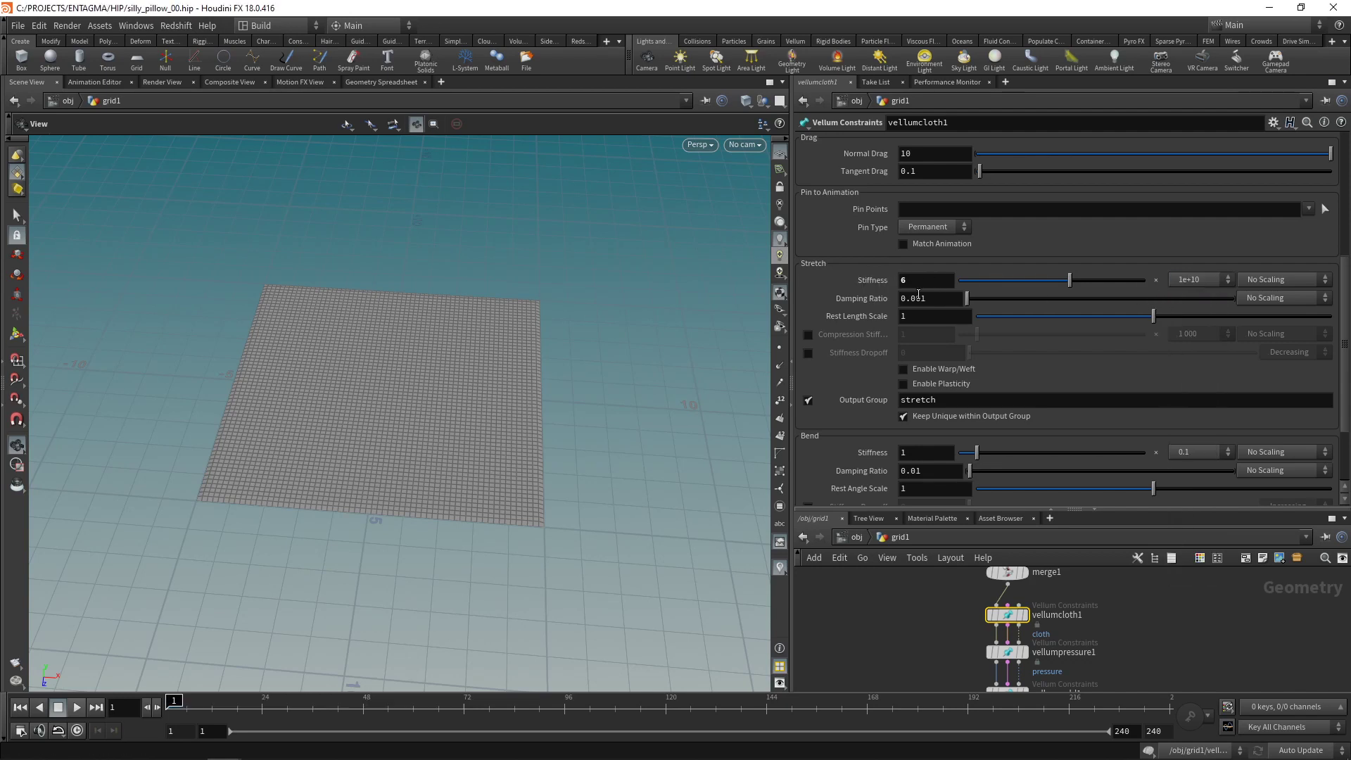
Step: Set the cloth's stretch Damping Ratio to 0.1, play the simulation and return to the first frame
click(922, 298)
key(BackSpace)
key(BackSpace)
click(907, 640)
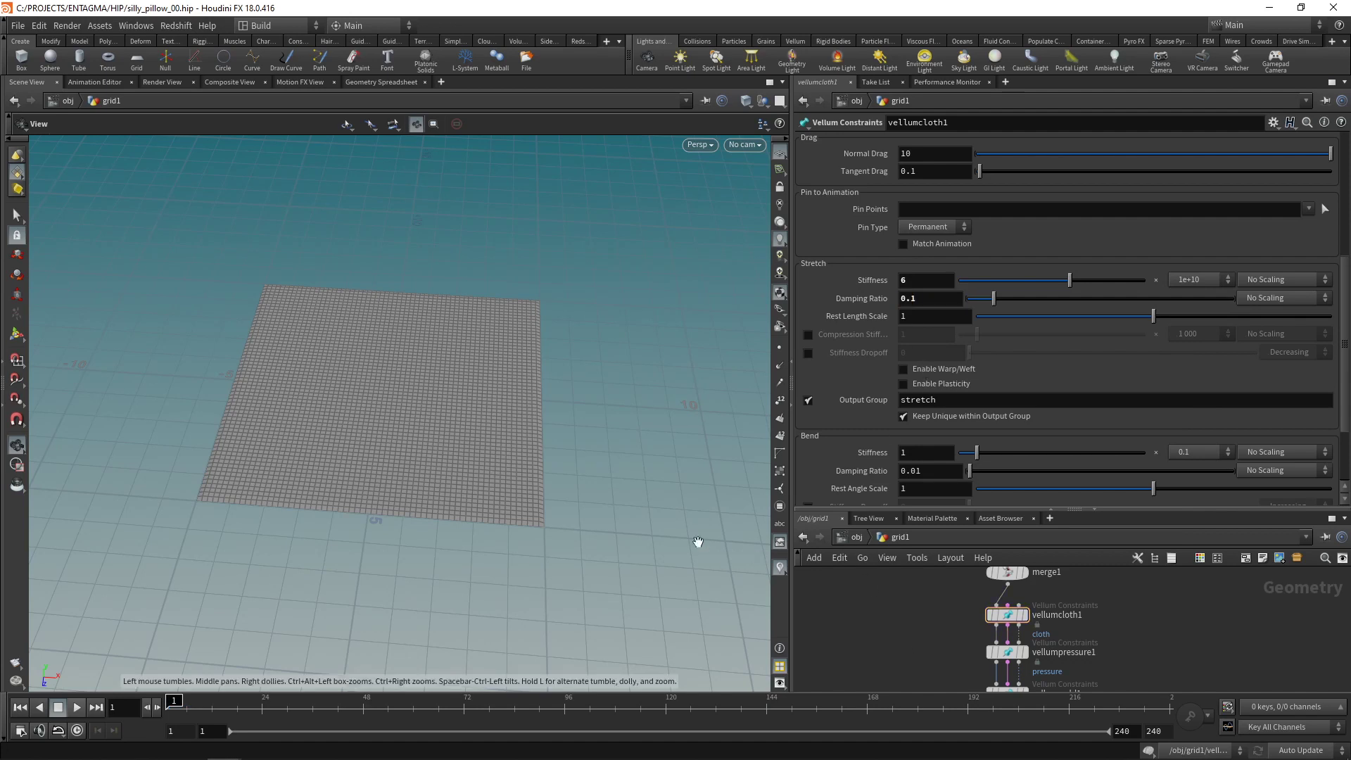
click(77, 707)
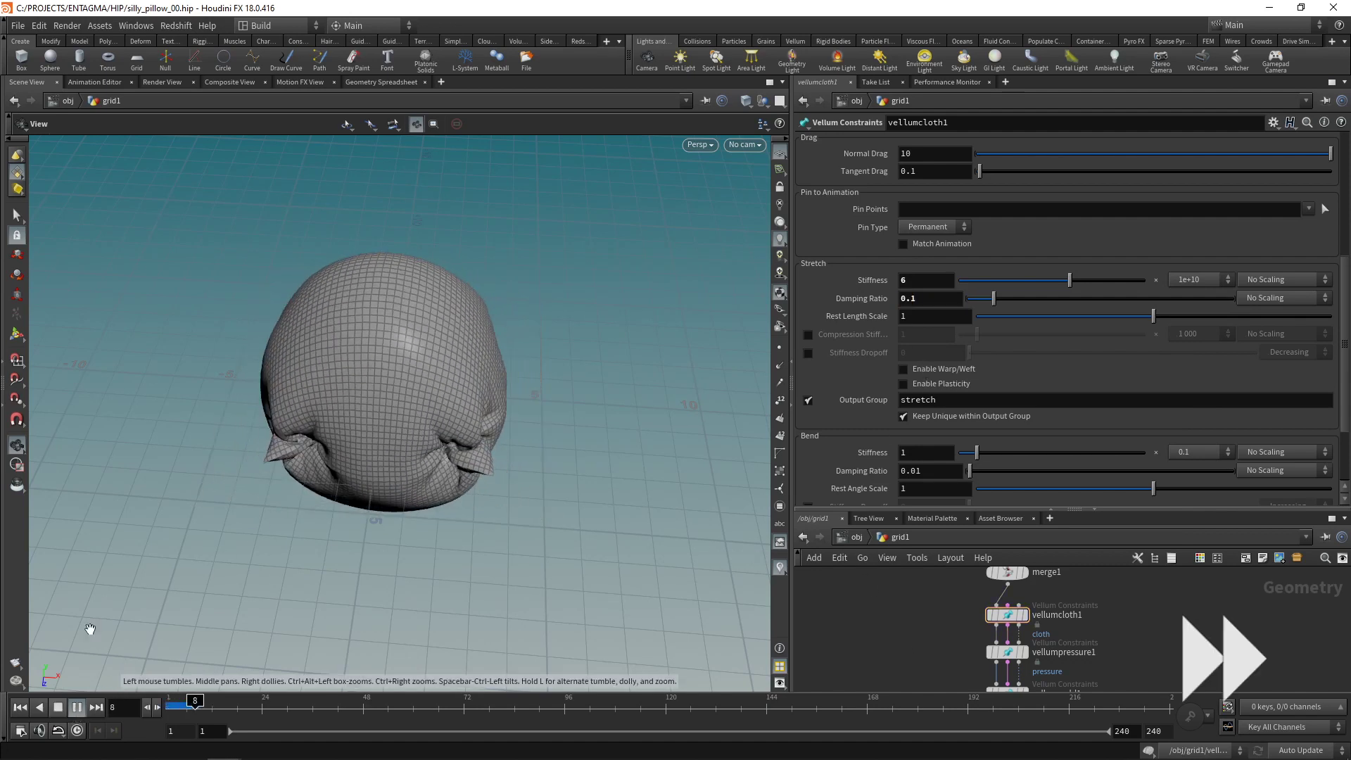
click(60, 707)
click(19, 707)
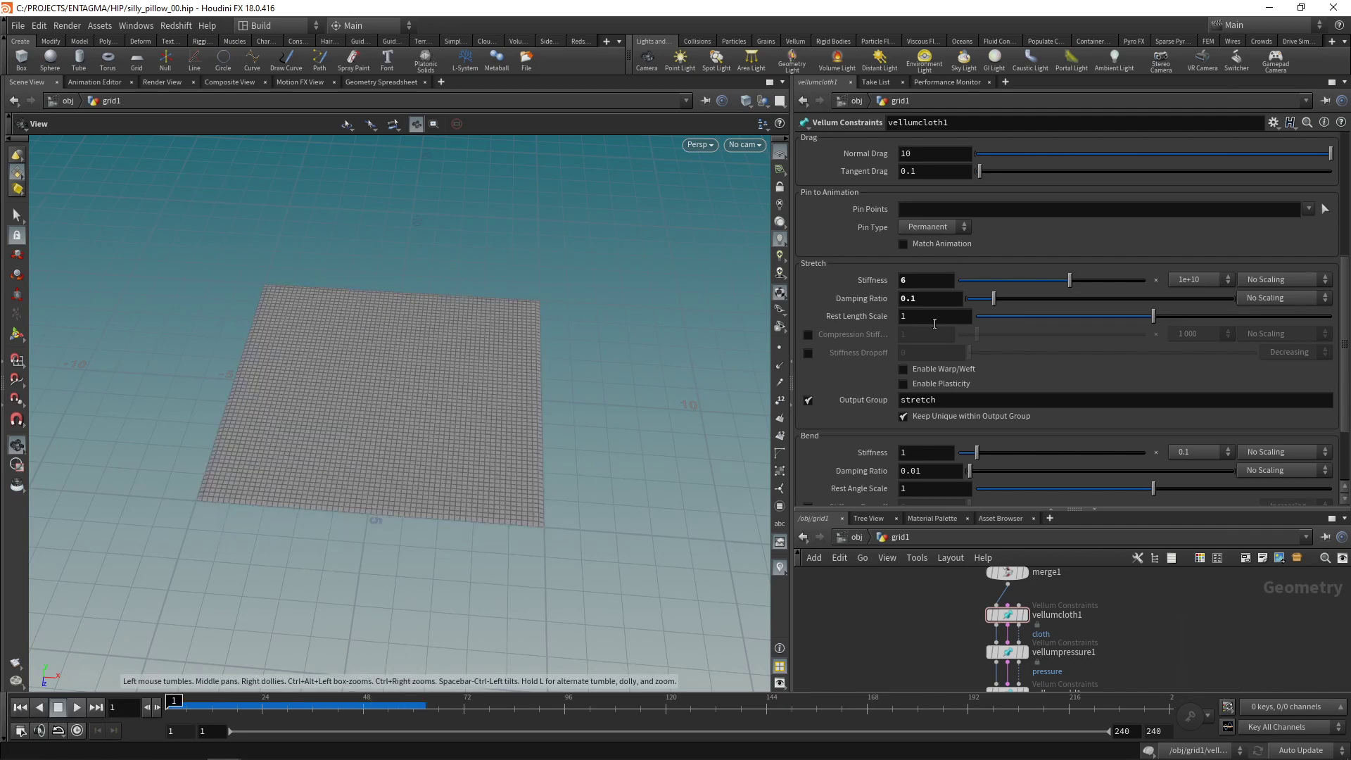
Step: Set the cloth's stretch Rest Length Scale to 1.5 and play the simulation to check the wrinkles
click(935, 316)
text(.5)
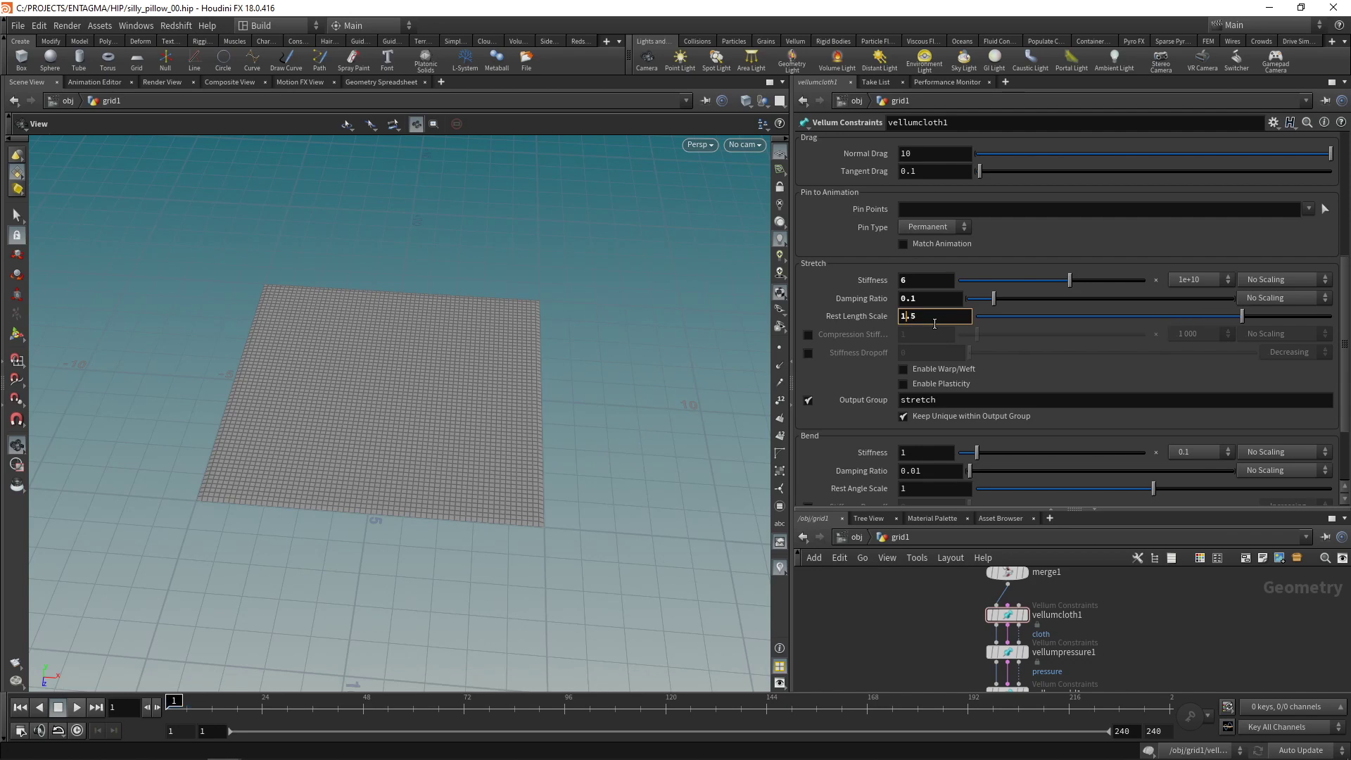
key(Return)
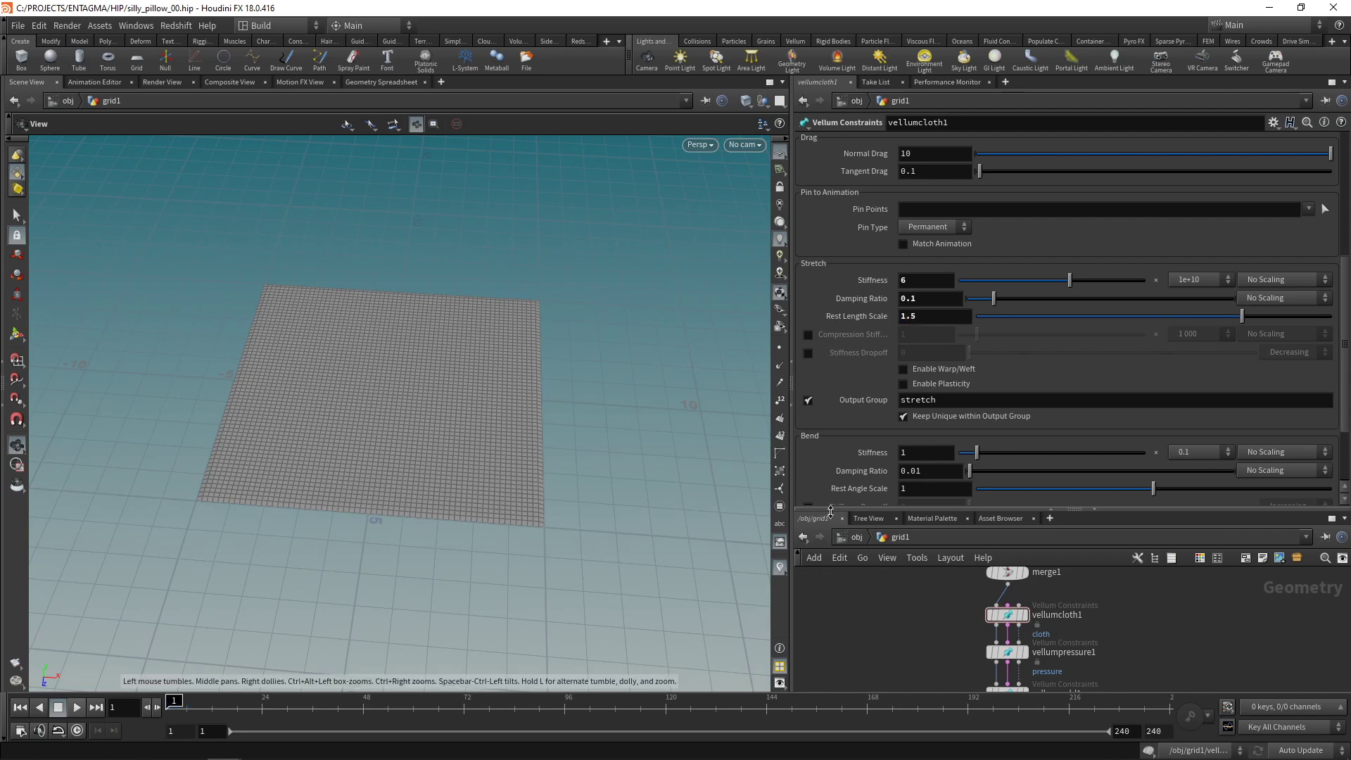
click(76, 707)
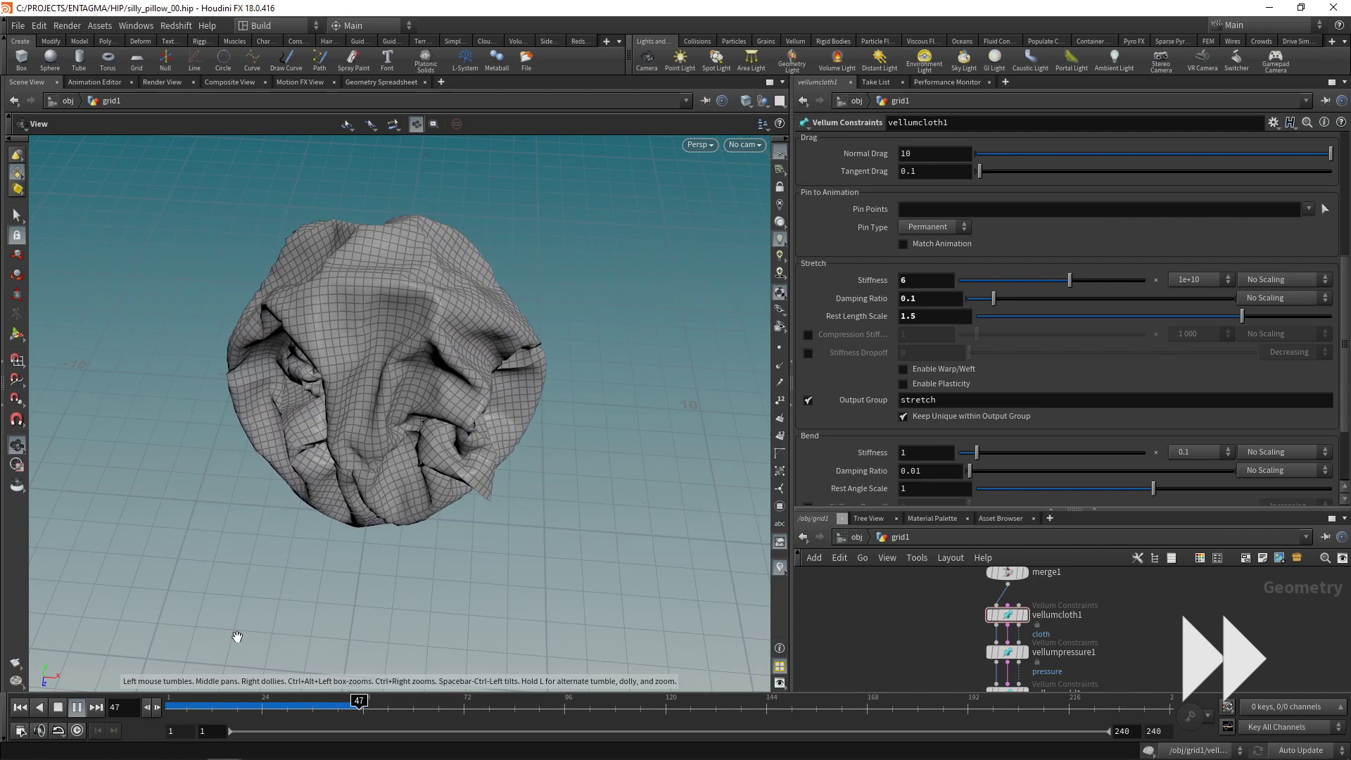
click(77, 707)
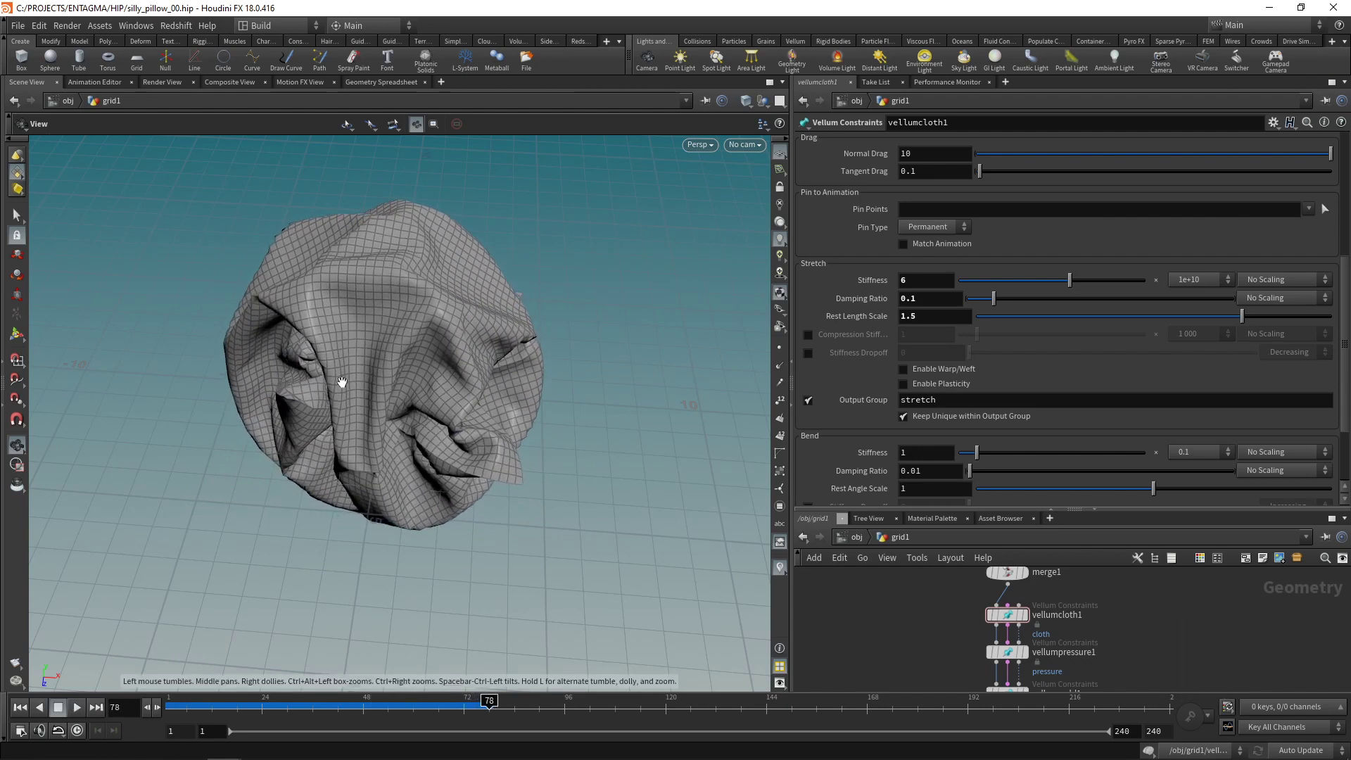
Step: Show the pressure constraint's parameters, return to the first frame and save the scene
click(1007, 653)
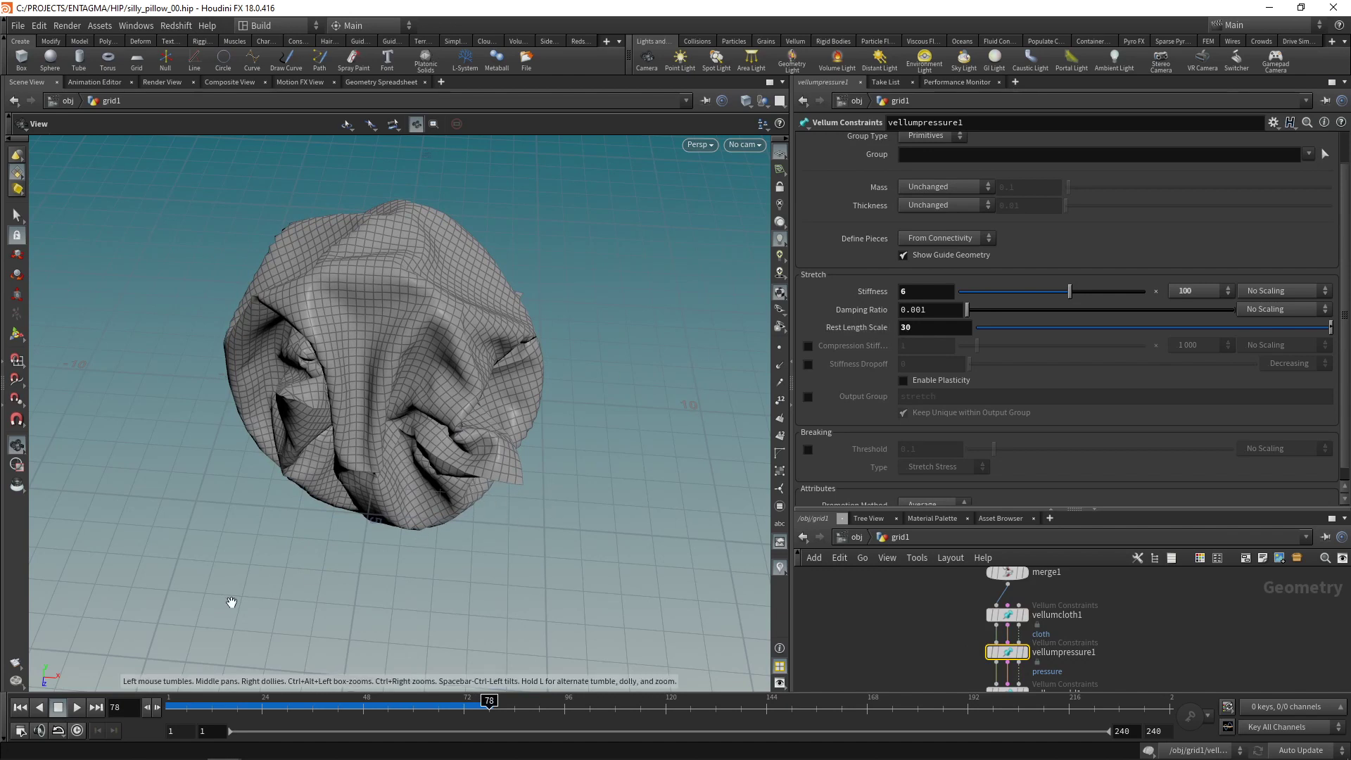
click(20, 708)
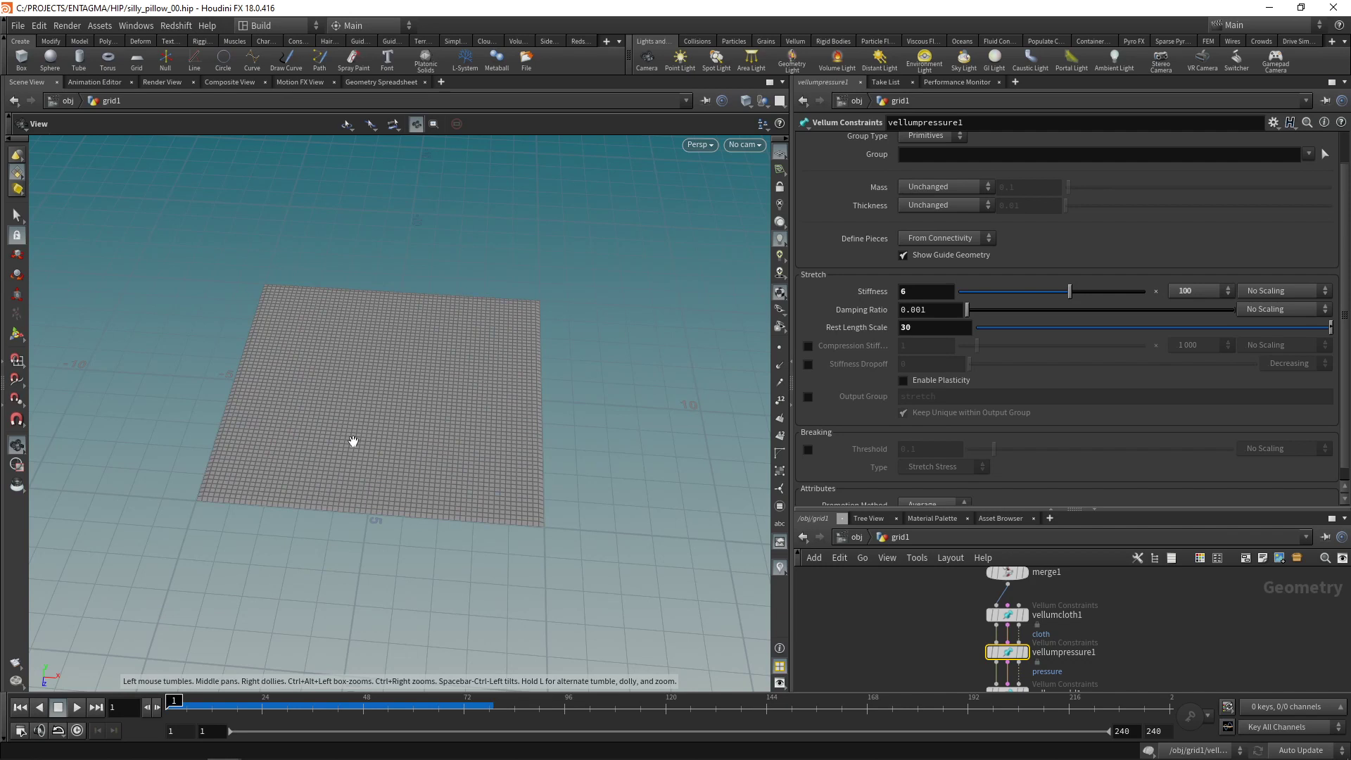
key(ctrl+s)
Step: Move both Transform nodes and everything downstream lower in the network, leaving a gap below the edge group nodes
drag(1076, 517, 1077, 303)
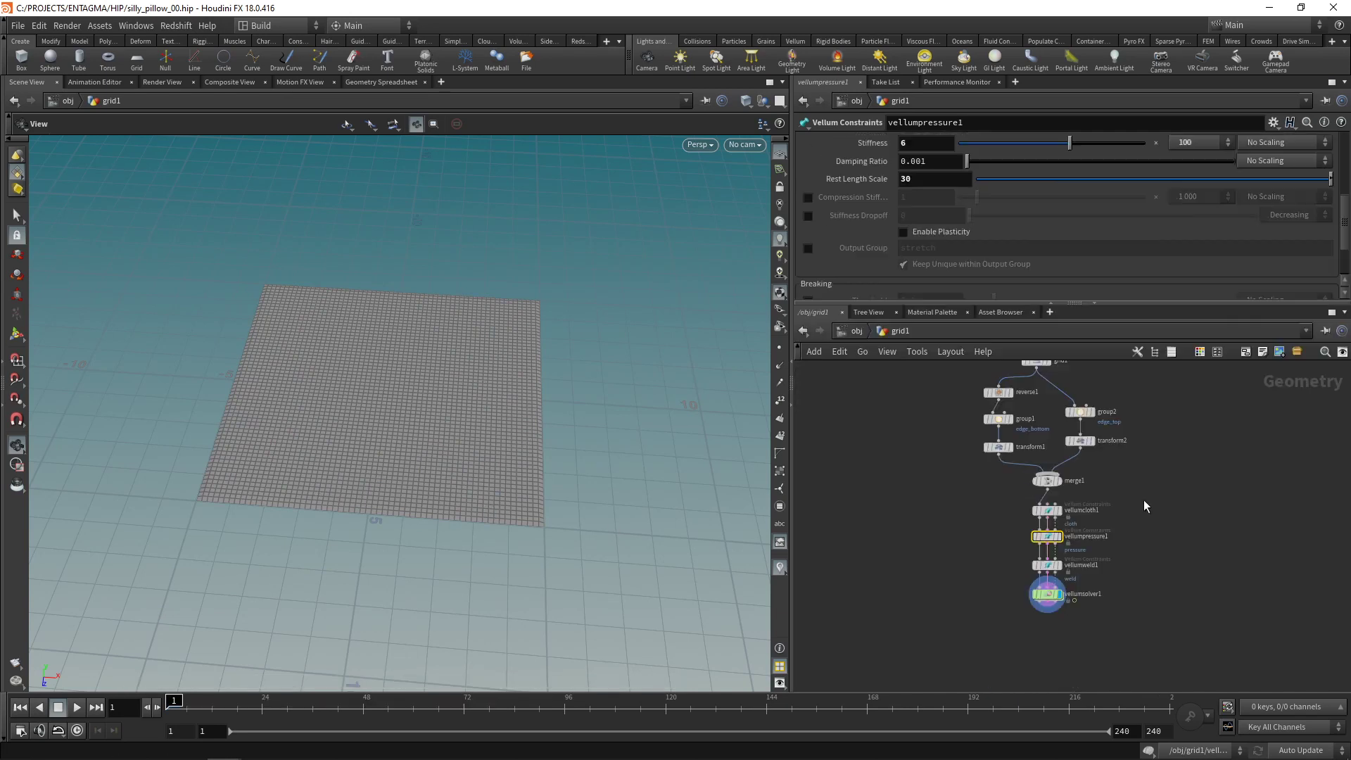
scroll(1126, 553, down, 3)
drag(1009, 468, 1009, 475)
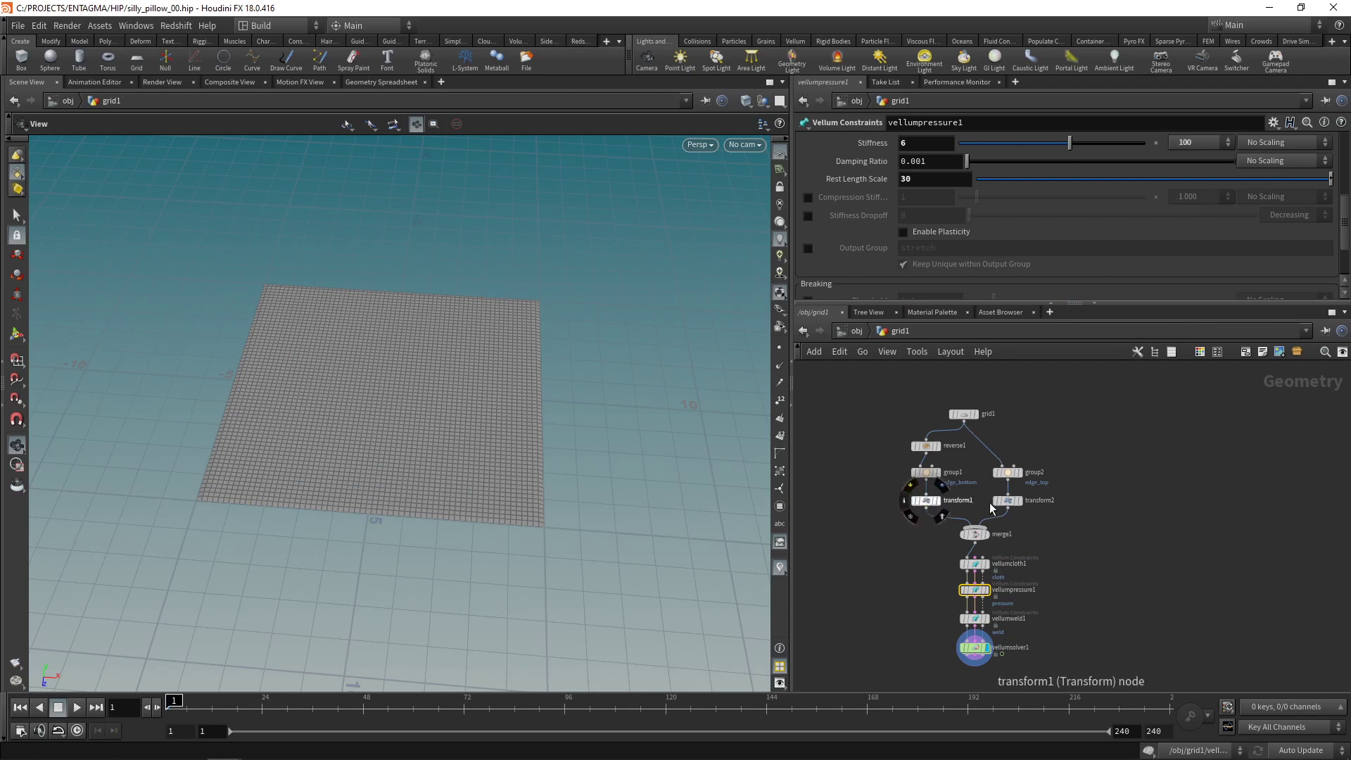
mouse_move(1017, 511)
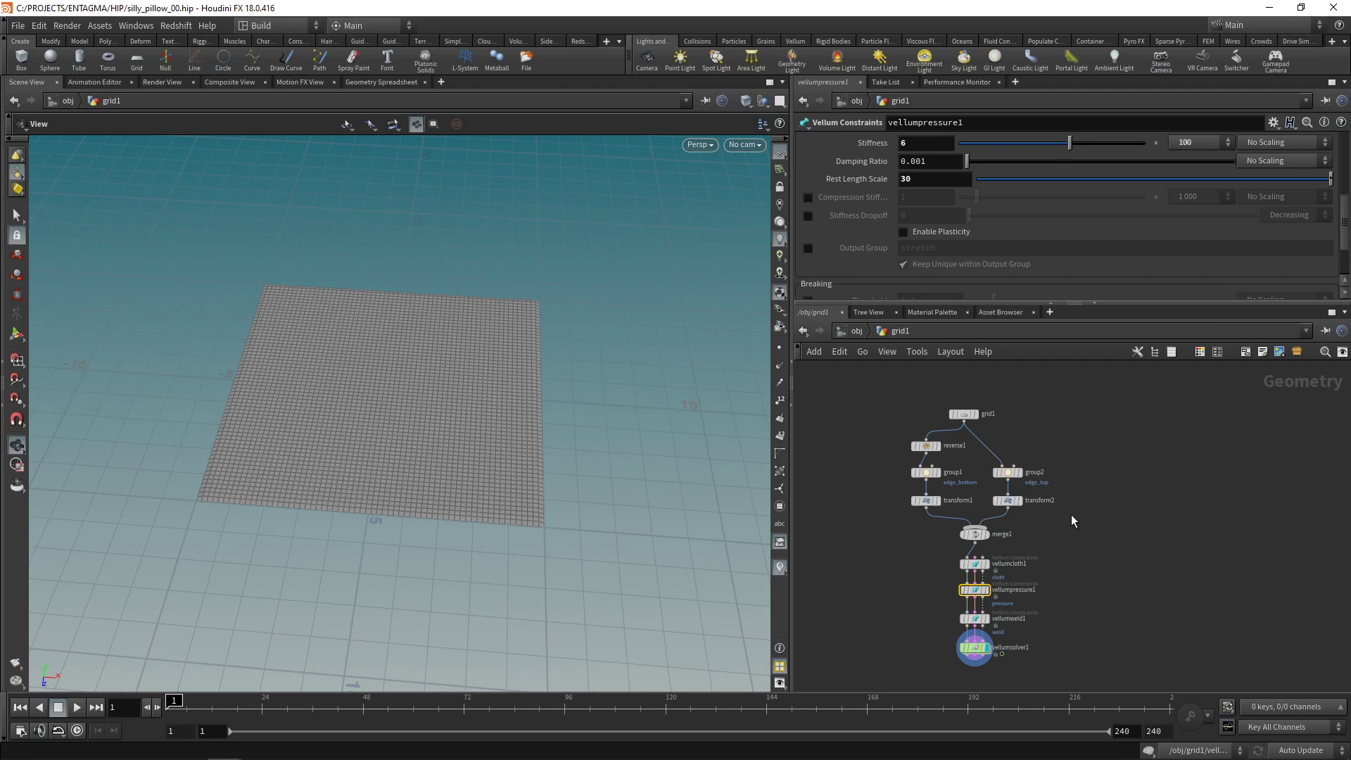
drag(1079, 680, 926, 498)
mouse_move(926, 458)
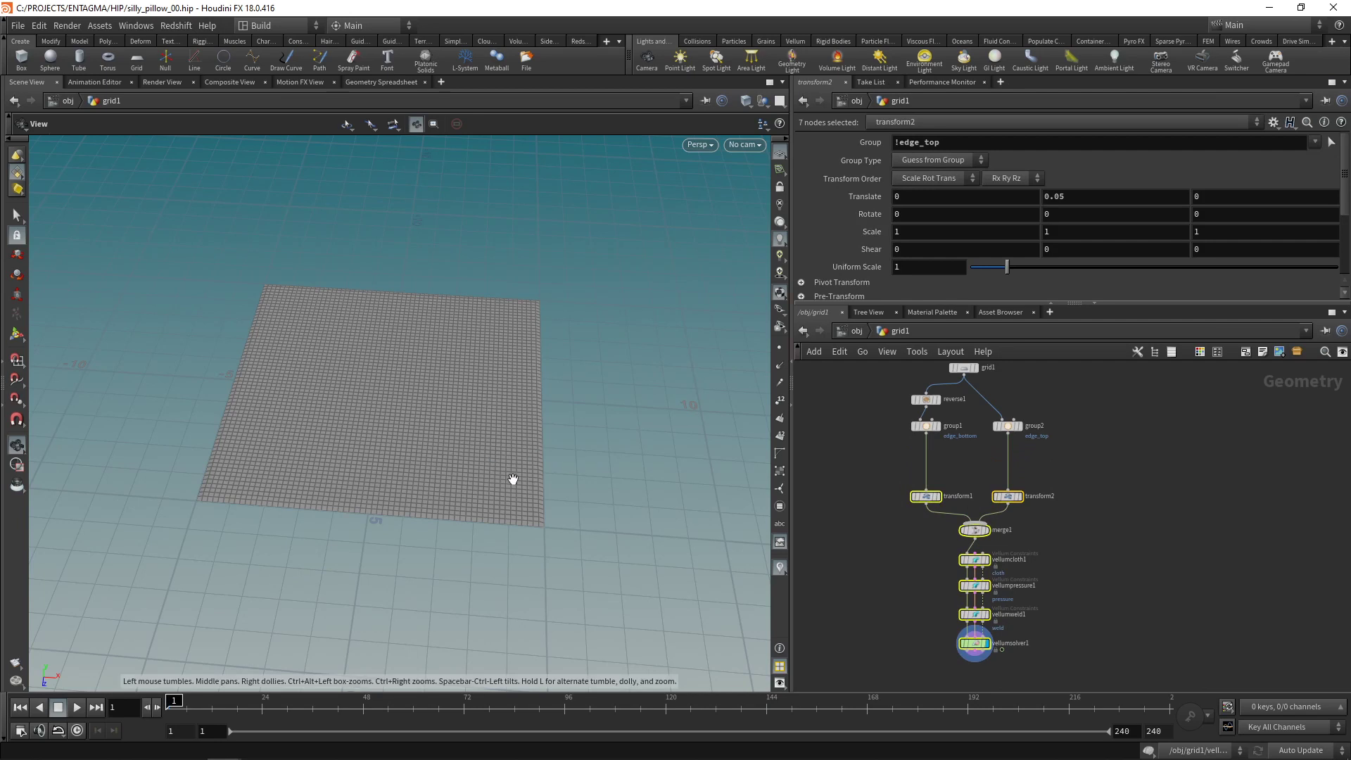
Step: Add a Draw Curve node in the empty network area beside the edge_top group node
middle_drag(1111, 443, 1077, 500)
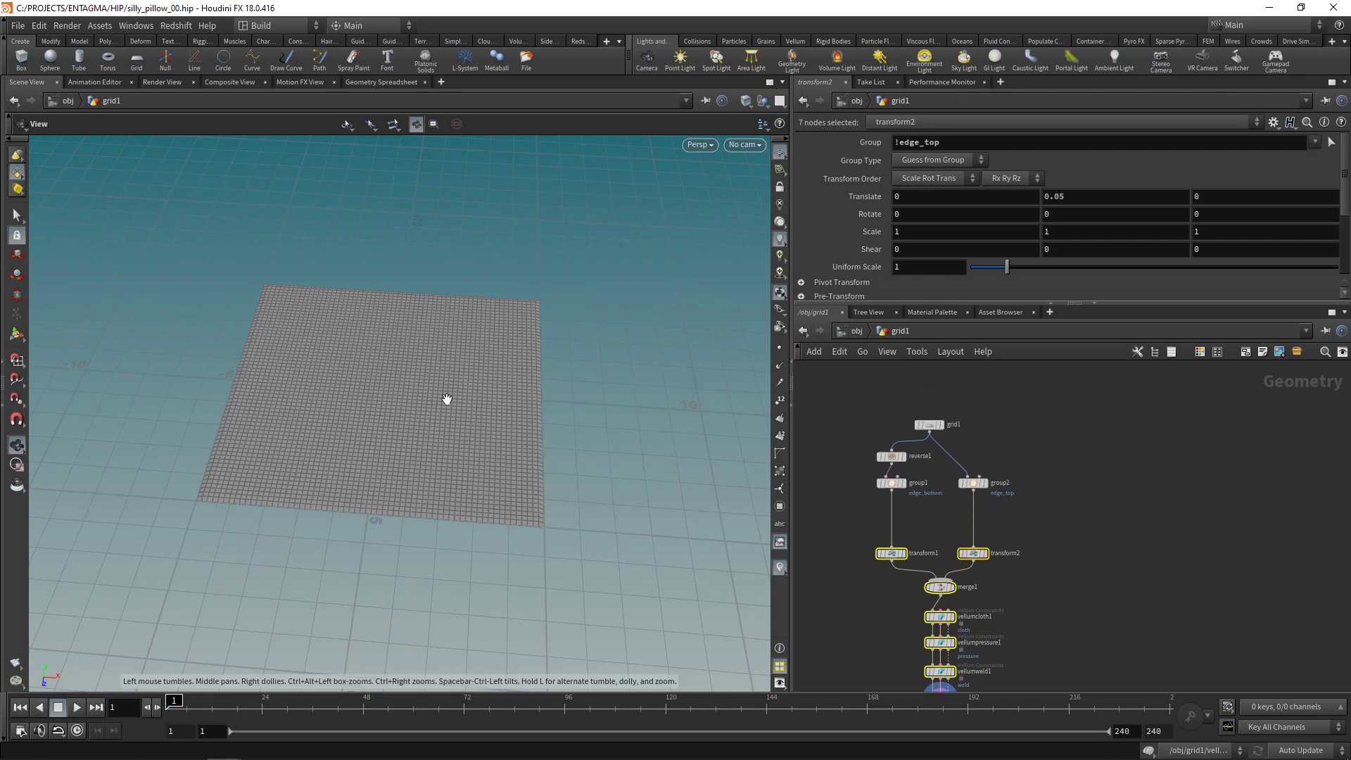
click(1109, 449)
key(Tab)
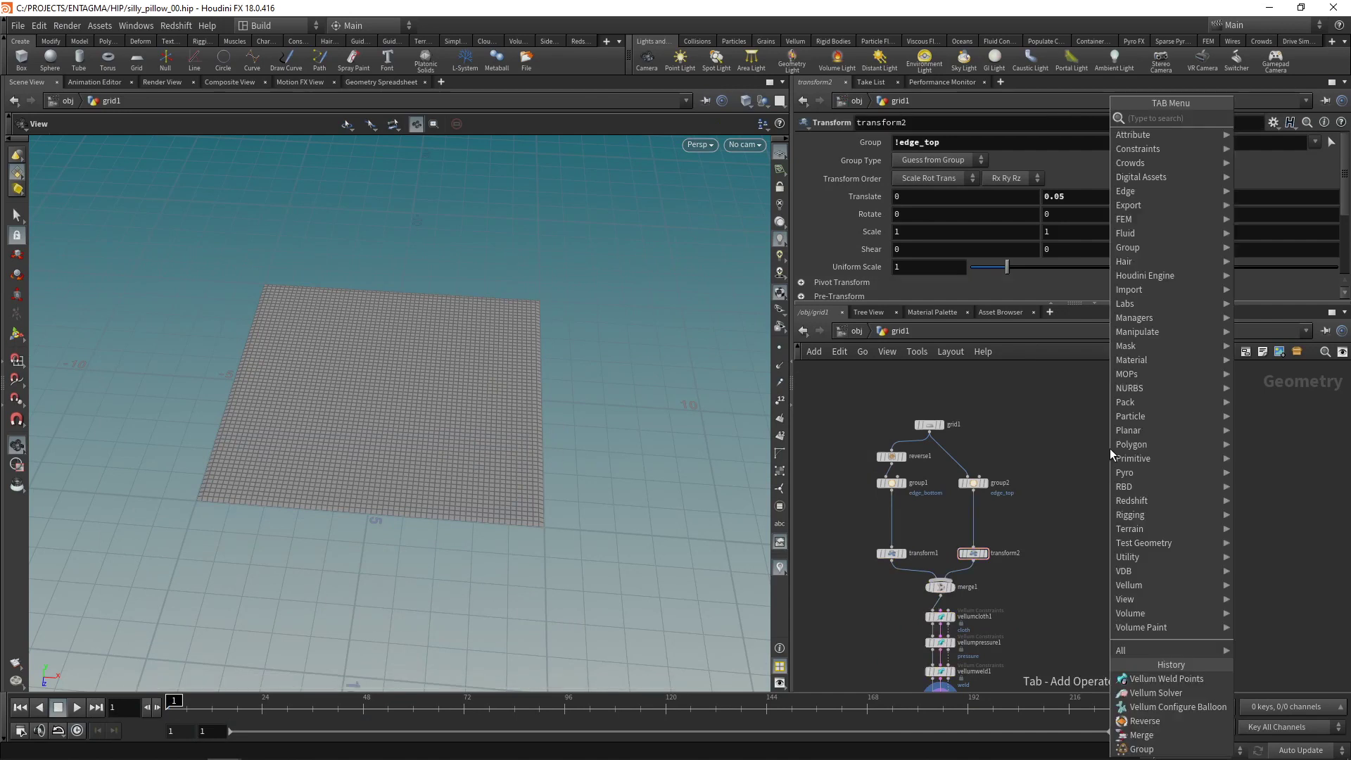
text(draw)
key(Return)
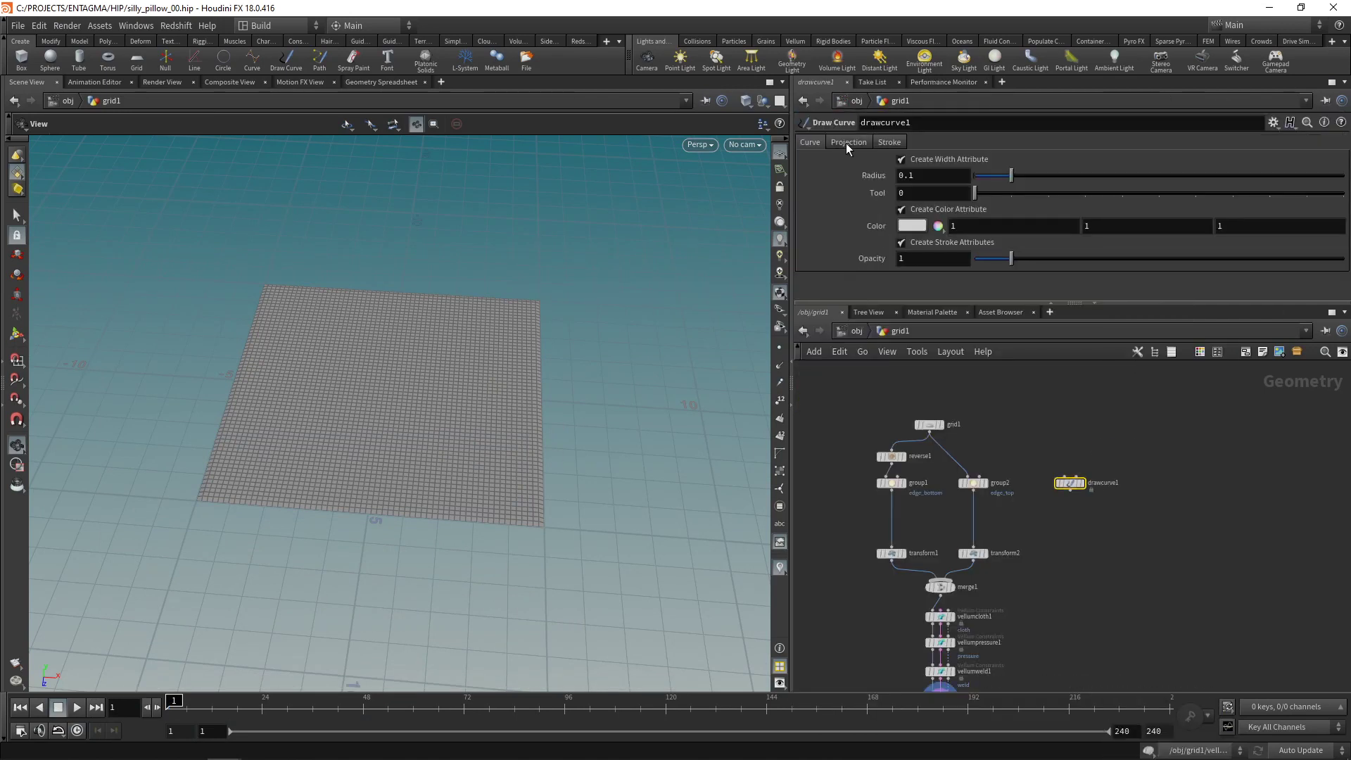
Step: Set the Draw Curve node's Projection to ZX Plane and display the node
click(846, 144)
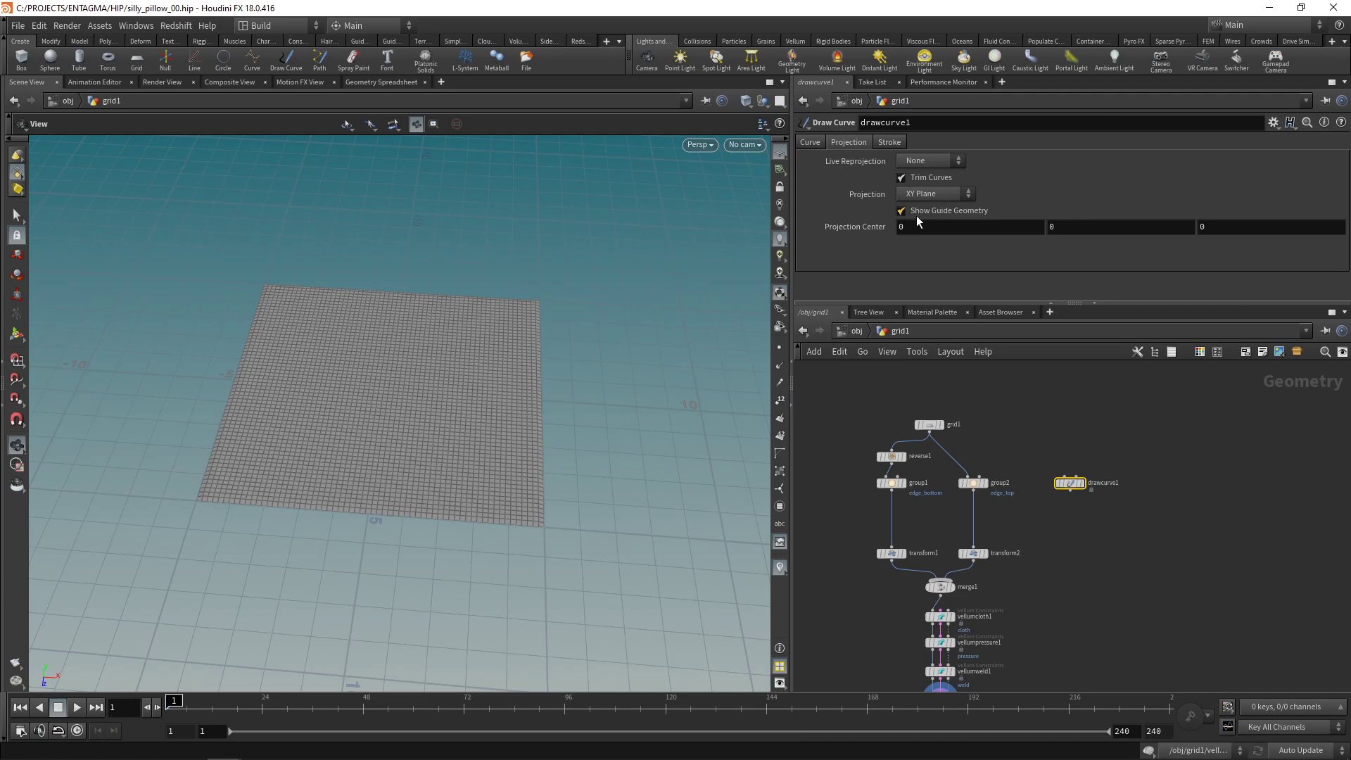
click(919, 193)
click(918, 237)
click(1082, 484)
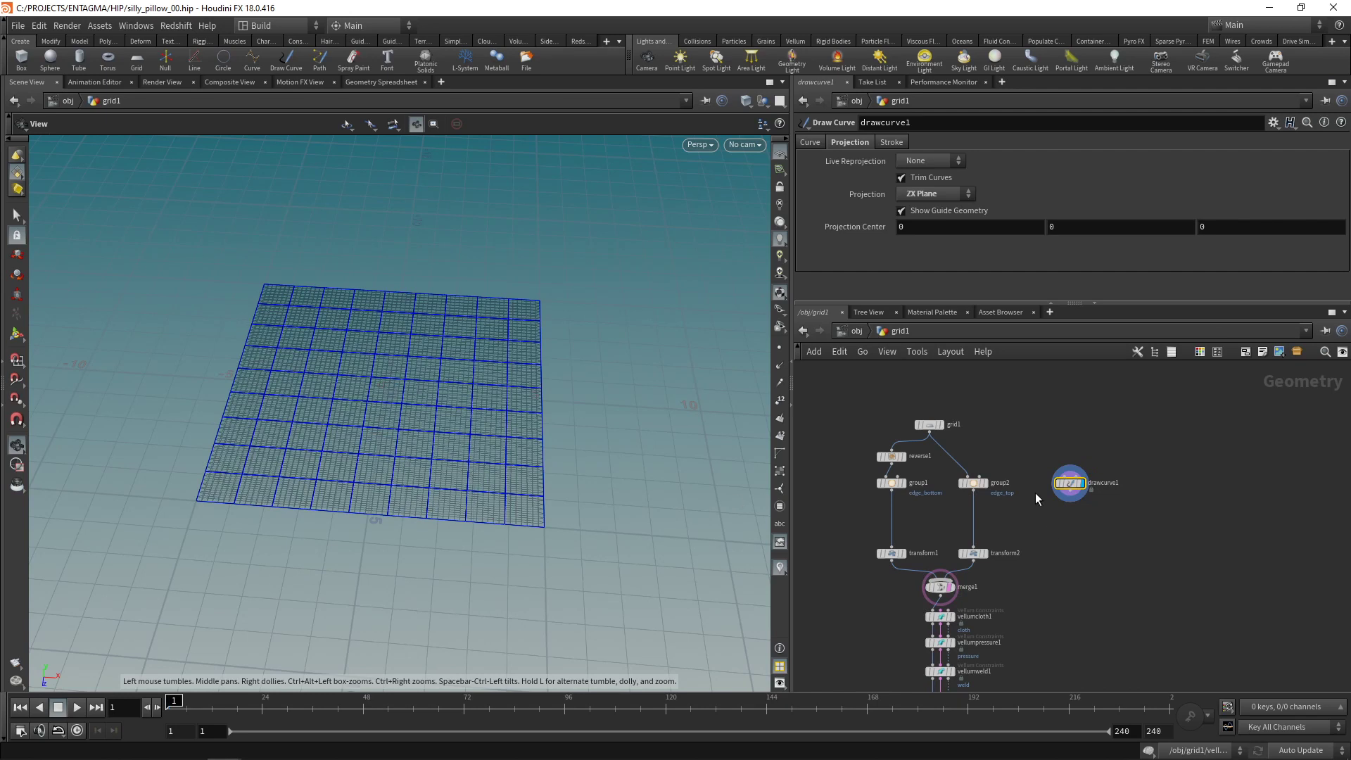
Step: From a near-top view, draw three winding freehand curves across the grid, extending past its edges, and show their points
click(17, 334)
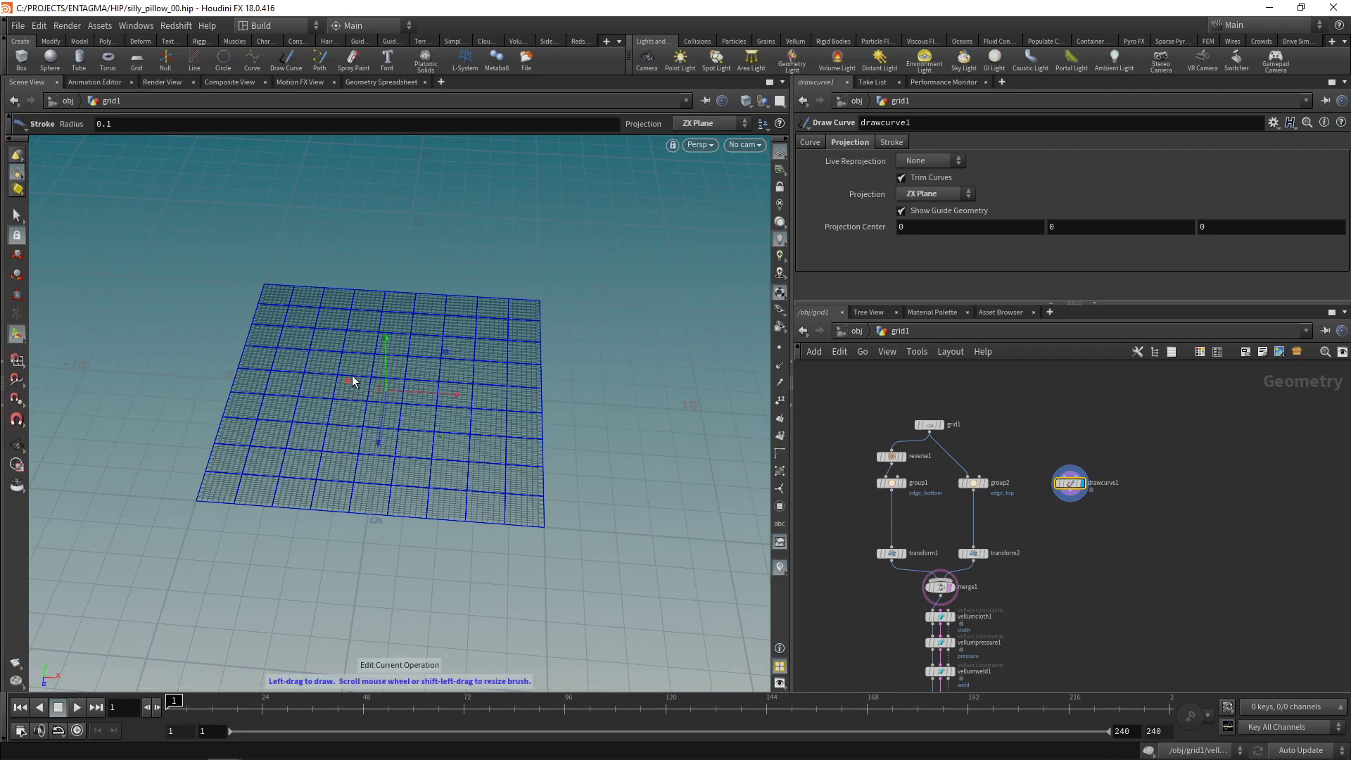
mouse_move(354, 382)
alt+mouse_down()
mouse_move(377, 386)
mouse_move(437, 450)
alt+mouse_up()
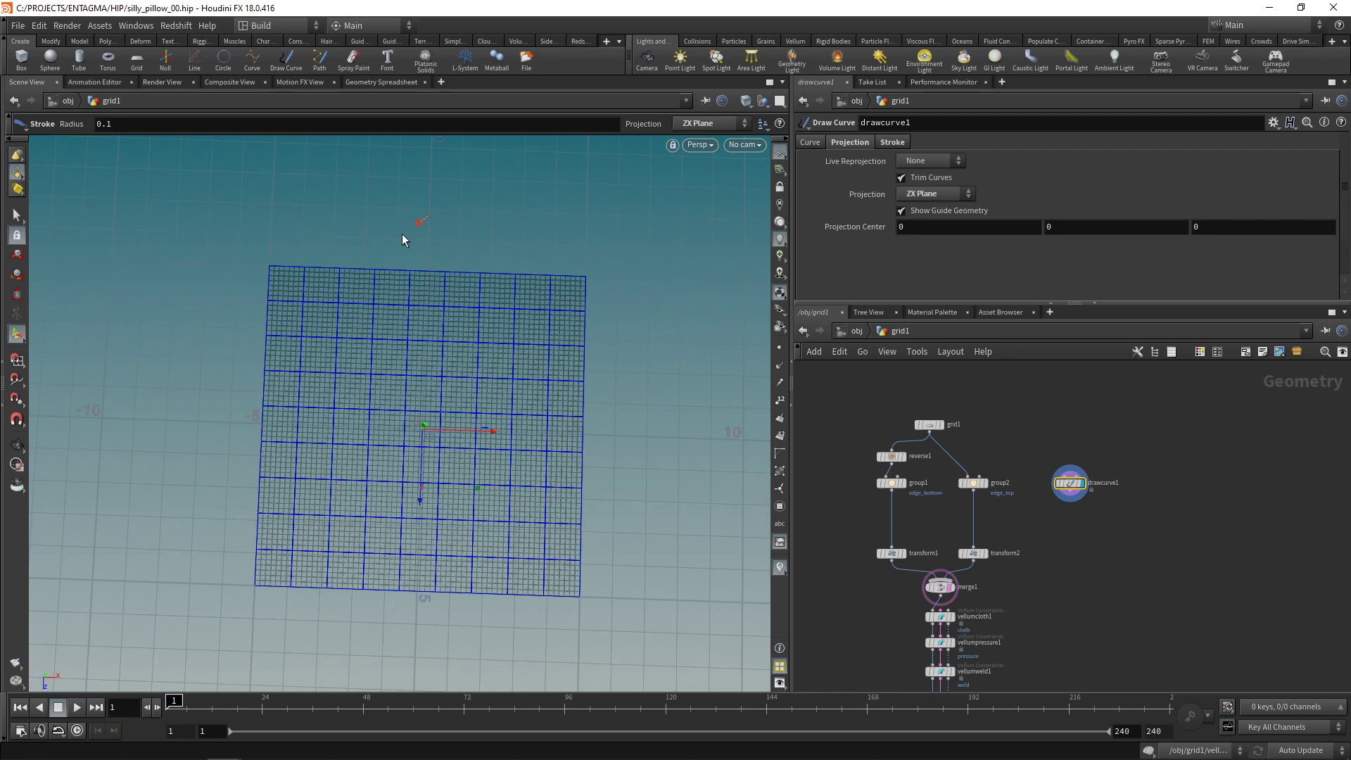
mouse_move(402, 233)
mouse_down()
mouse_move(384, 371)
mouse_move(476, 458)
mouse_move(462, 572)
mouse_up()
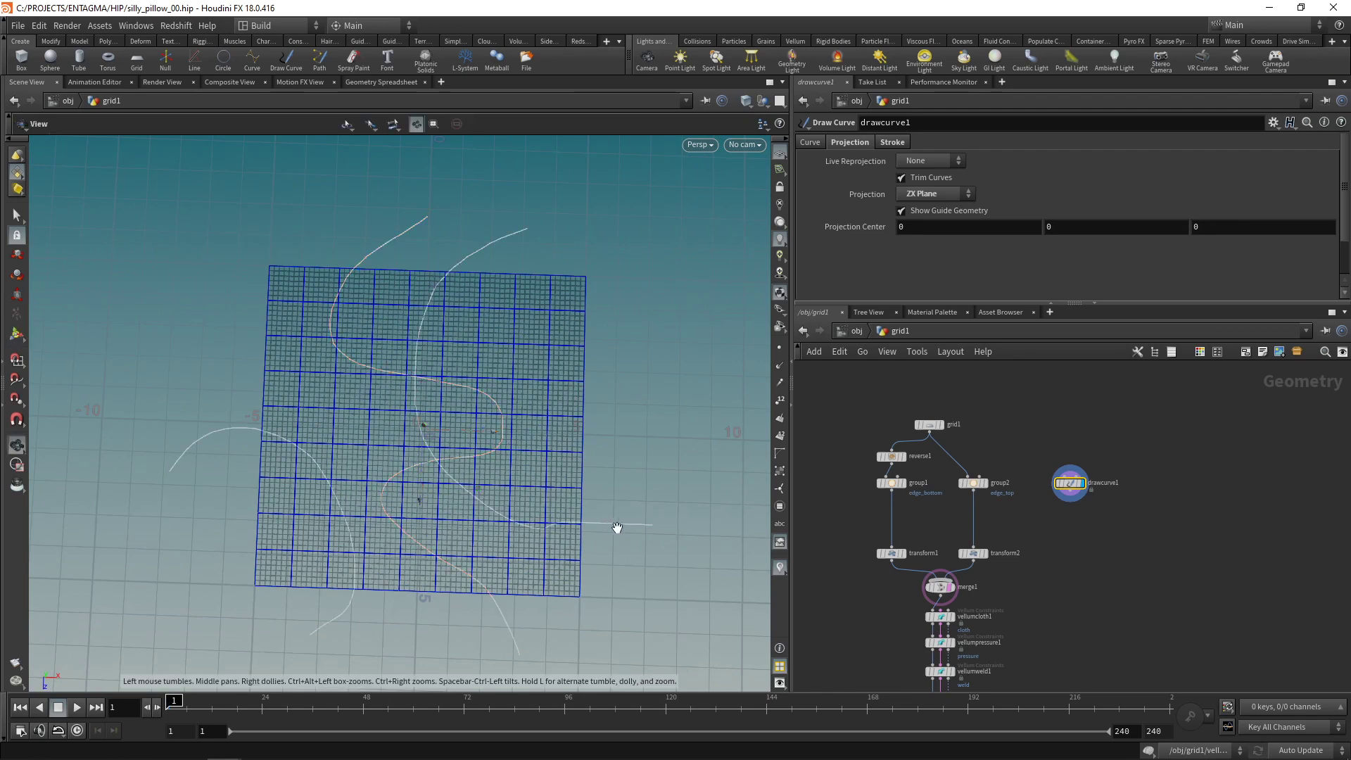
alt+middle_drag(617, 528, 607, 500)
click(779, 348)
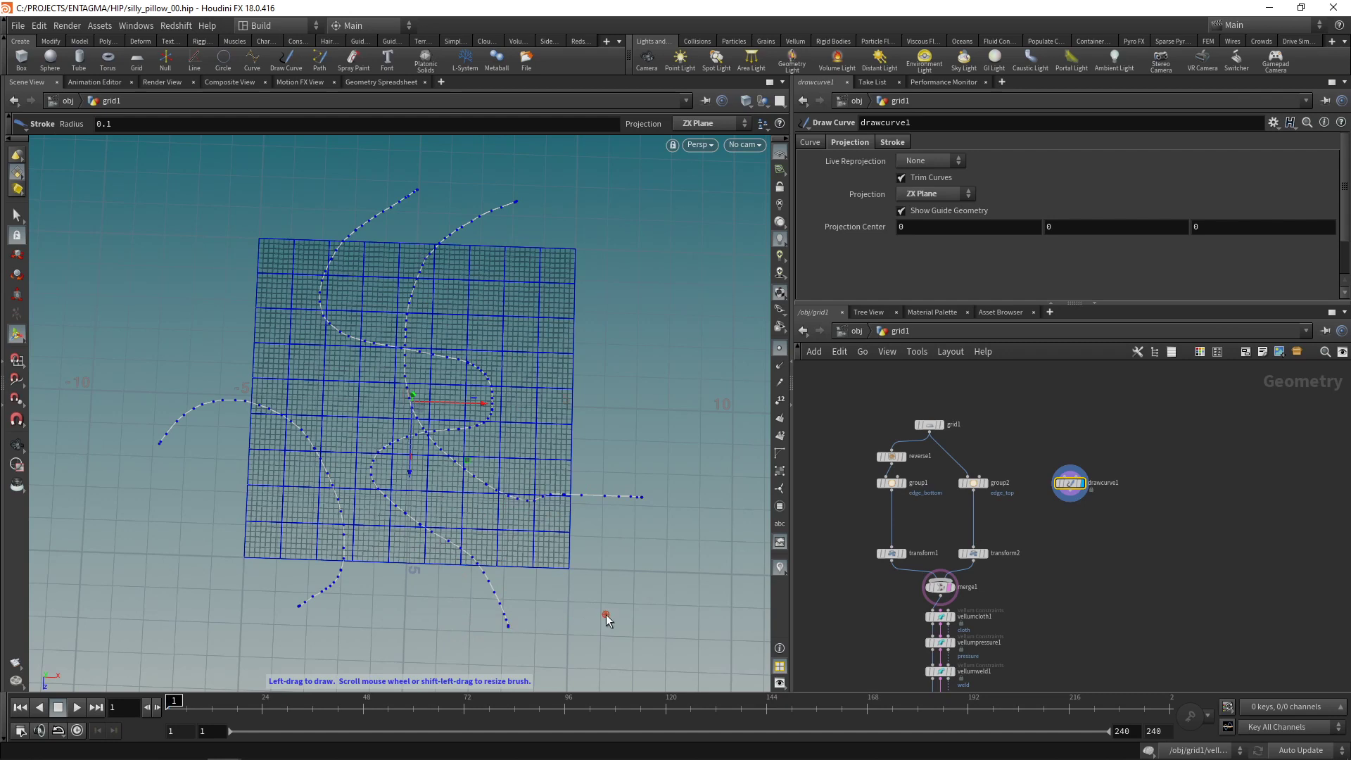
Step: Add and display a Wireframe node below drawcurve1, hide the point display and align both nodes beside the group nodes
scroll(1061, 536, up, 1)
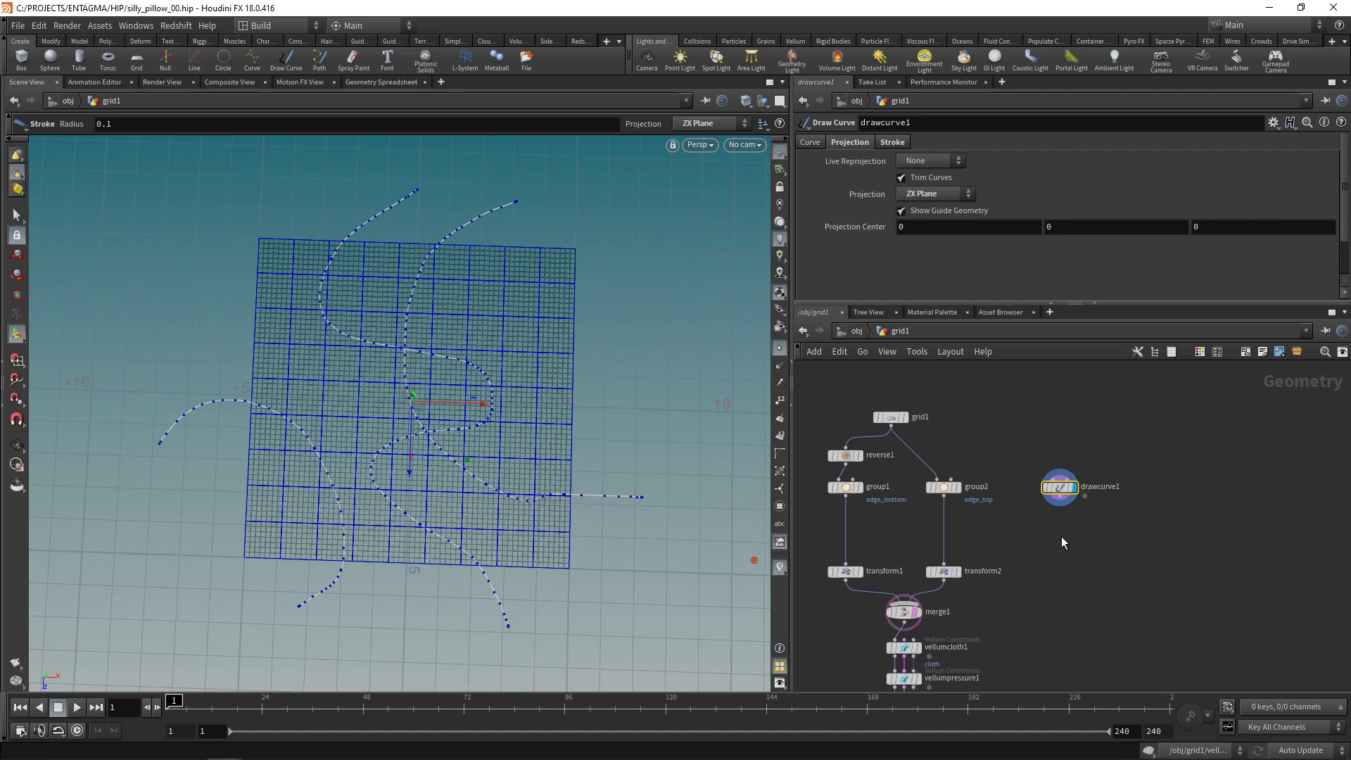
key(Tab)
text(wire)
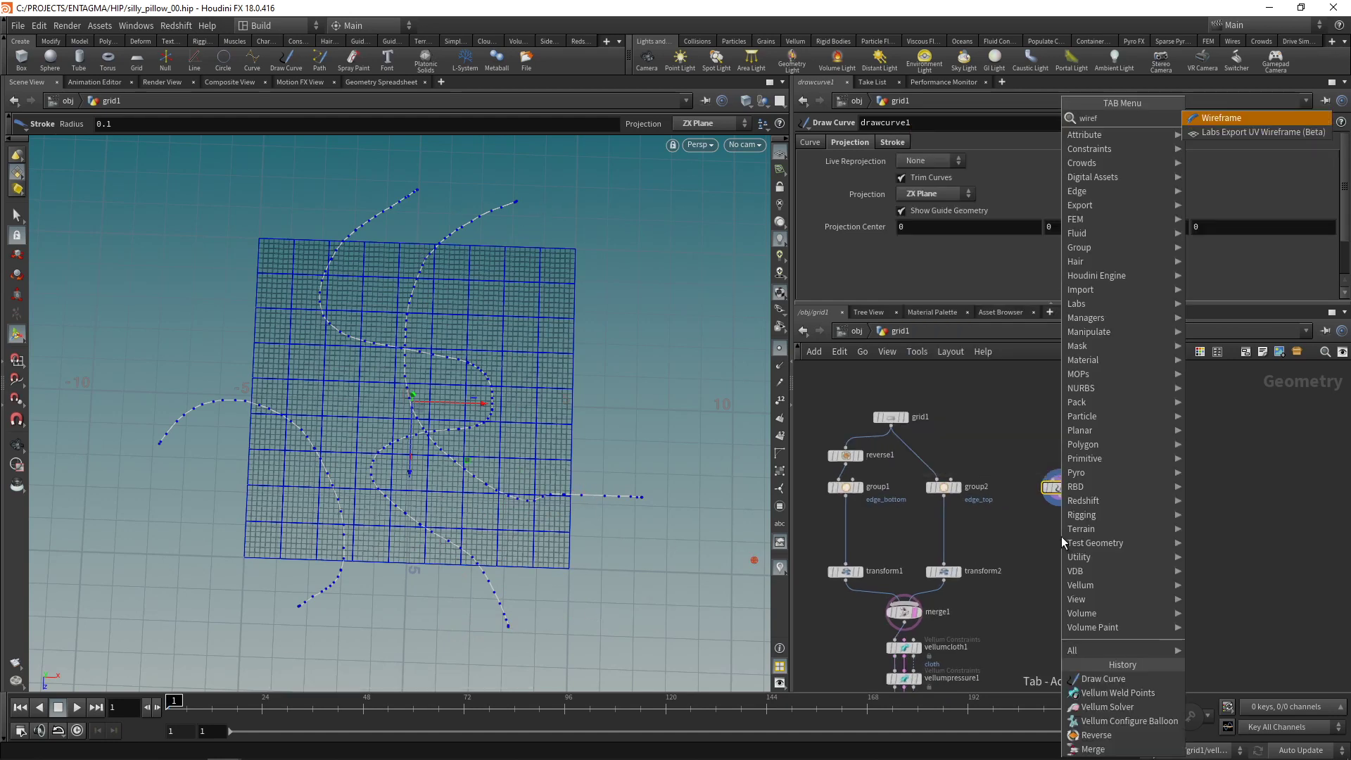
key(Return)
click(780, 349)
alt+drag(535, 439, 479, 380)
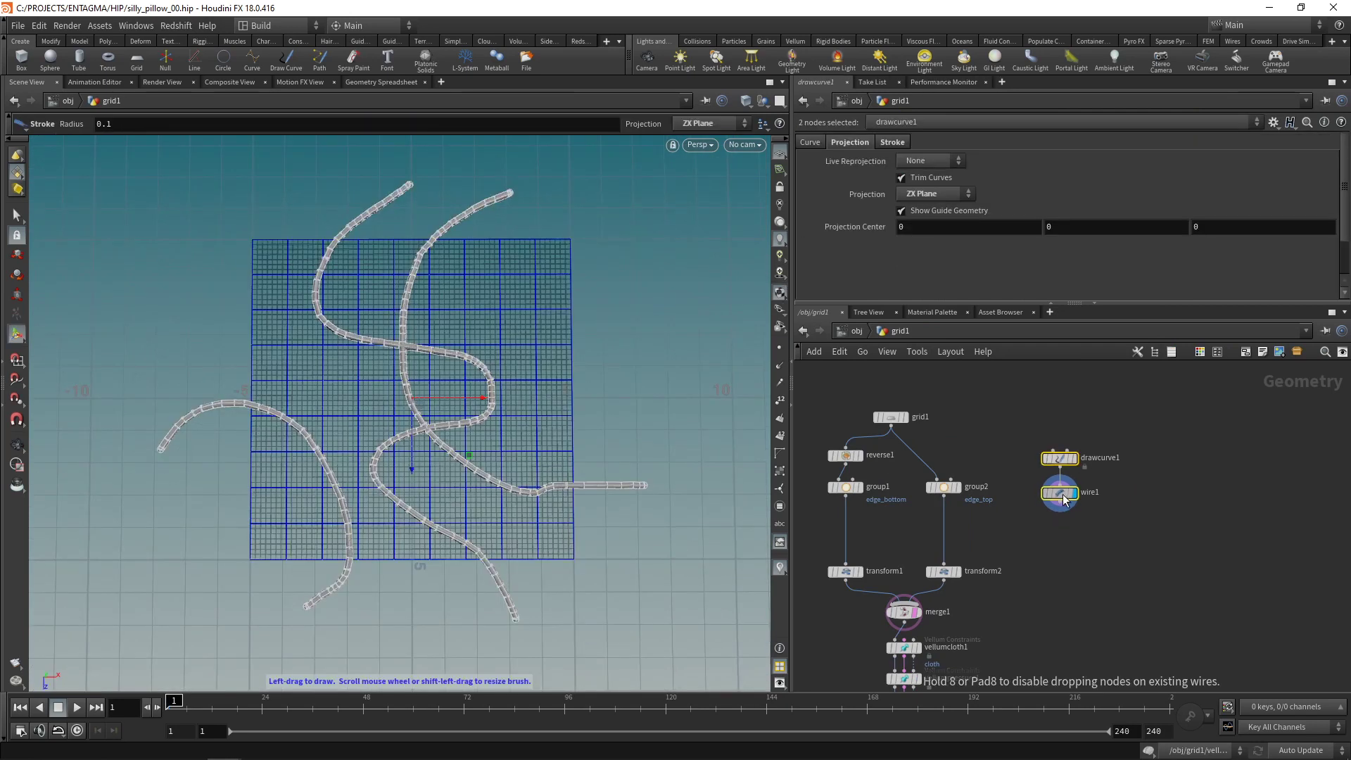
shift+drag(1064, 500, 1064, 494)
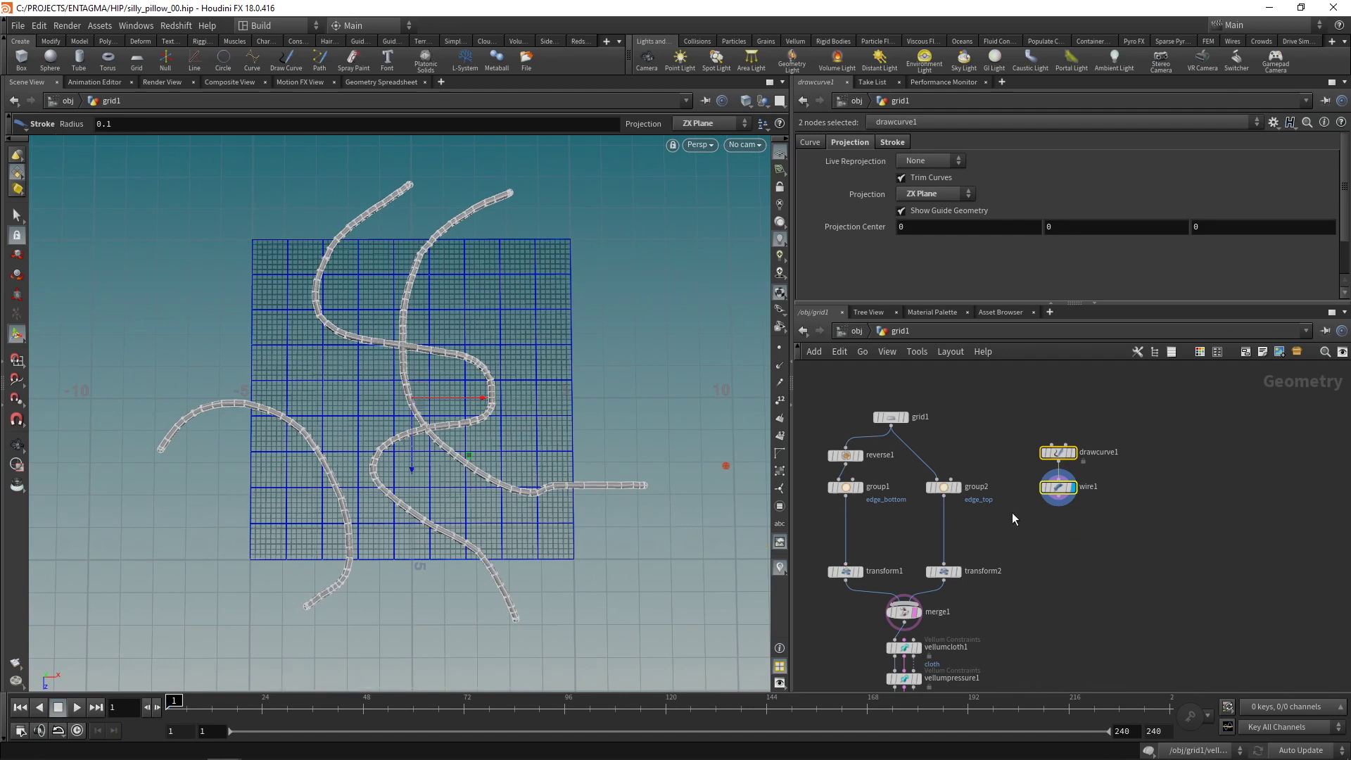
Step: Insert a Group node between group2 and transform2, connect wire1 to its second input and display it
key(Tab)
text(group)
key(Return)
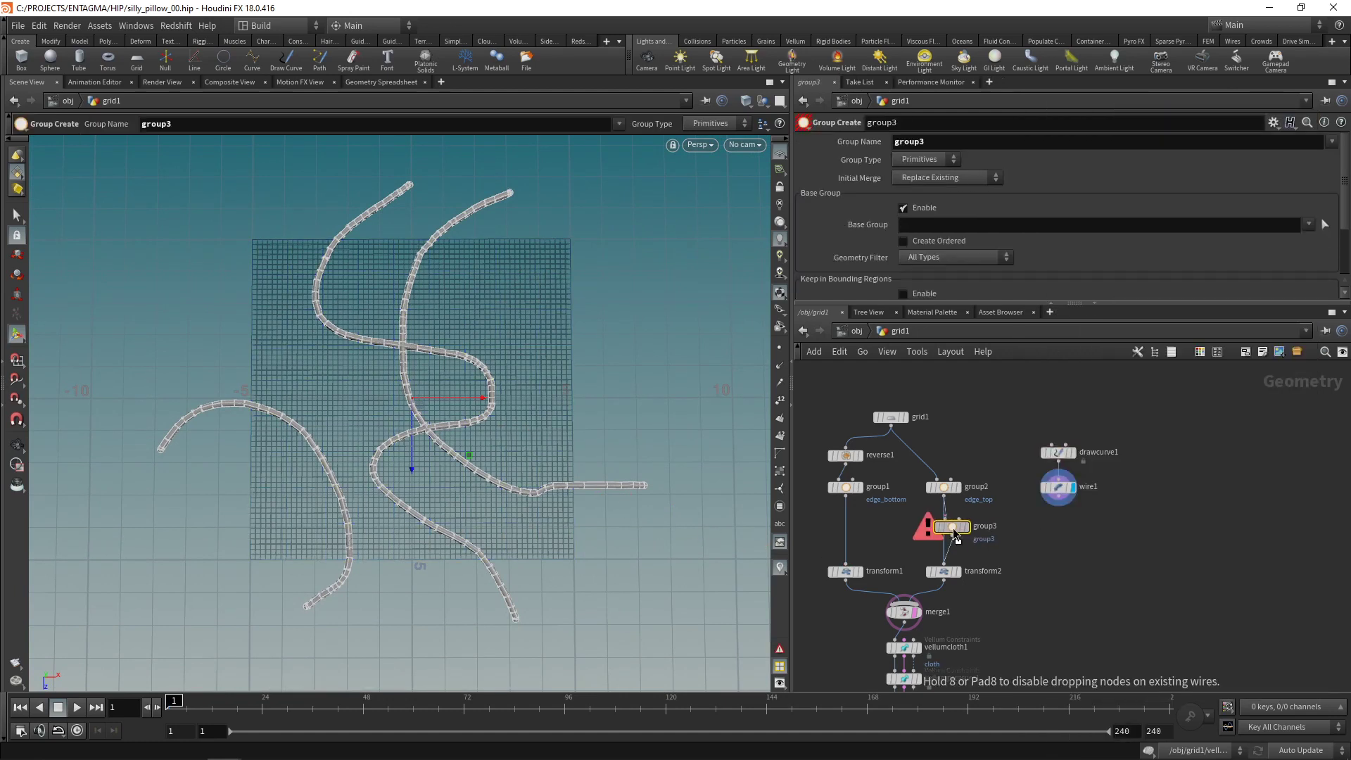
click(946, 531)
click(1057, 505)
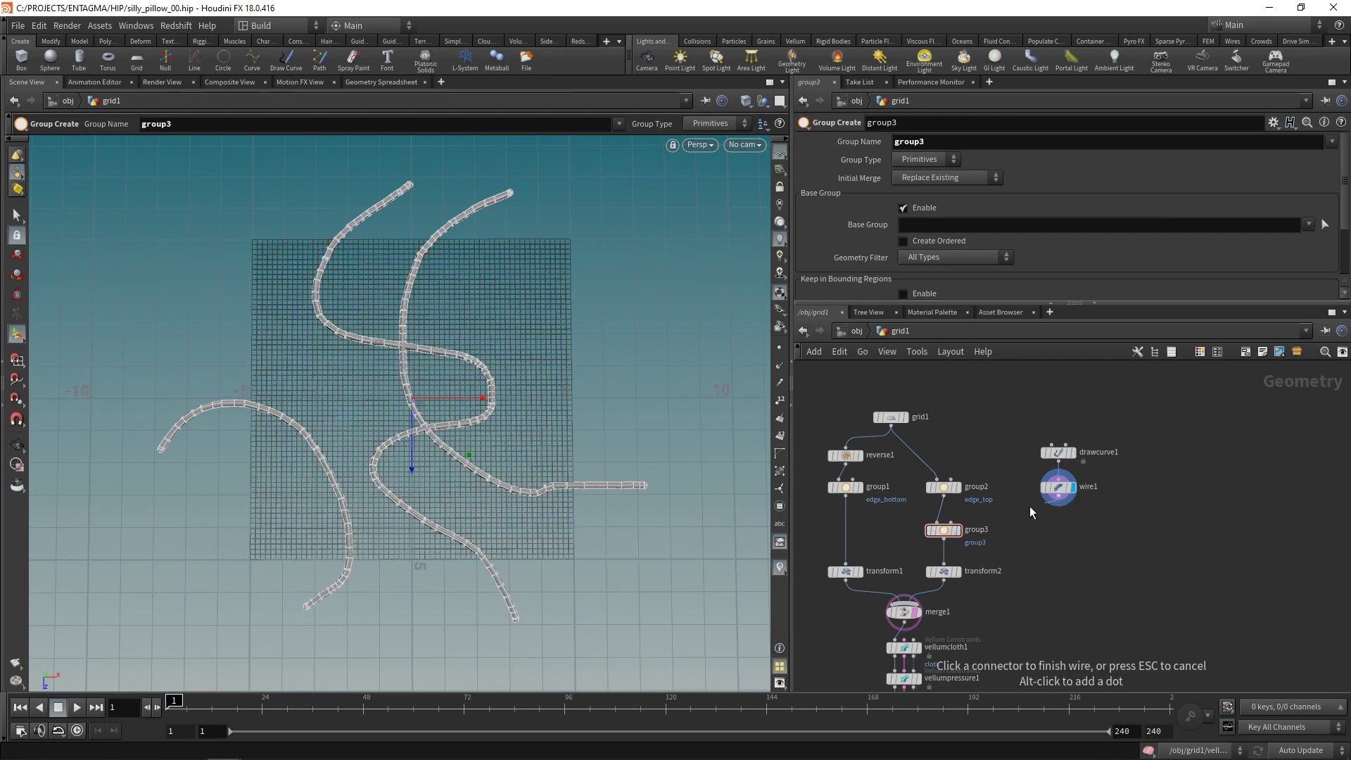
click(970, 520)
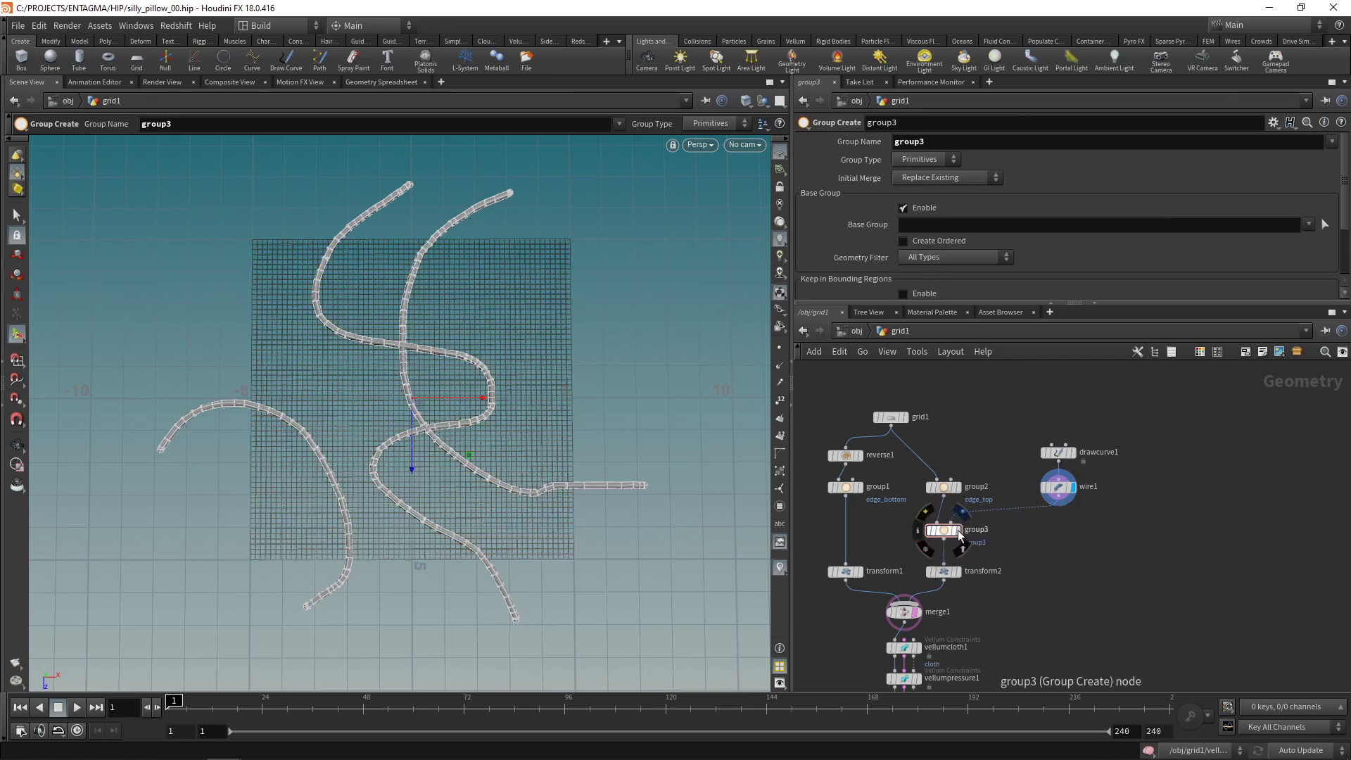
click(961, 533)
Step: Set group3 to a Points group named stitch_top and disable its Base Group
click(925, 159)
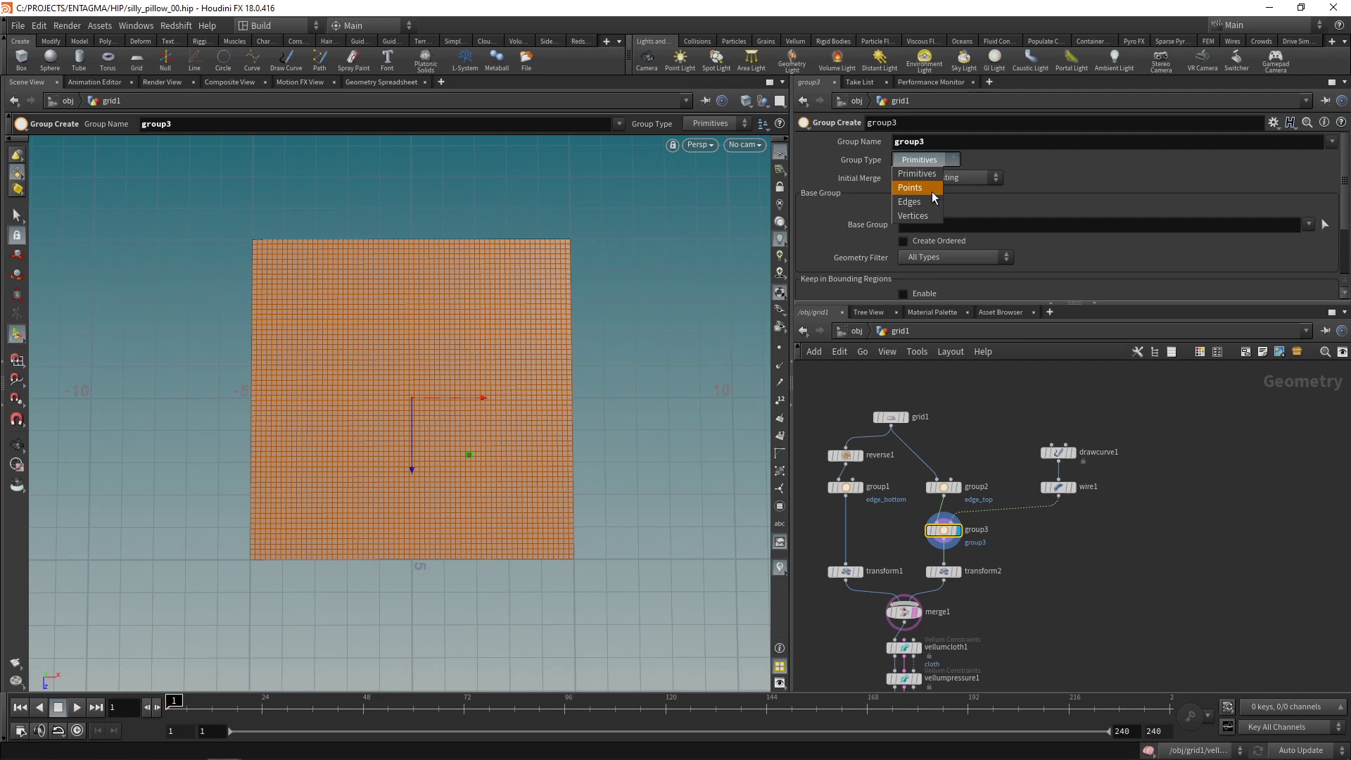
click(915, 175)
click(939, 142)
text(stit)
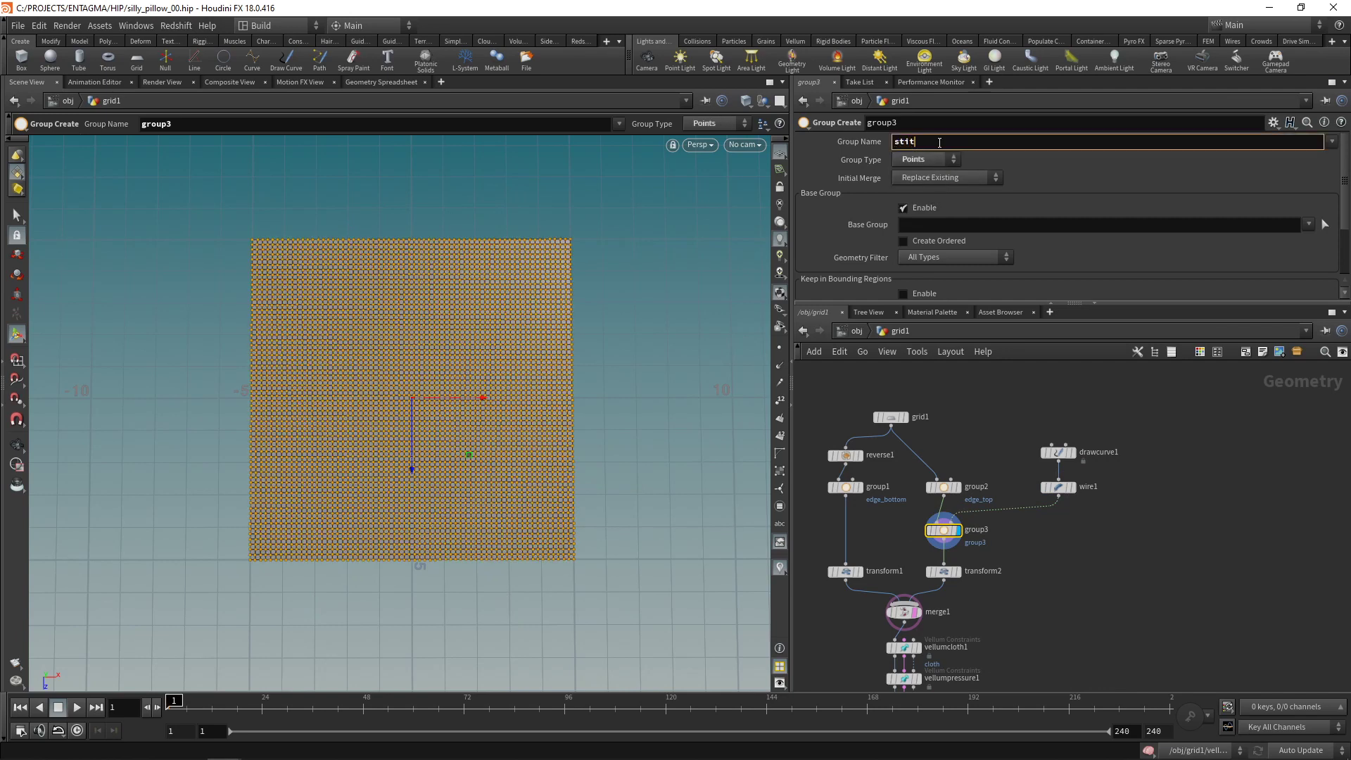
text(ch_top)
click(903, 208)
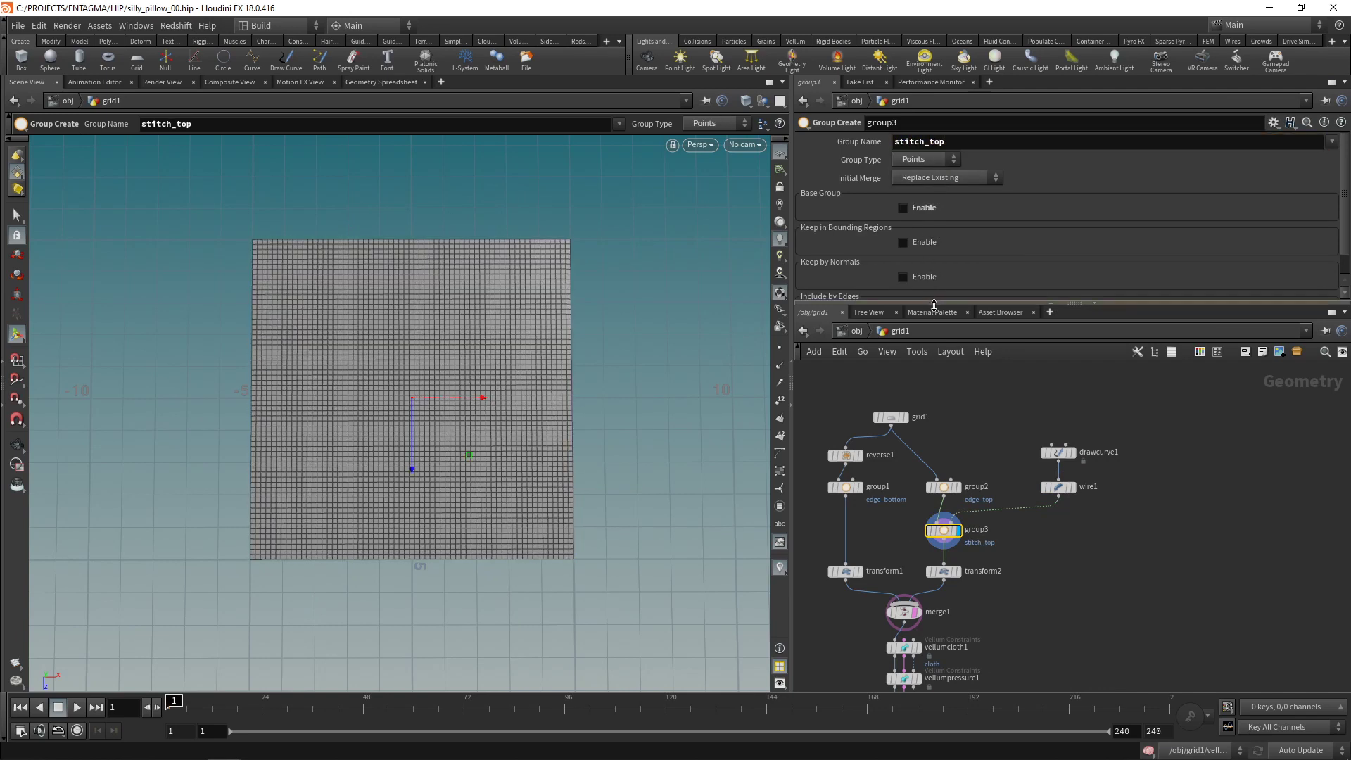
Step: Enable Keep in Bounding Regions on group3 with Bounding Type set to Bounding Object (points or vertices only)
drag(936, 303, 936, 399)
click(902, 242)
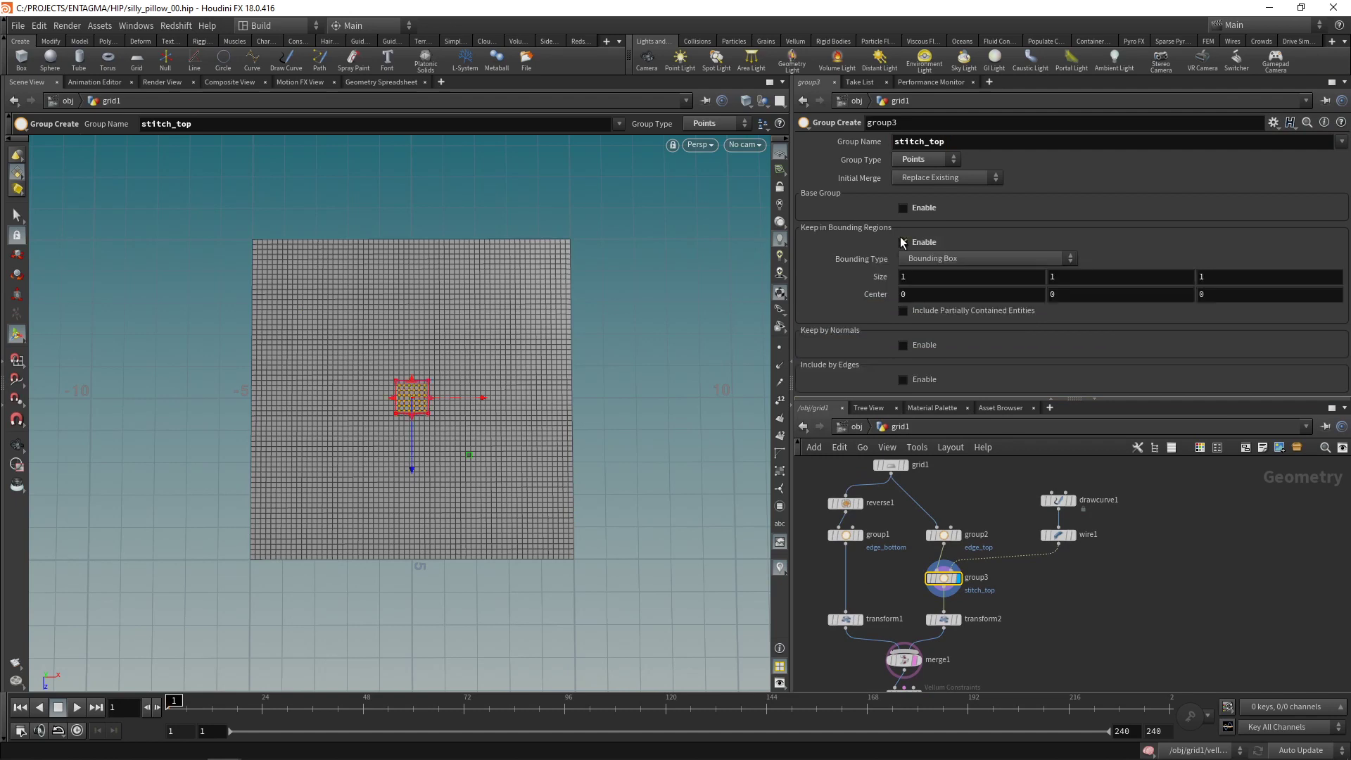
click(934, 259)
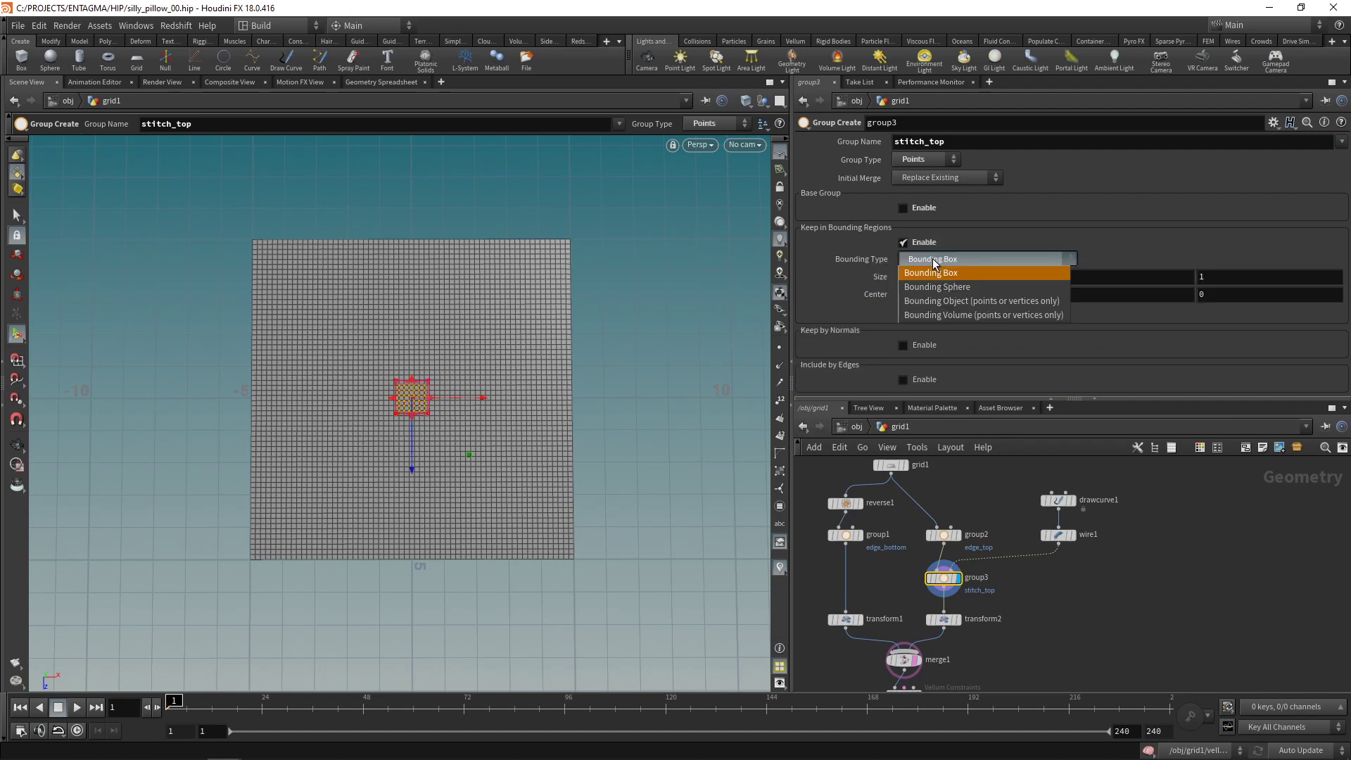
click(946, 297)
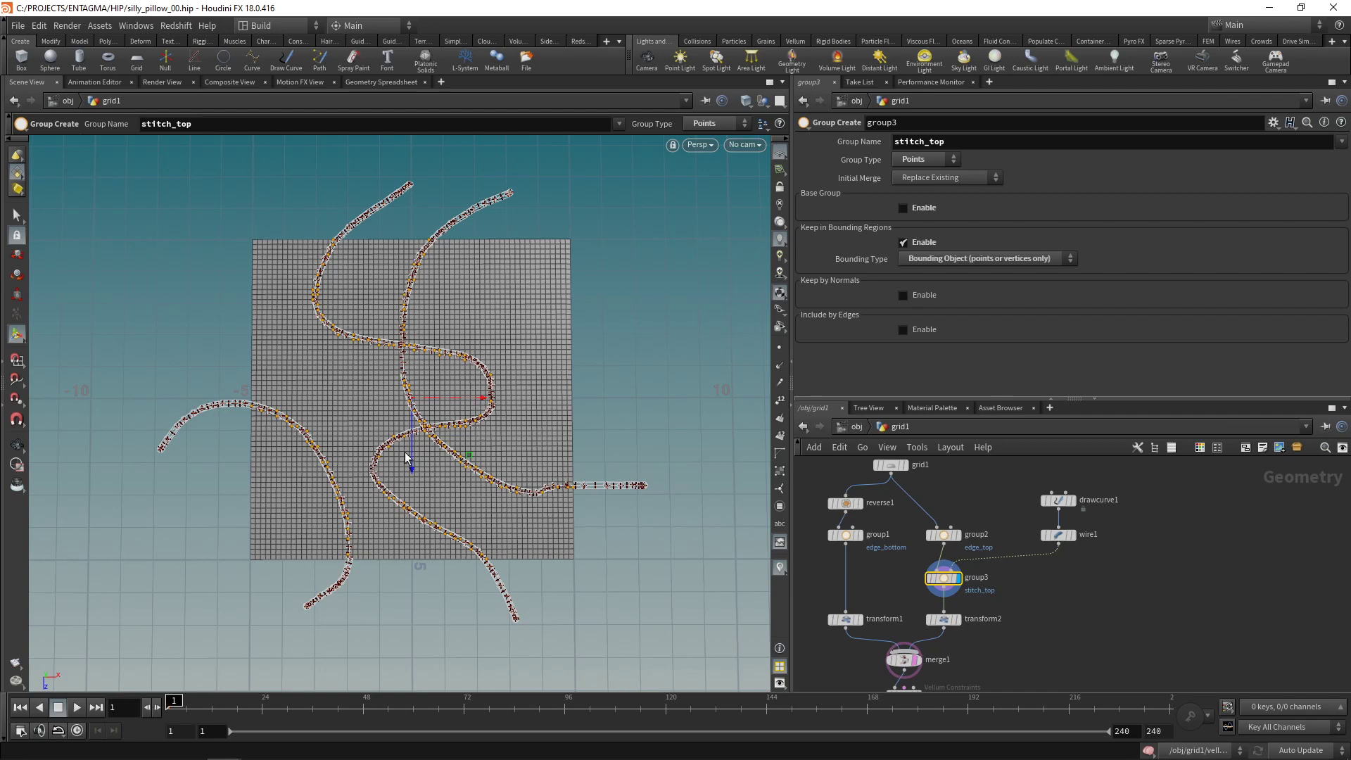
Step: Set wire1's Wire Radius to 0.15 to widen the stitch selection
click(1057, 535)
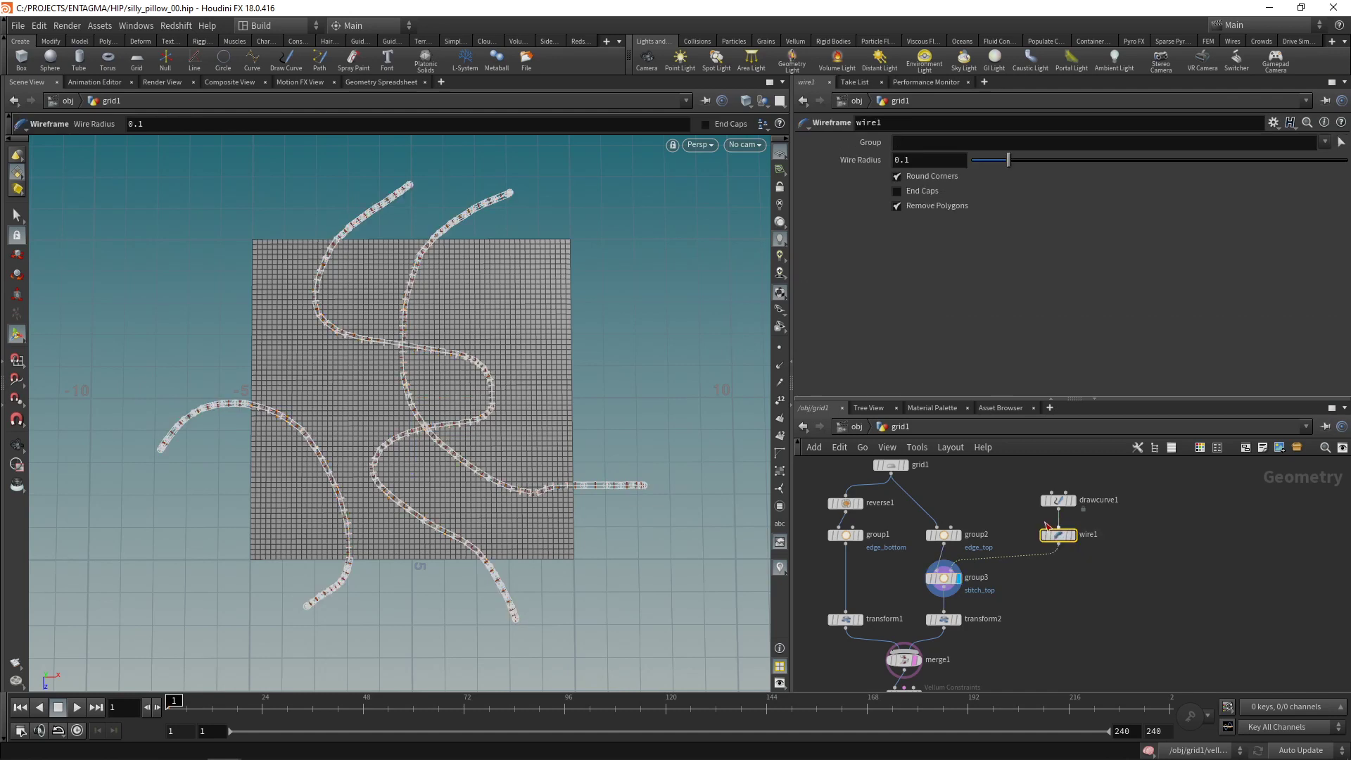
click(916, 160)
text(5)
key(Return)
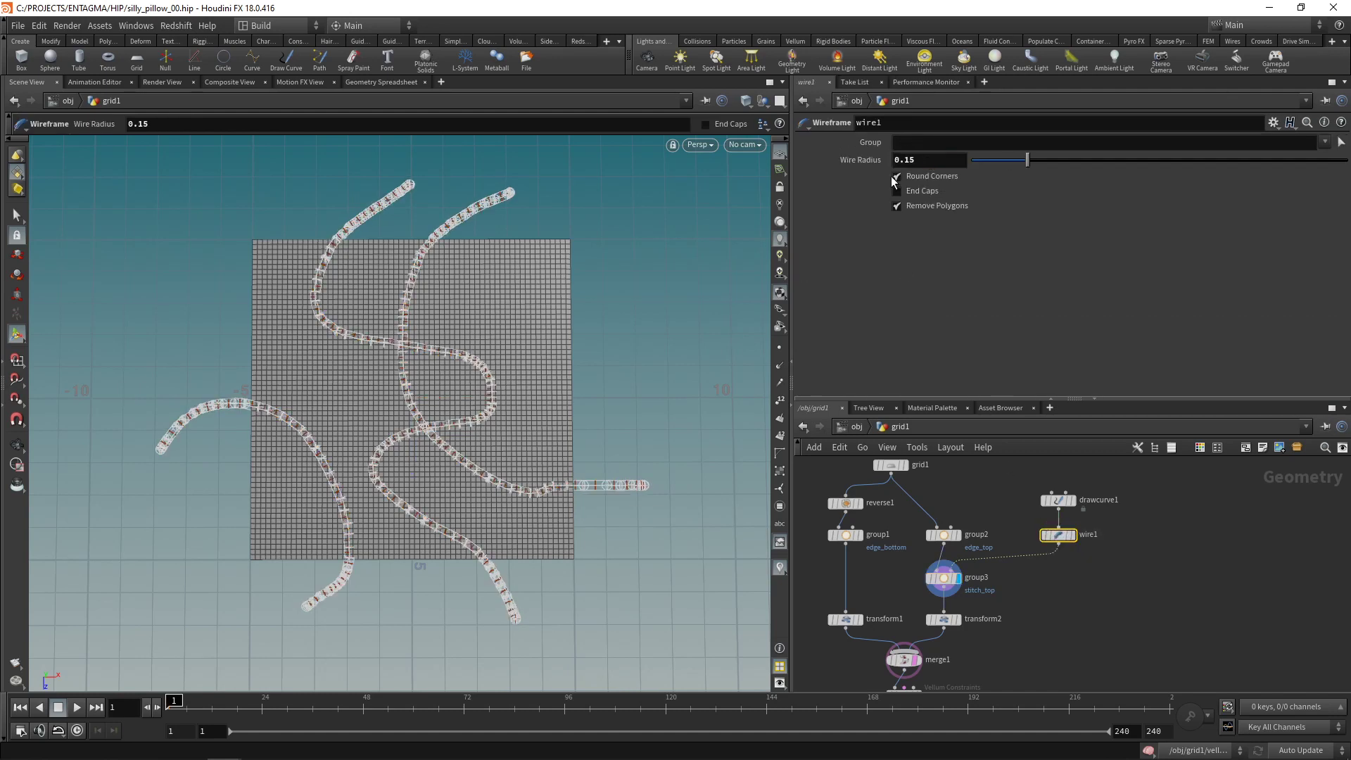
click(1124, 628)
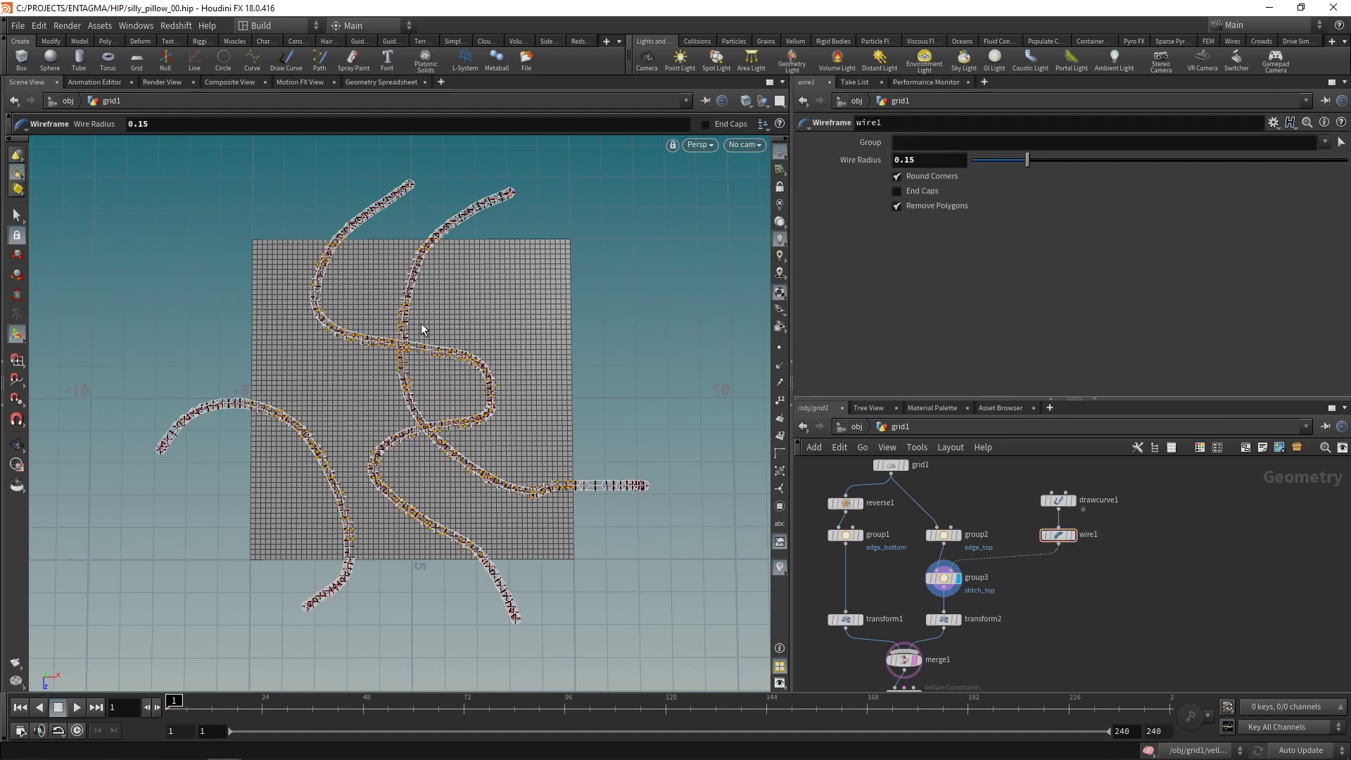
Step: Duplicate group3 and insert the copy between group1 and transform1, with wire1 as its bounding object, and display it
middle_drag(912, 581, 929, 554)
click(951, 552)
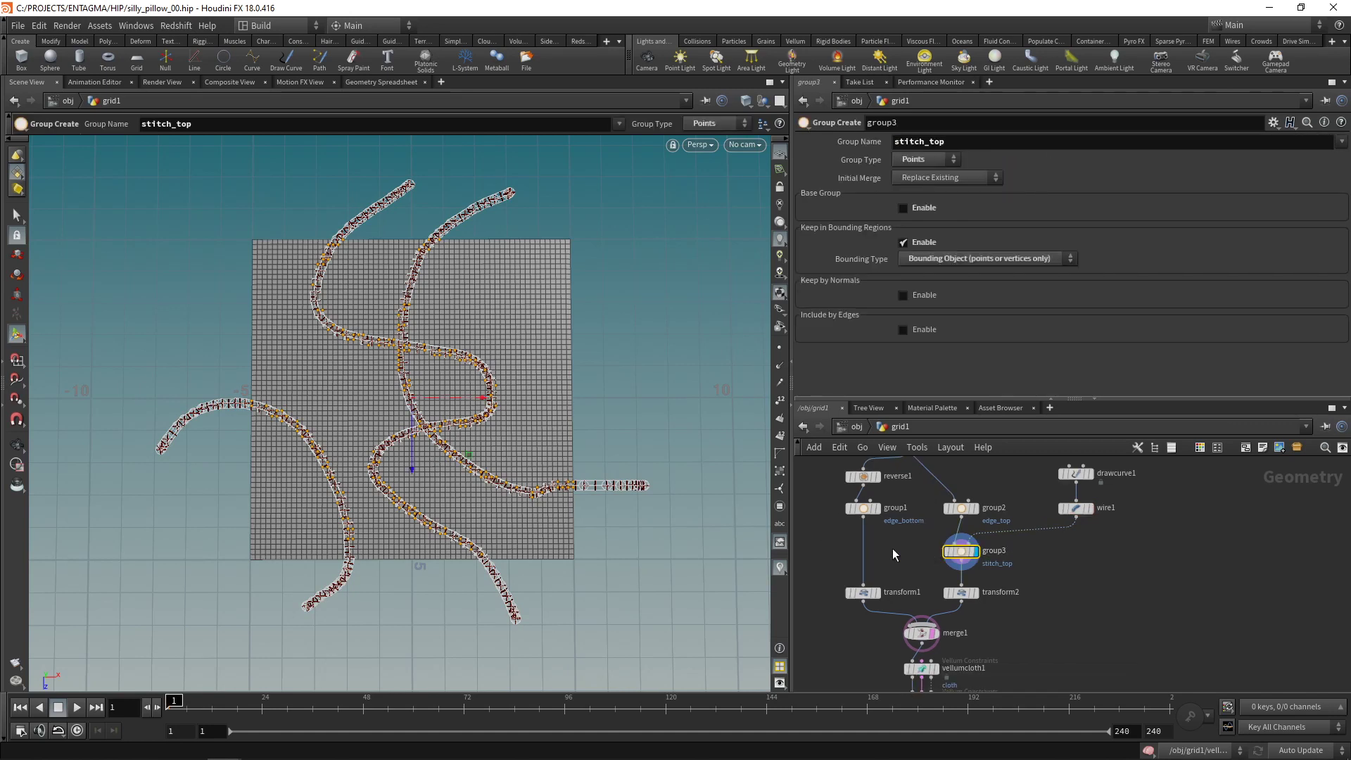
key(ctrl+c)
key(ctrl+v)
click(853, 559)
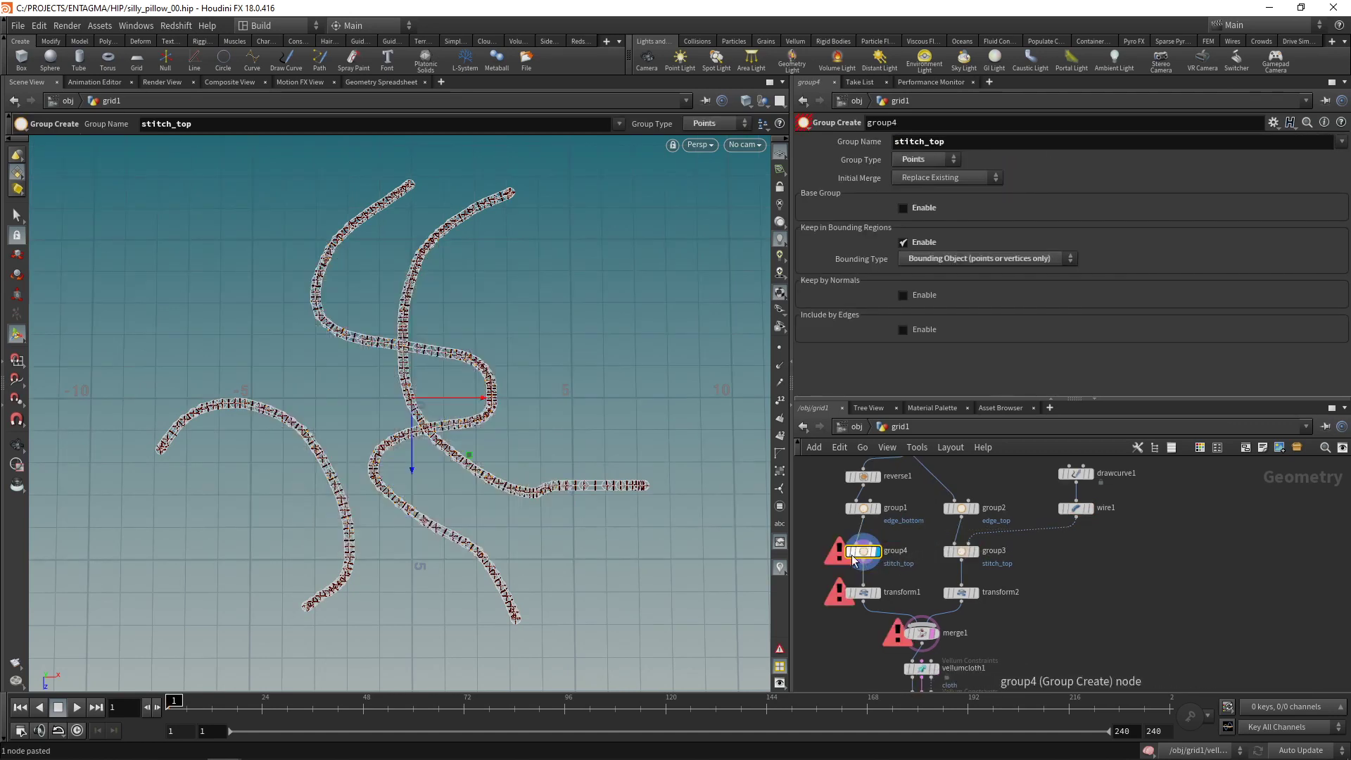
Step: Rename the copied node's group to stitch_bottom and save the scene
drag(935, 142, 1011, 155)
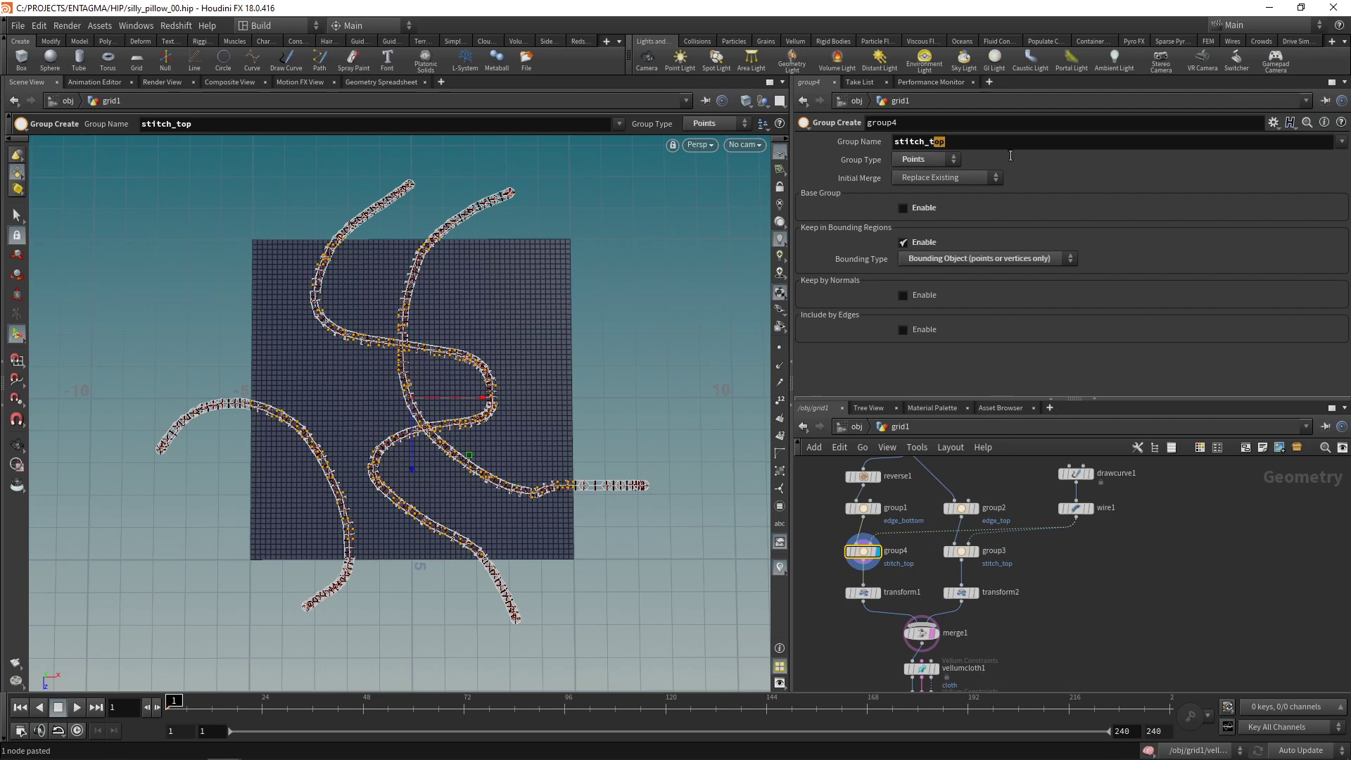
text(bottom)
key(Return)
key(ctrl+s)
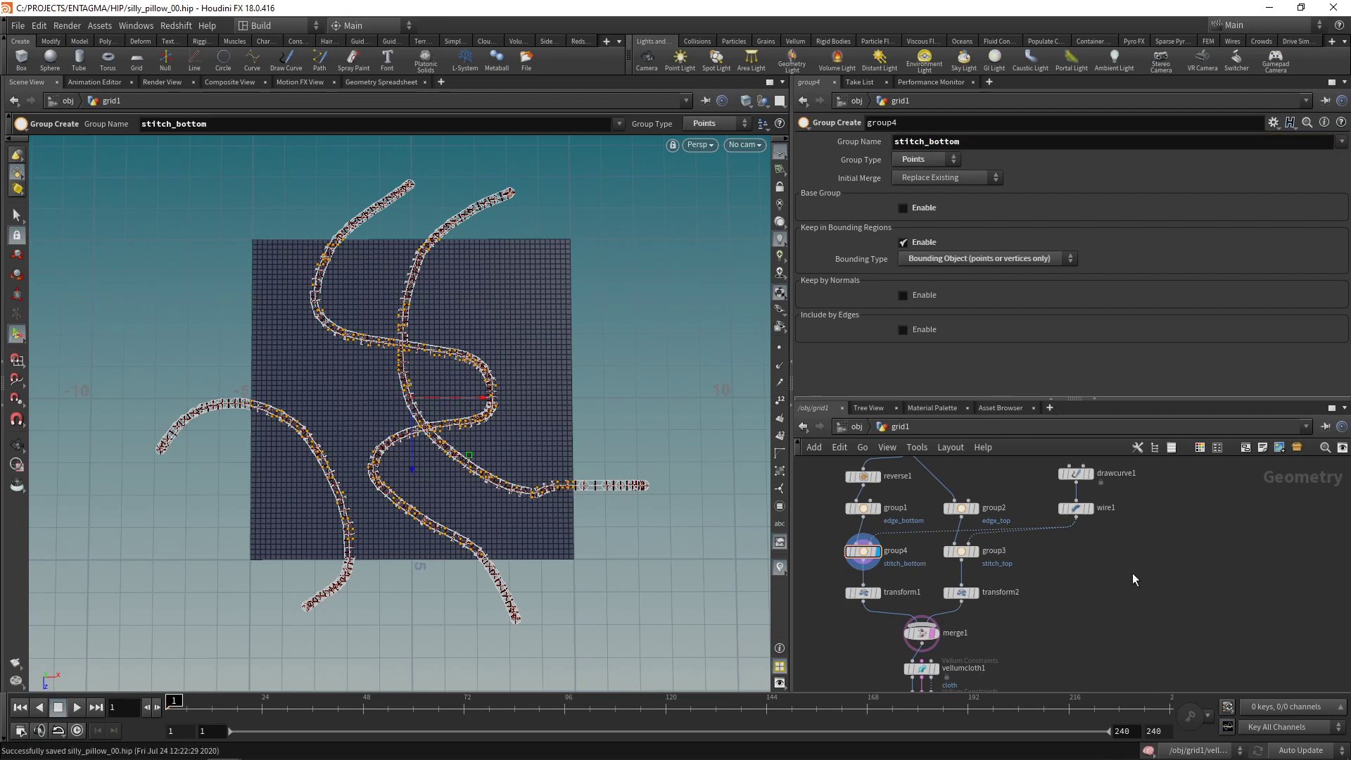
Step: In vellumweld1, add stitch_top to the Group and stitch_bottom to the Target Group alongside the existing edge groups
click(1026, 495)
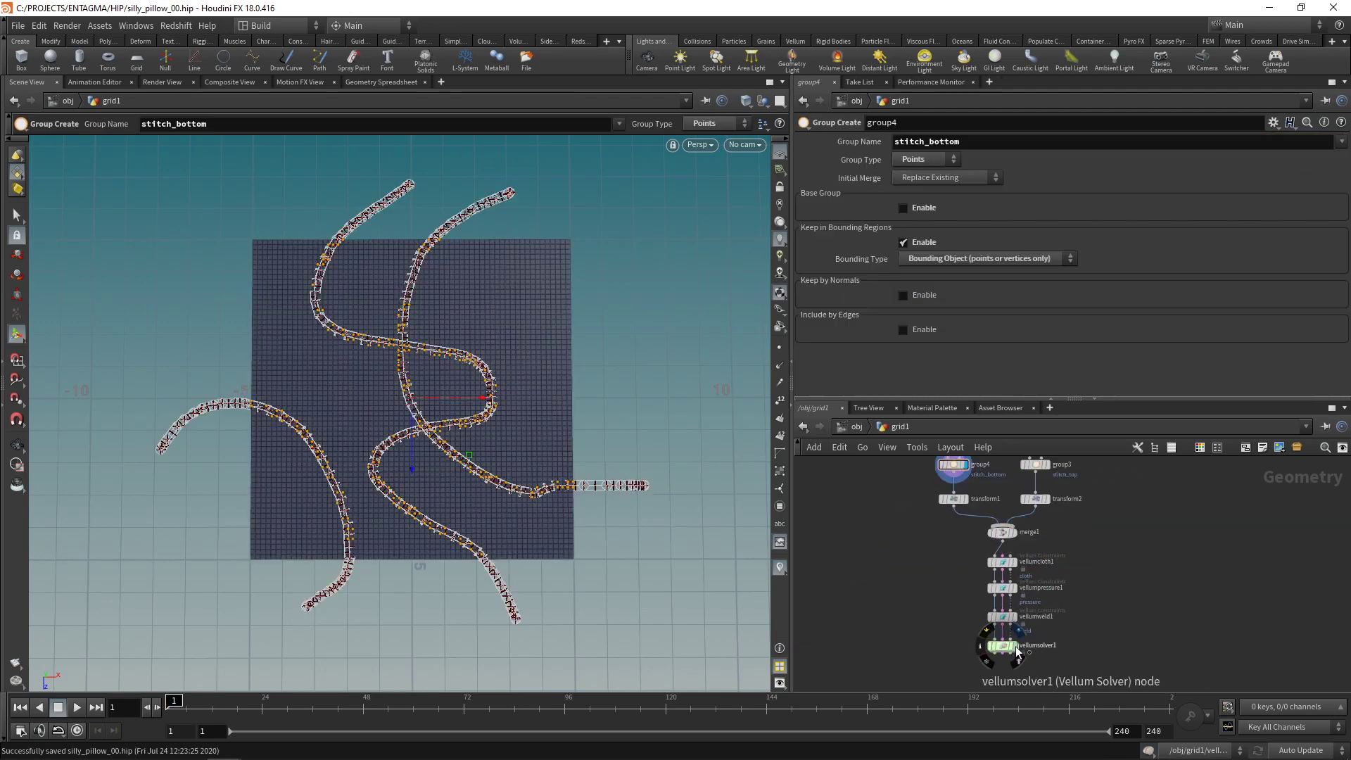
drag(948, 611, 1018, 627)
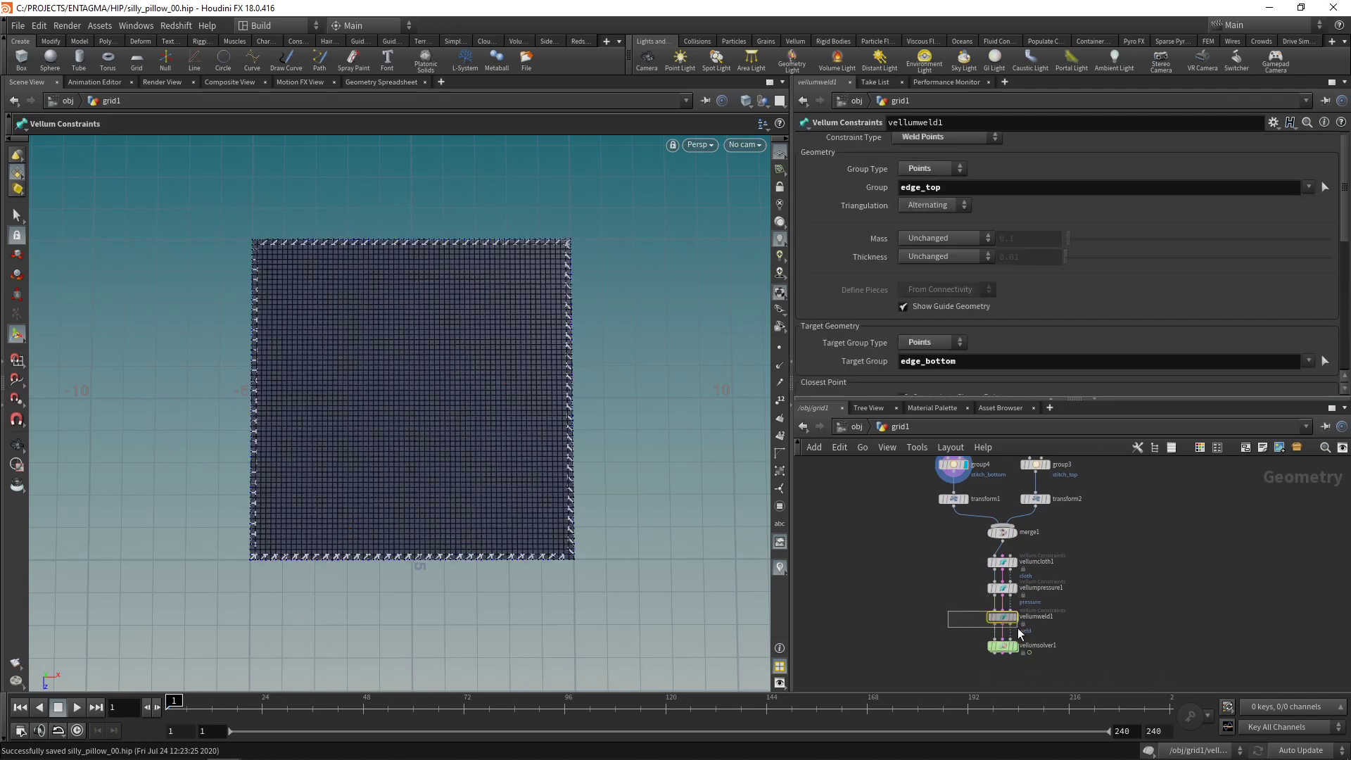
click(1309, 188)
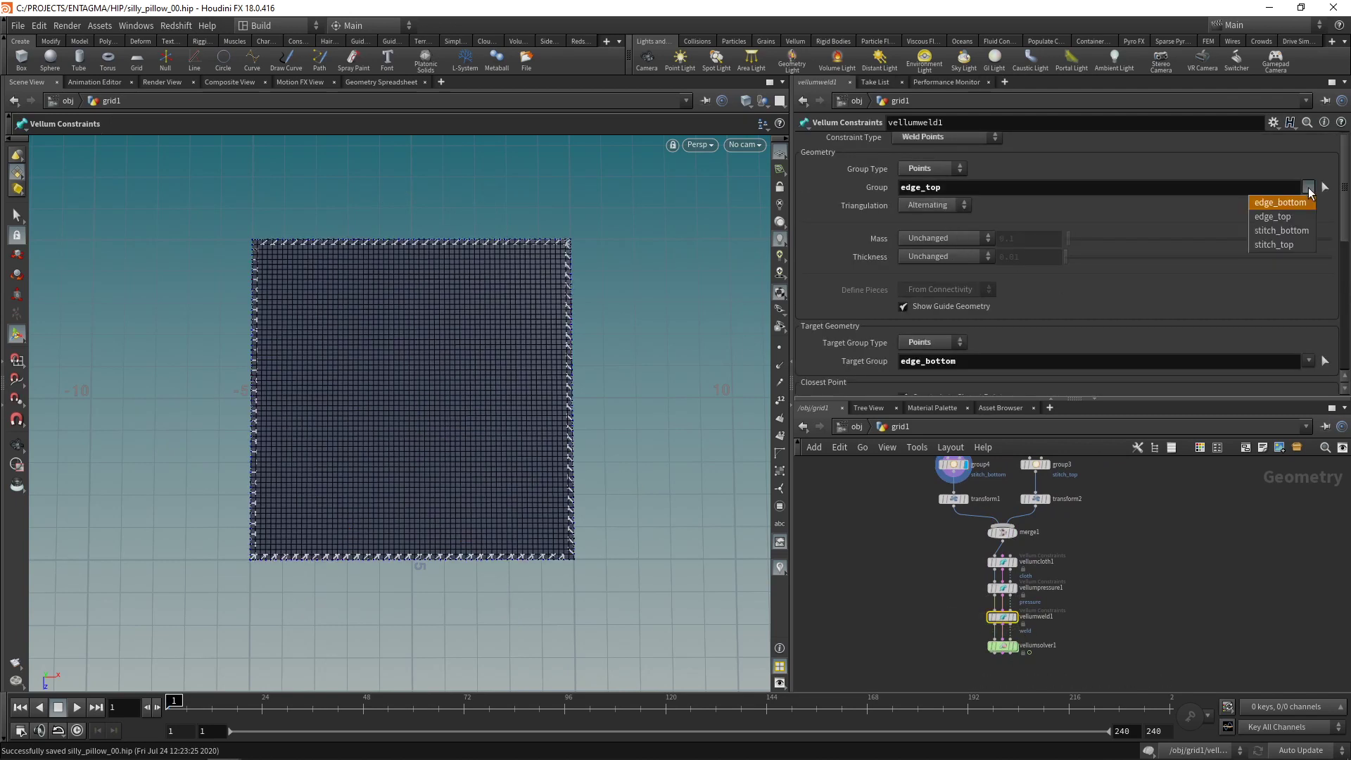
click(1288, 231)
click(1309, 361)
click(1294, 405)
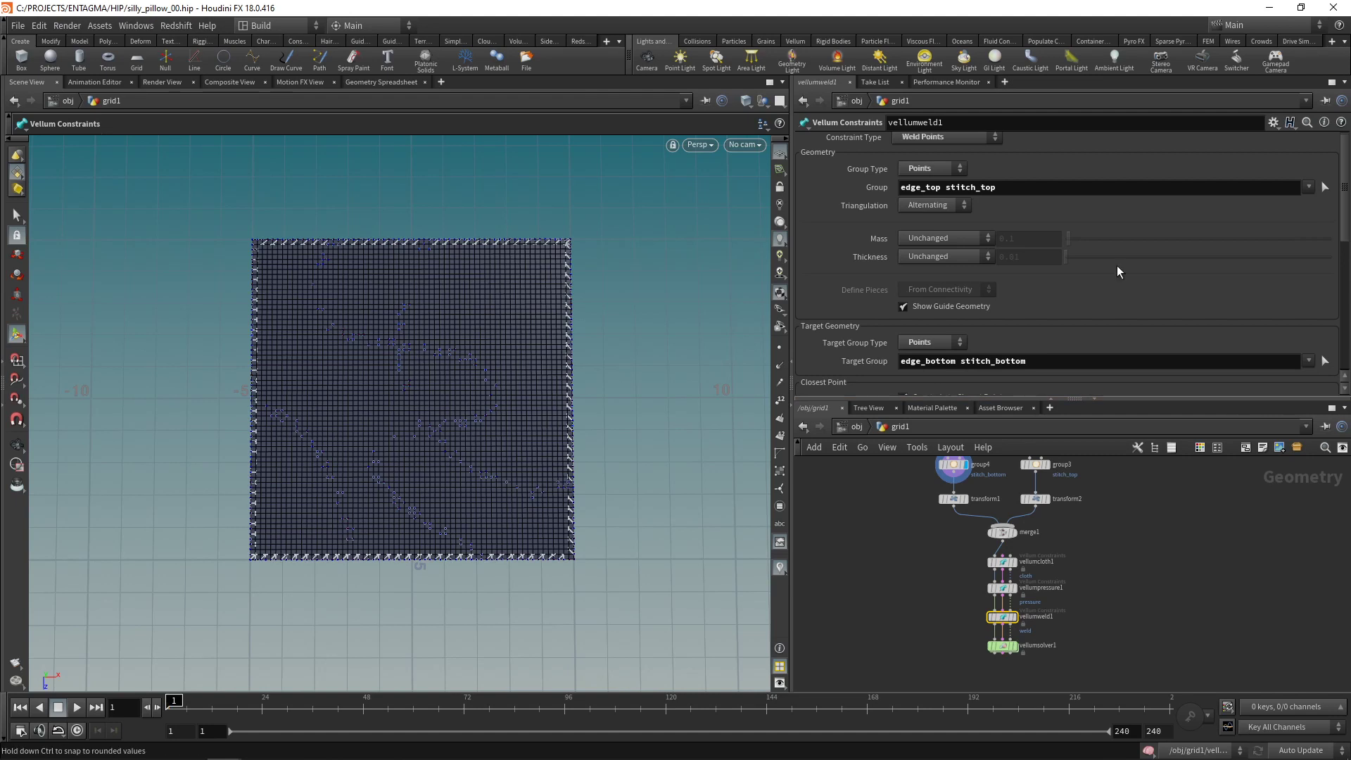
Step: Display the Vellum Solver, save the scene and play the simulation of the stitched pillow
click(1015, 646)
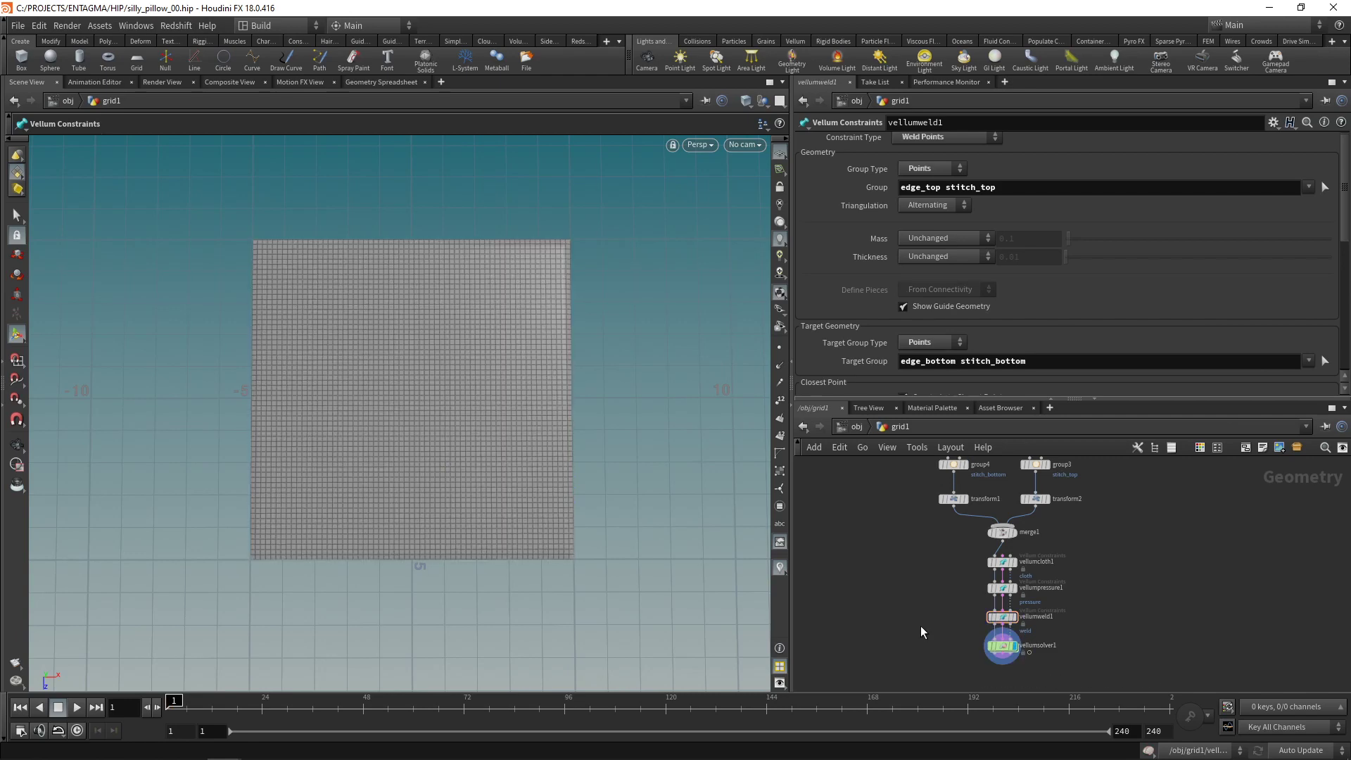
key(ctrl+s)
click(76, 707)
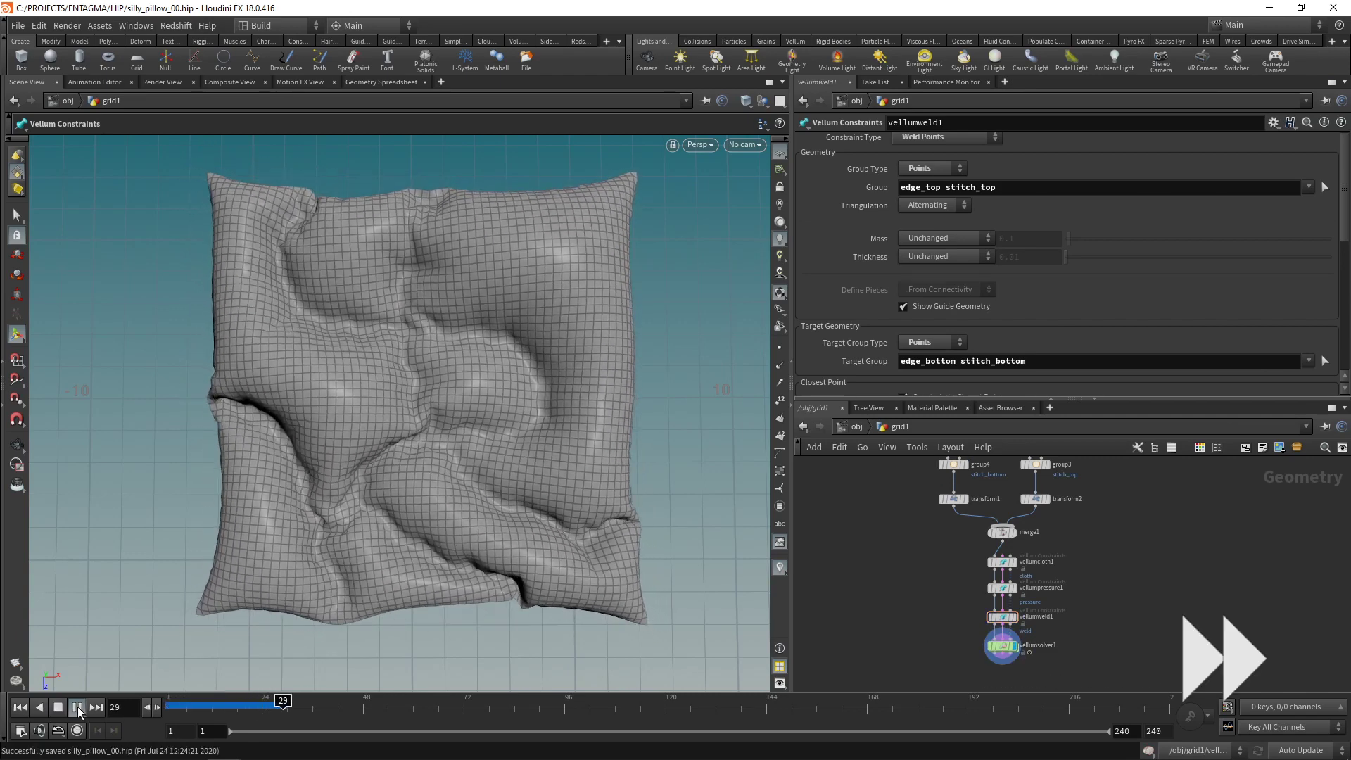
Step: Stop the simulation at frame 60 and examine the stitched pillow from a tilted angle
click(57, 707)
mouse_move(338, 563)
alt+mouse_down()
mouse_move(374, 492)
mouse_move(369, 364)
mouse_move(338, 368)
mouse_move(301, 552)
mouse_move(336, 560)
alt+mouse_up()
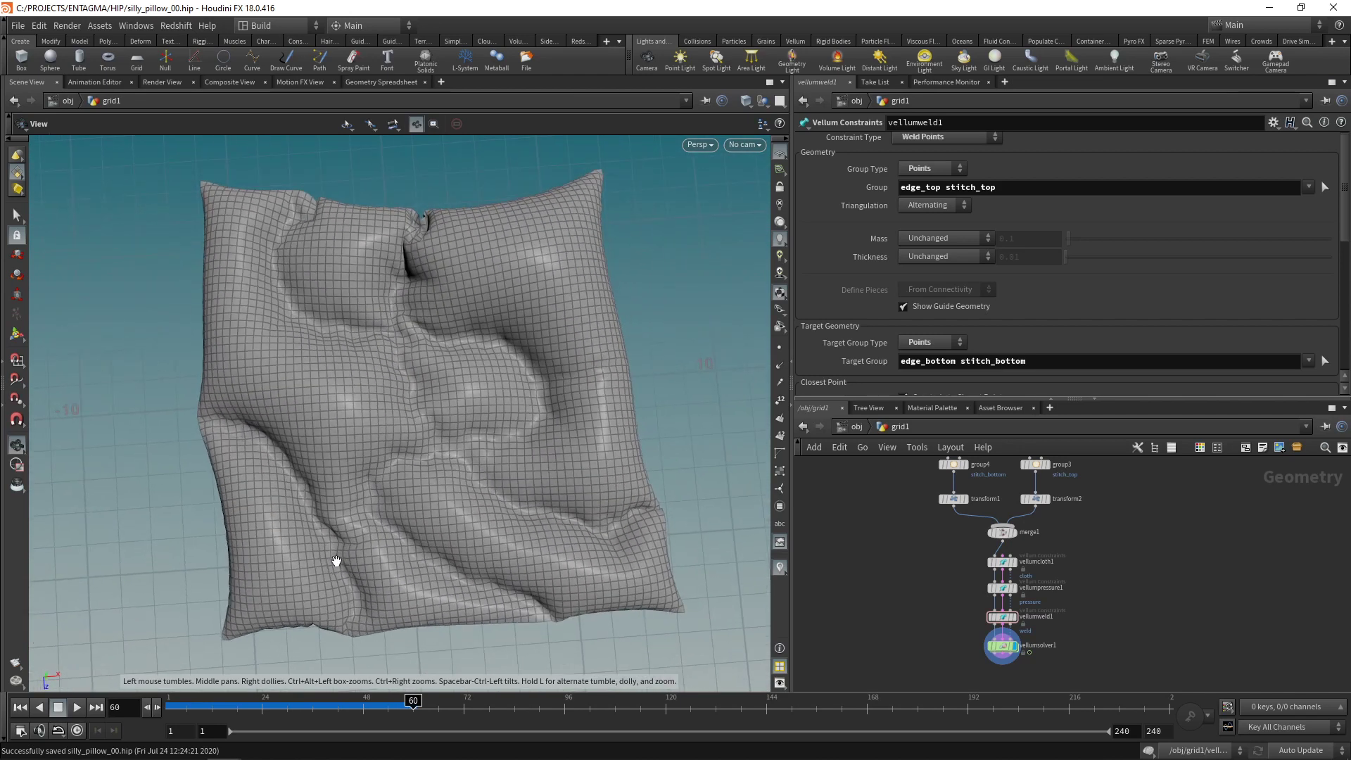
key(Return)
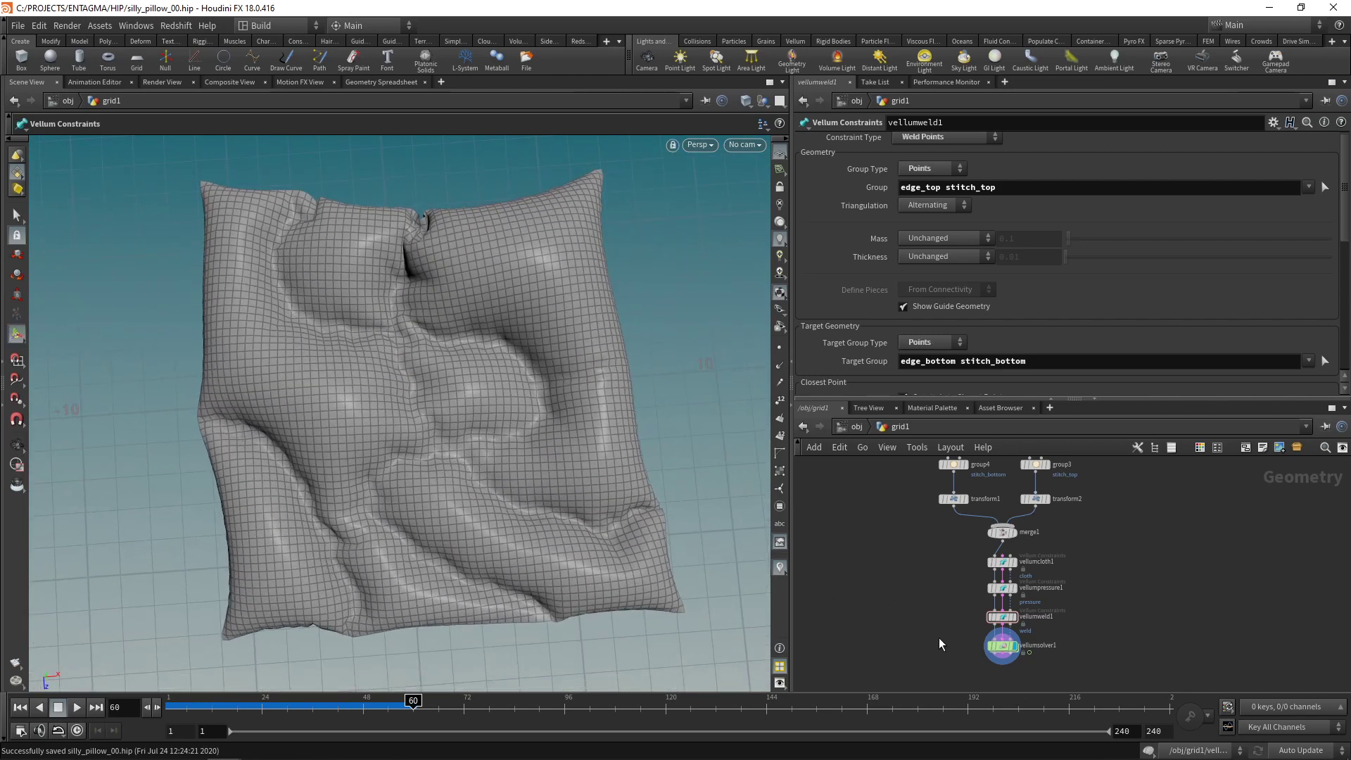
Step: Add a Vellum Post-Process node after vellumsolver1, with all its inputs connected, and display it
scroll(978, 614, up, 2)
middle_drag(968, 668, 982, 595)
click(1017, 541)
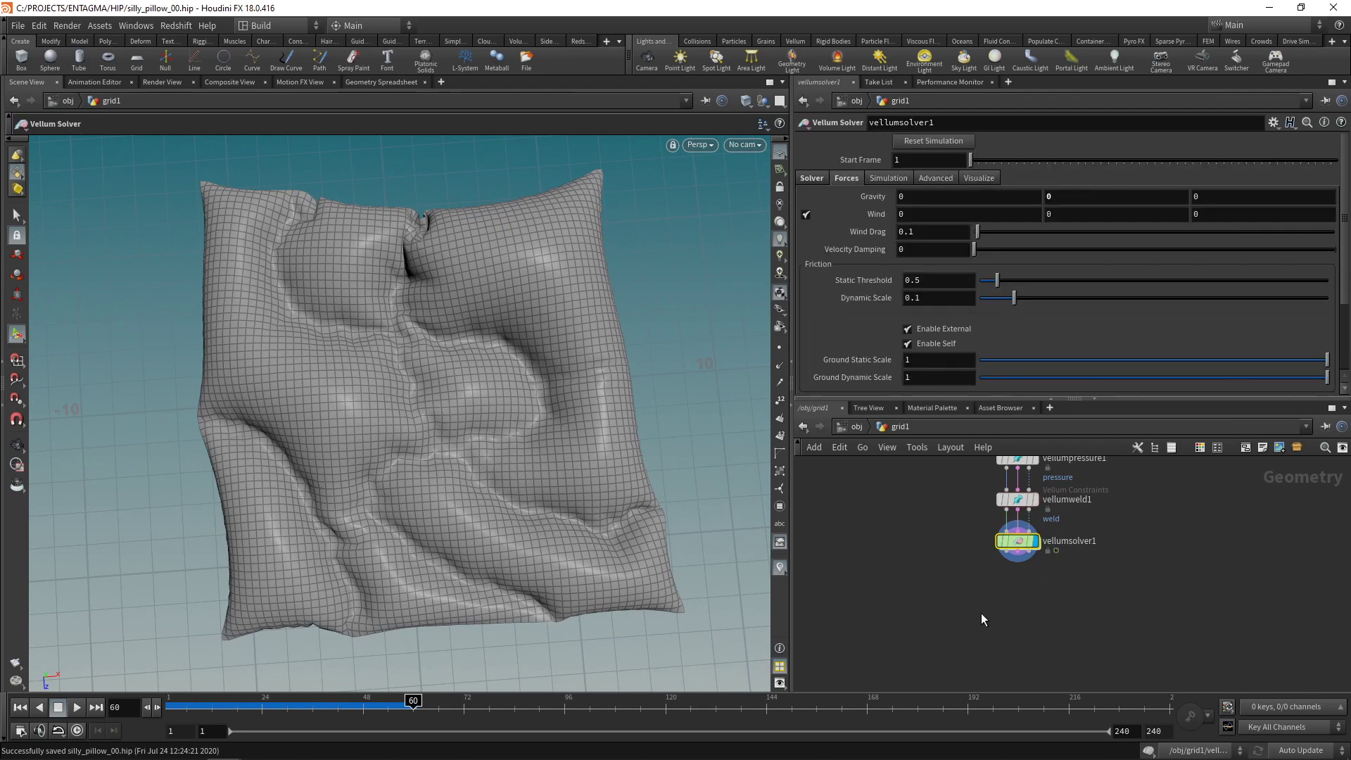
key(Tab)
text(velpo)
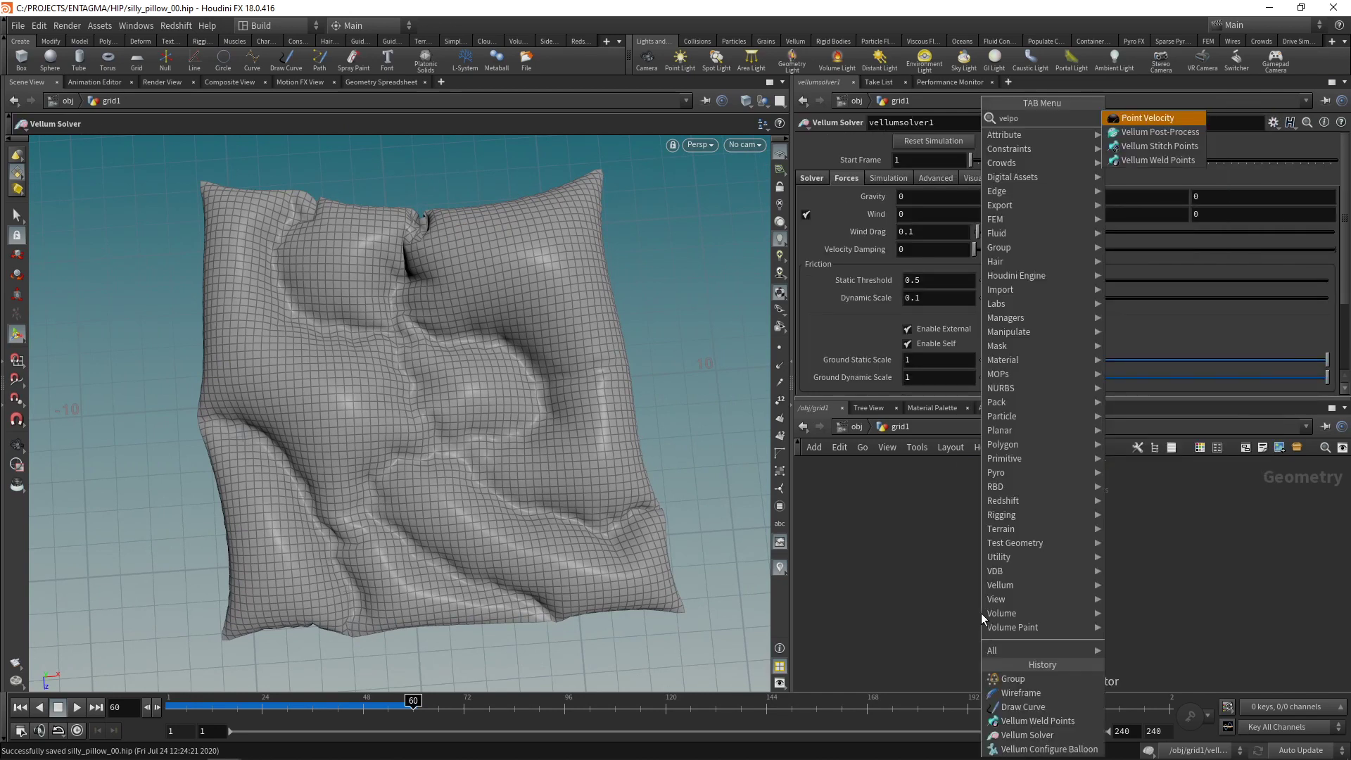
key(Down)
key(Return)
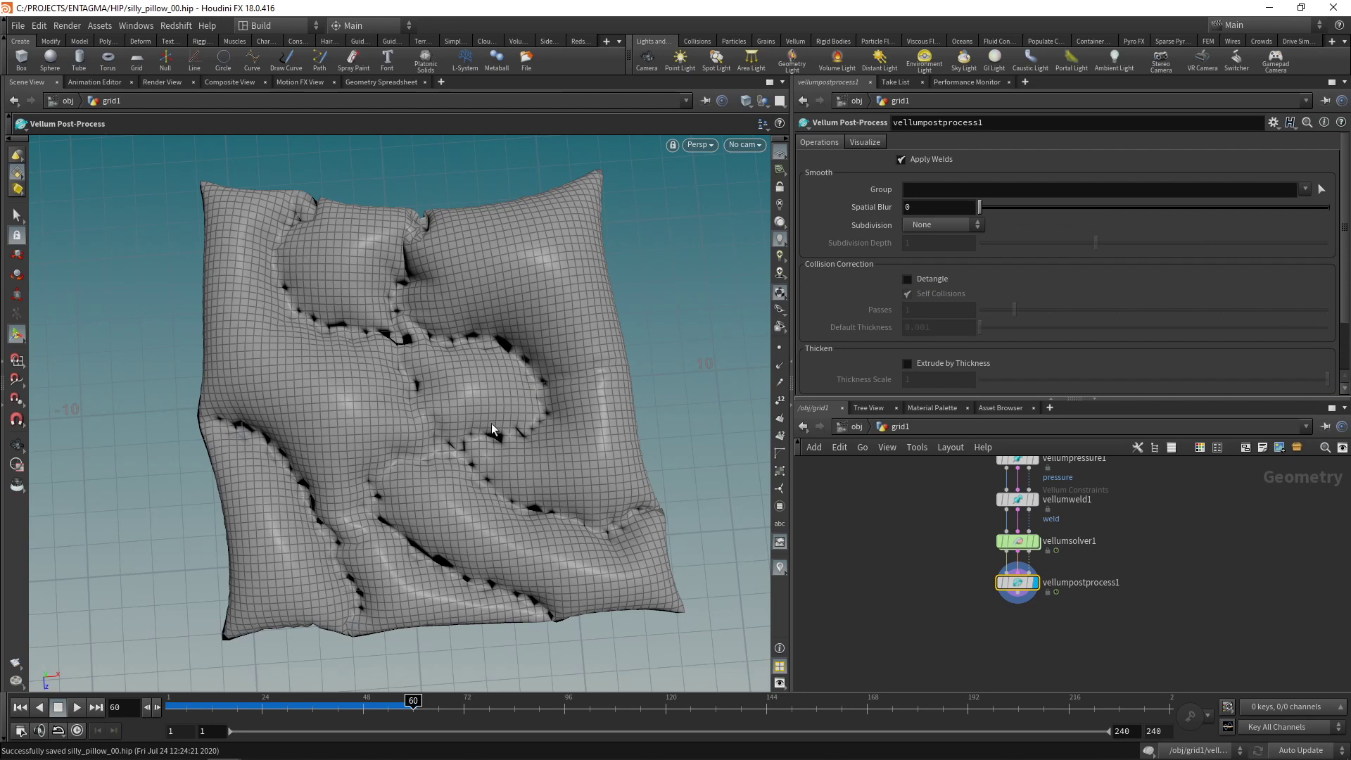
Step: In vellumpostprocess1, turn off Apply Welds, set Spatial Blur to 0.2 and choose Catmull-Clark subdivision
click(901, 161)
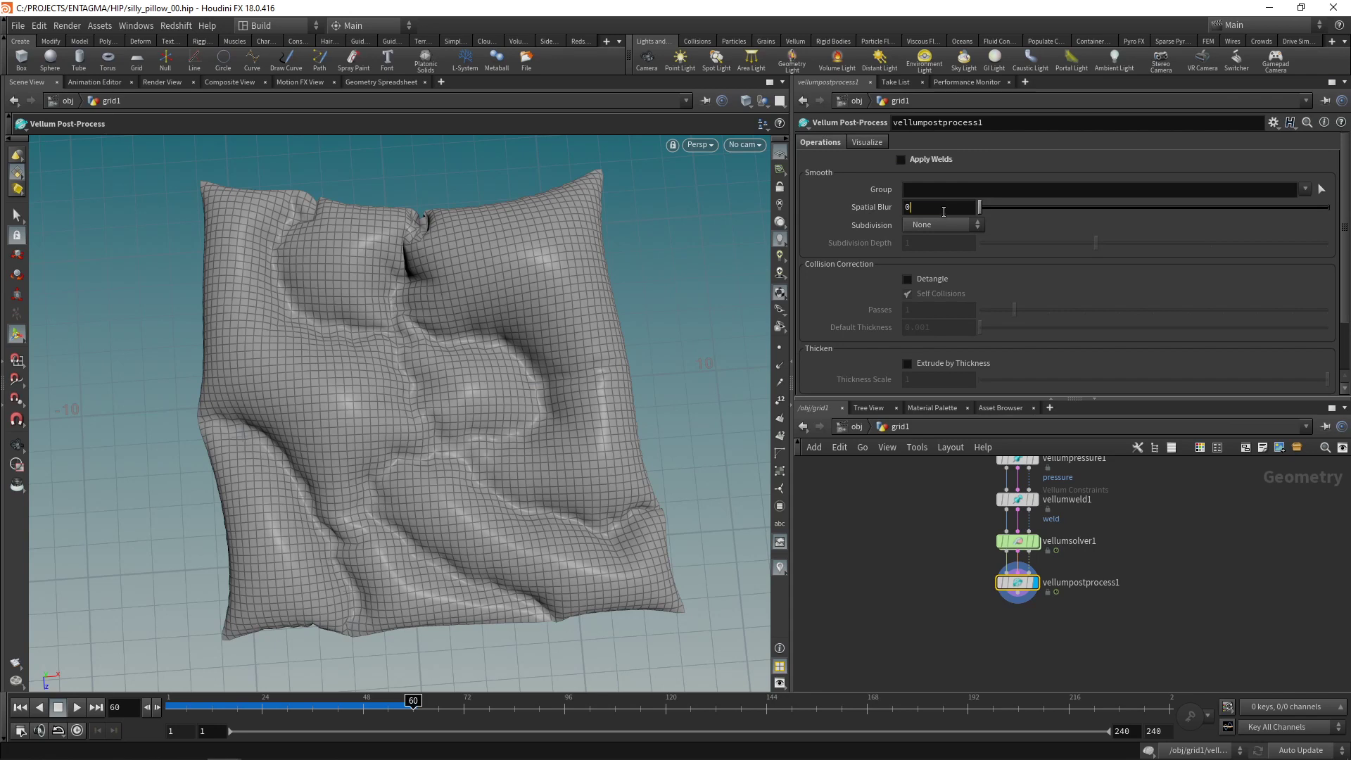
text(.1)
key(Return)
scroll(943, 211, up, 2)
scroll(944, 211, down, 1)
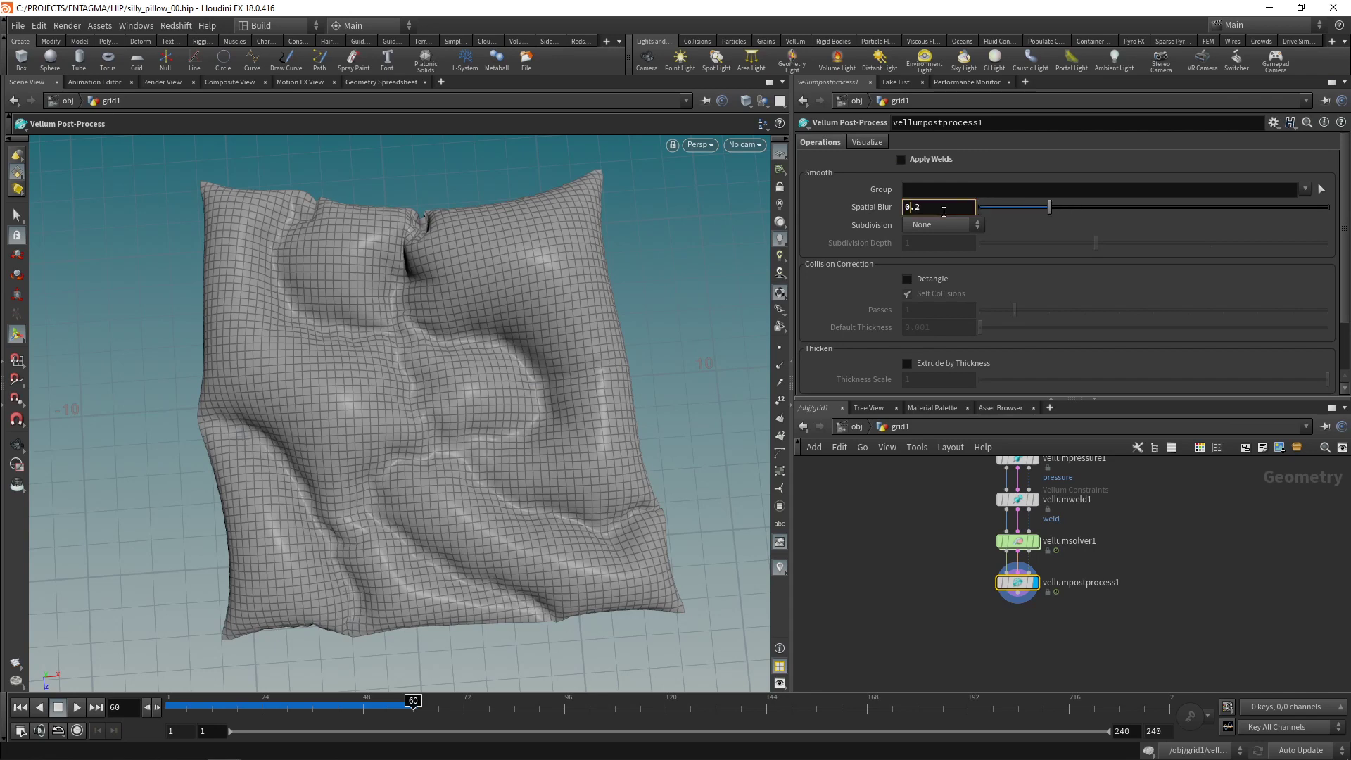
click(943, 224)
click(949, 257)
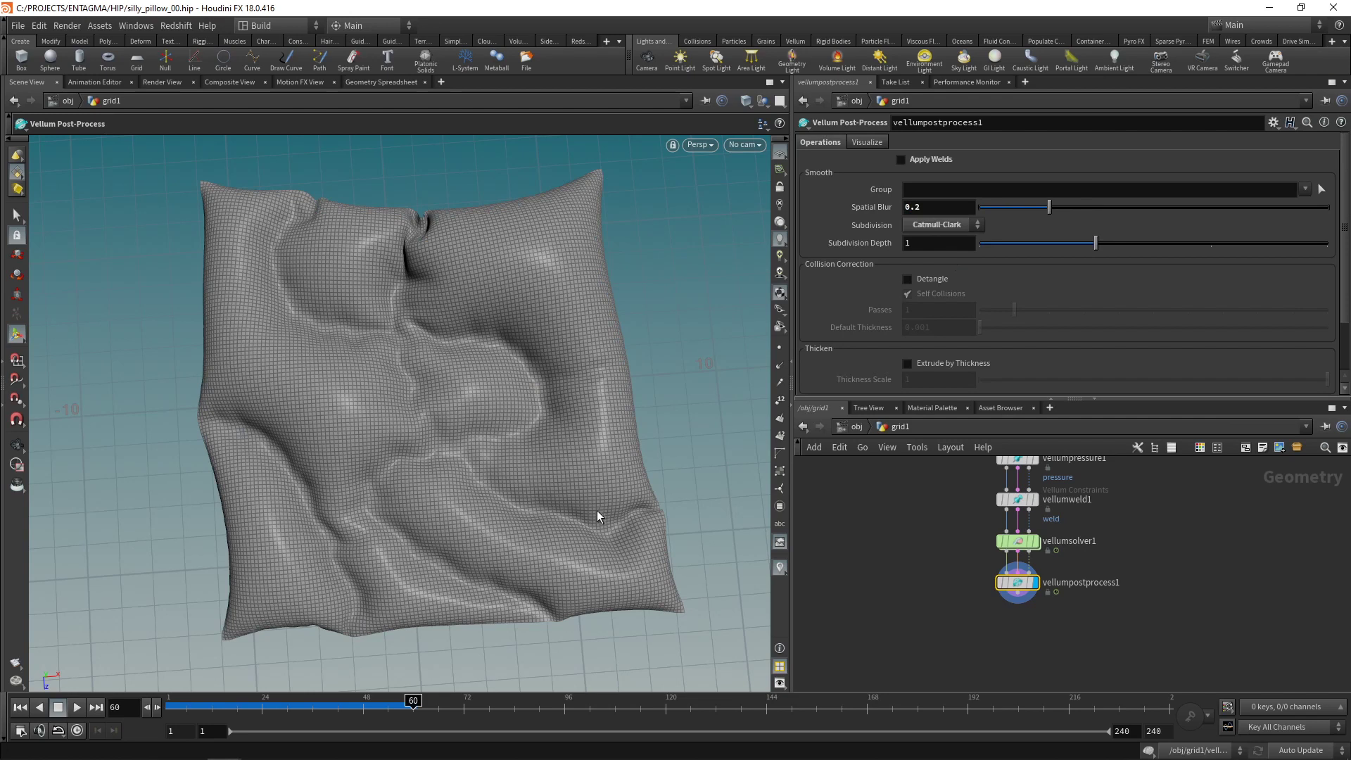
Step: Display vellumsolver1 and return the timeline to frame 1
click(1036, 542)
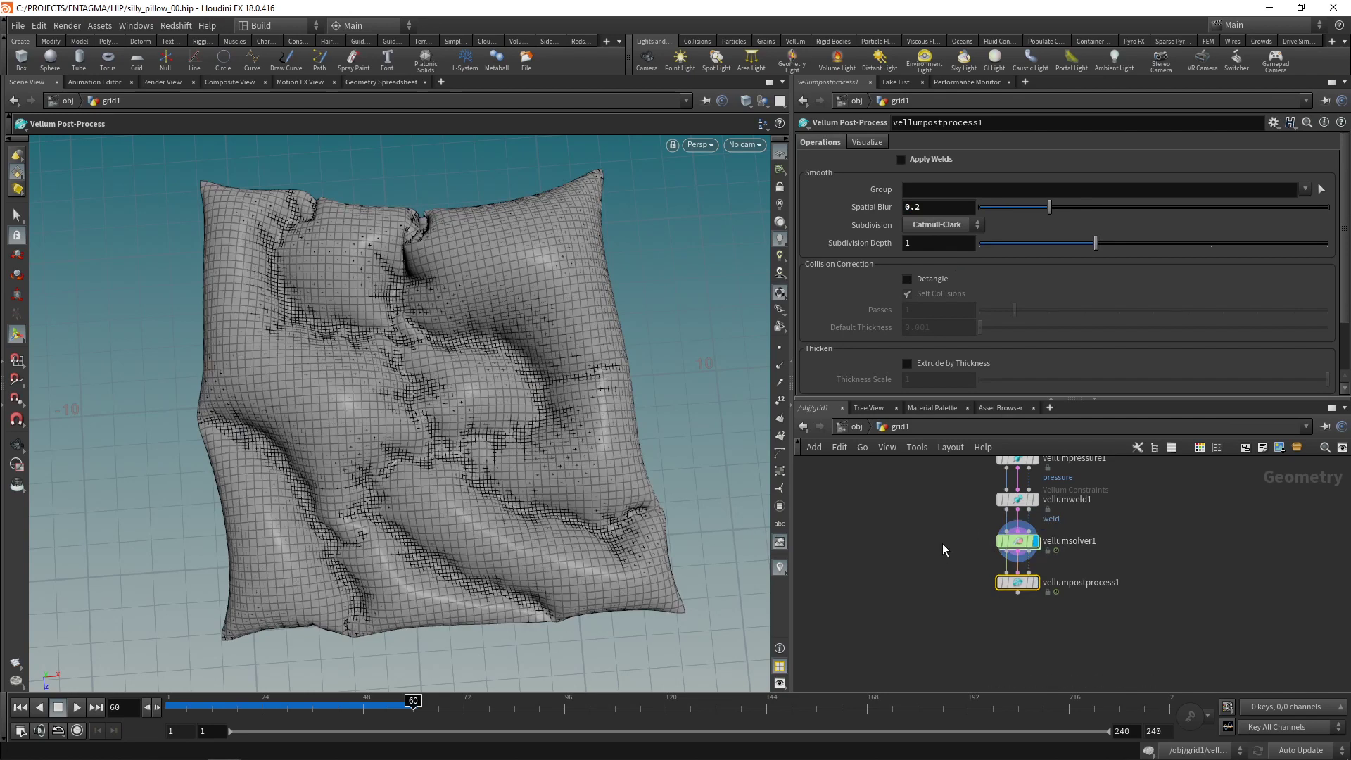
middle_drag(956, 524, 945, 629)
click(1009, 645)
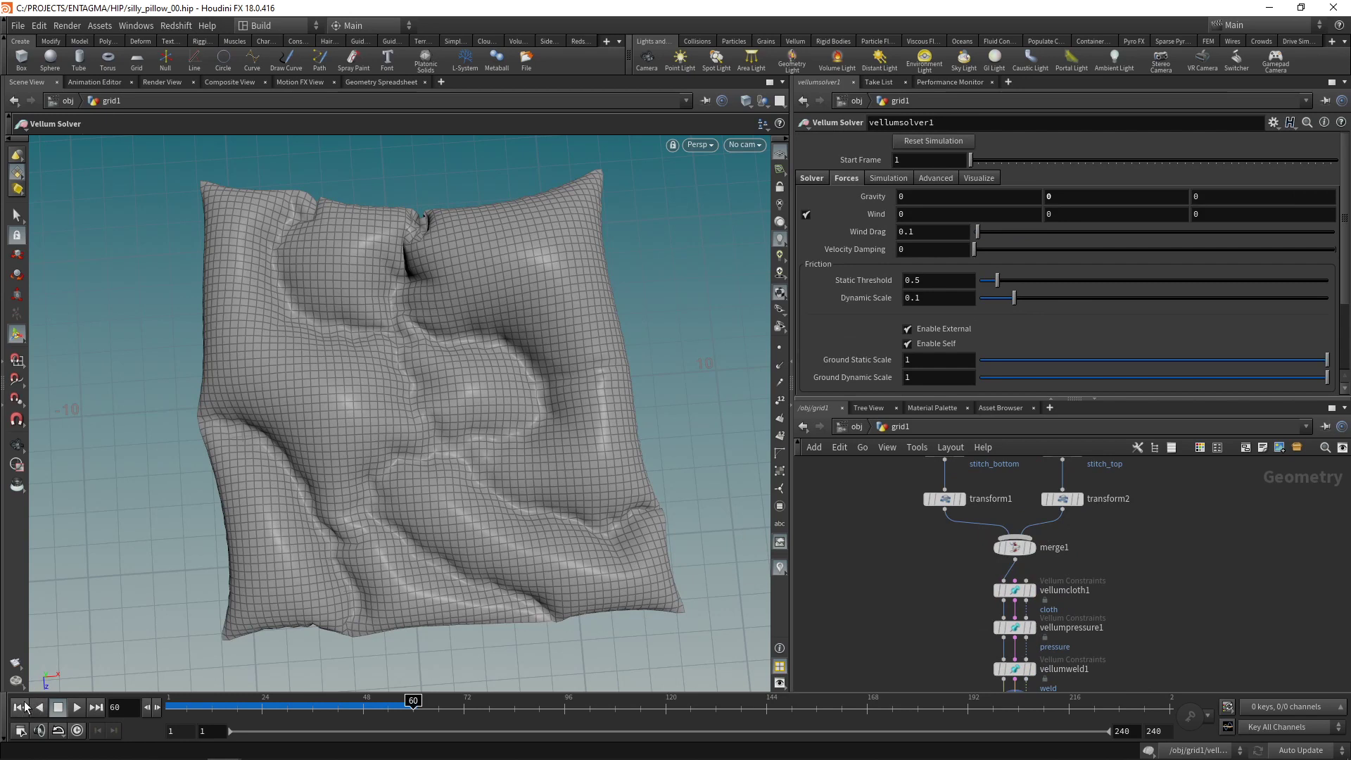
click(20, 707)
Step: Set both the Rows and Columns of grid1 to 200
drag(962, 542, 1064, 608)
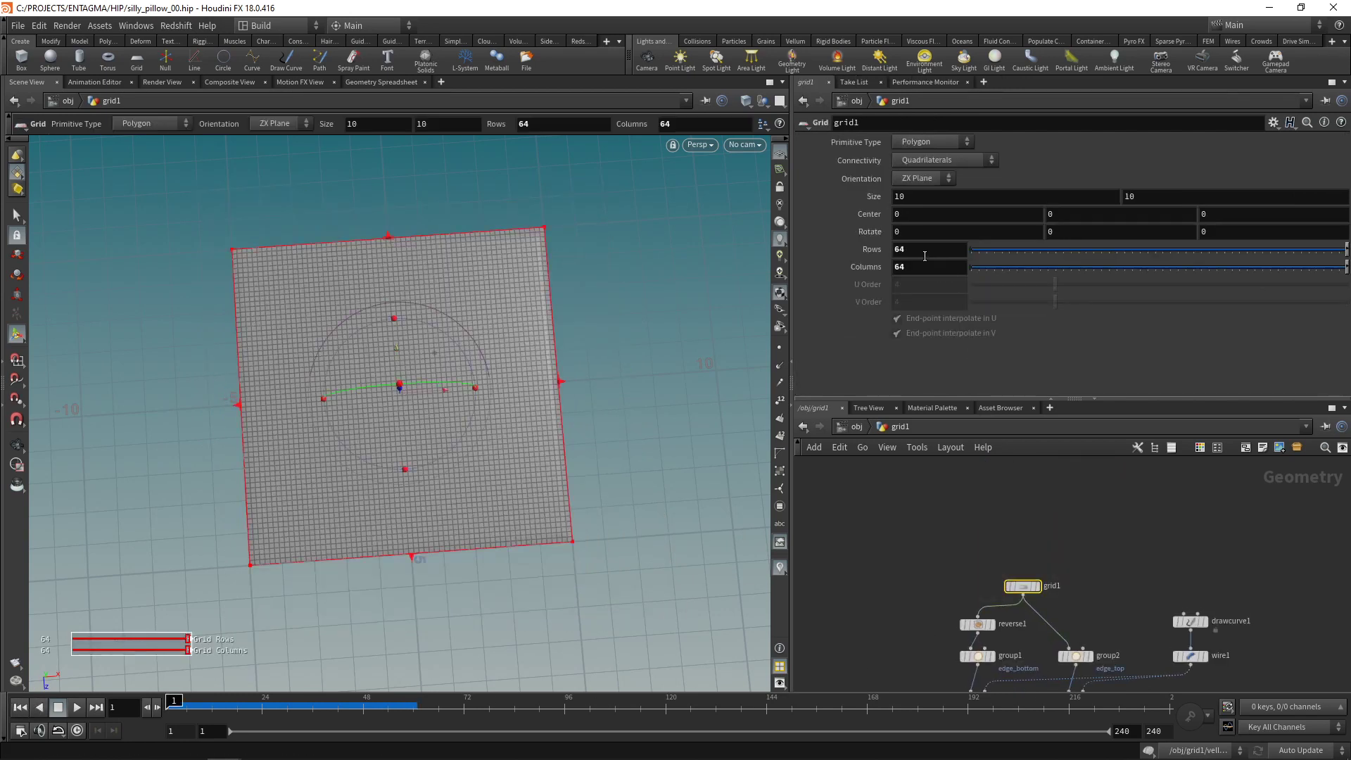
double_click(925, 250)
text(200)
key(Tab)
text(200)
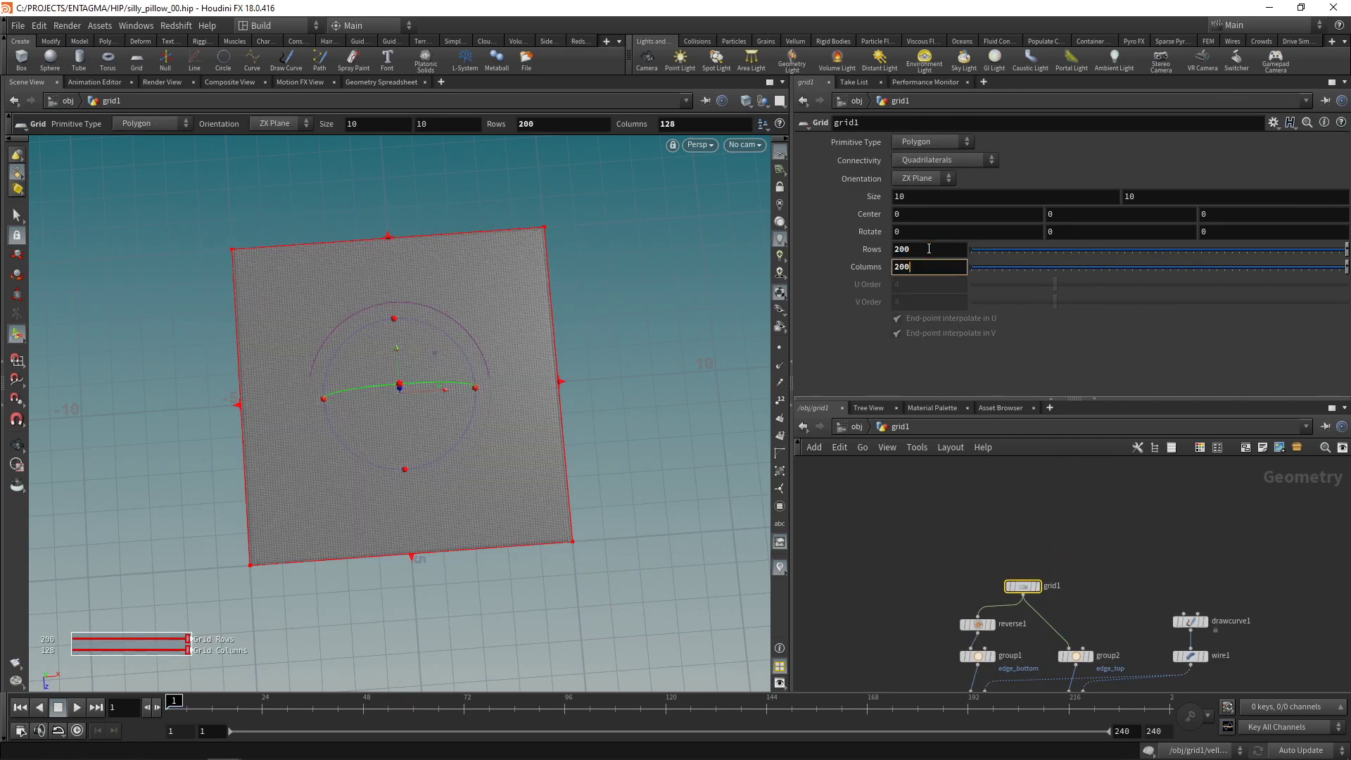
key(Return)
Step: Display group3 to check which points stitch_top picks up on the denser grid
middle_drag(1076, 672, 1041, 540)
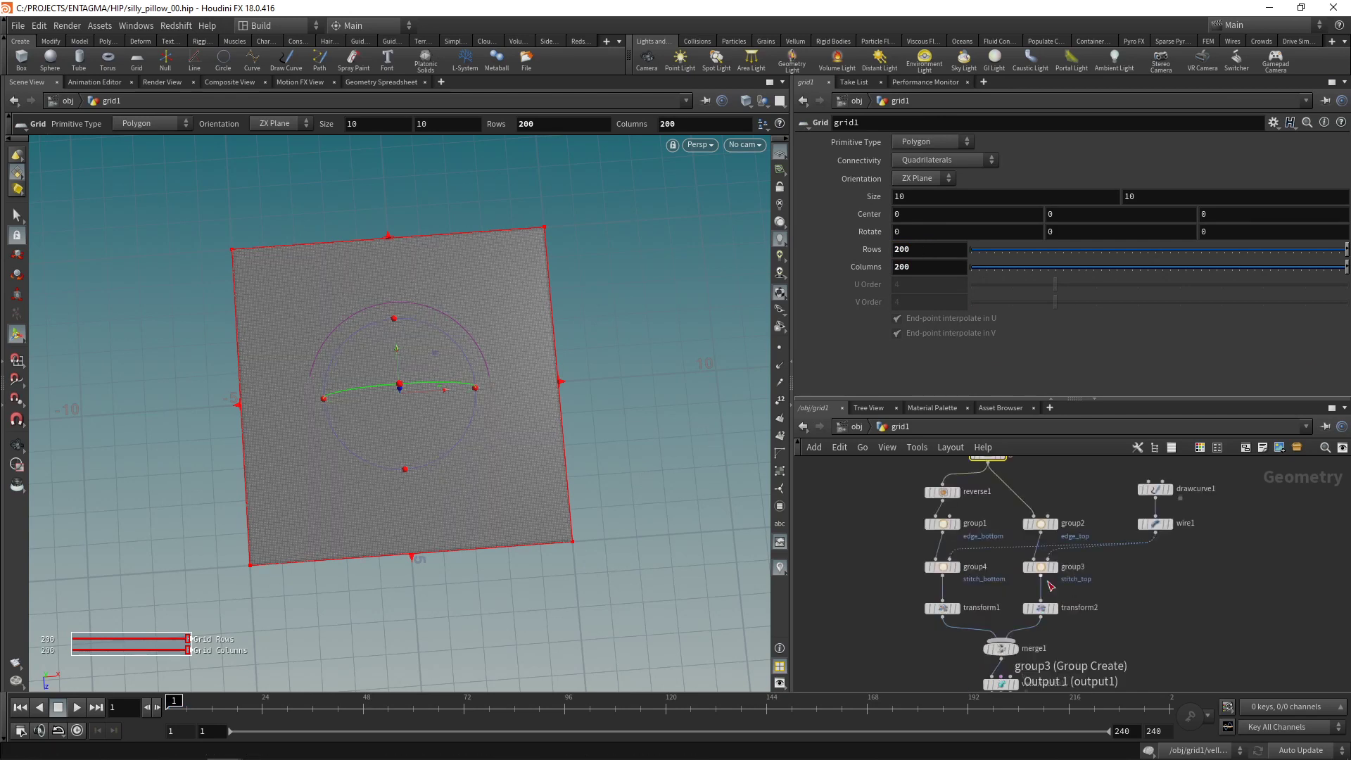
click(1041, 568)
click(1056, 567)
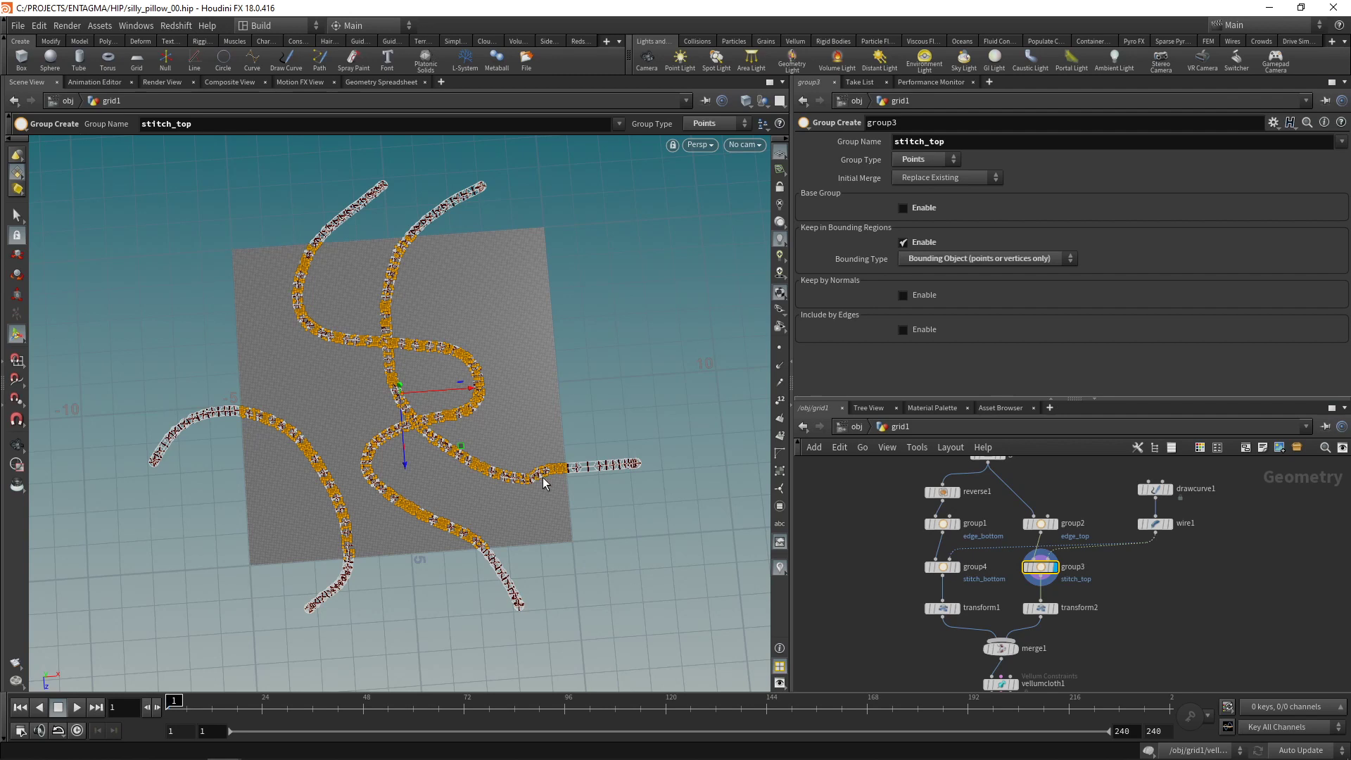
Step: Turn off Round Corners on wire1, set its Wire Radius to 0.033 and check the thinner stitch_top selection on group3
drag(1249, 560, 1120, 480)
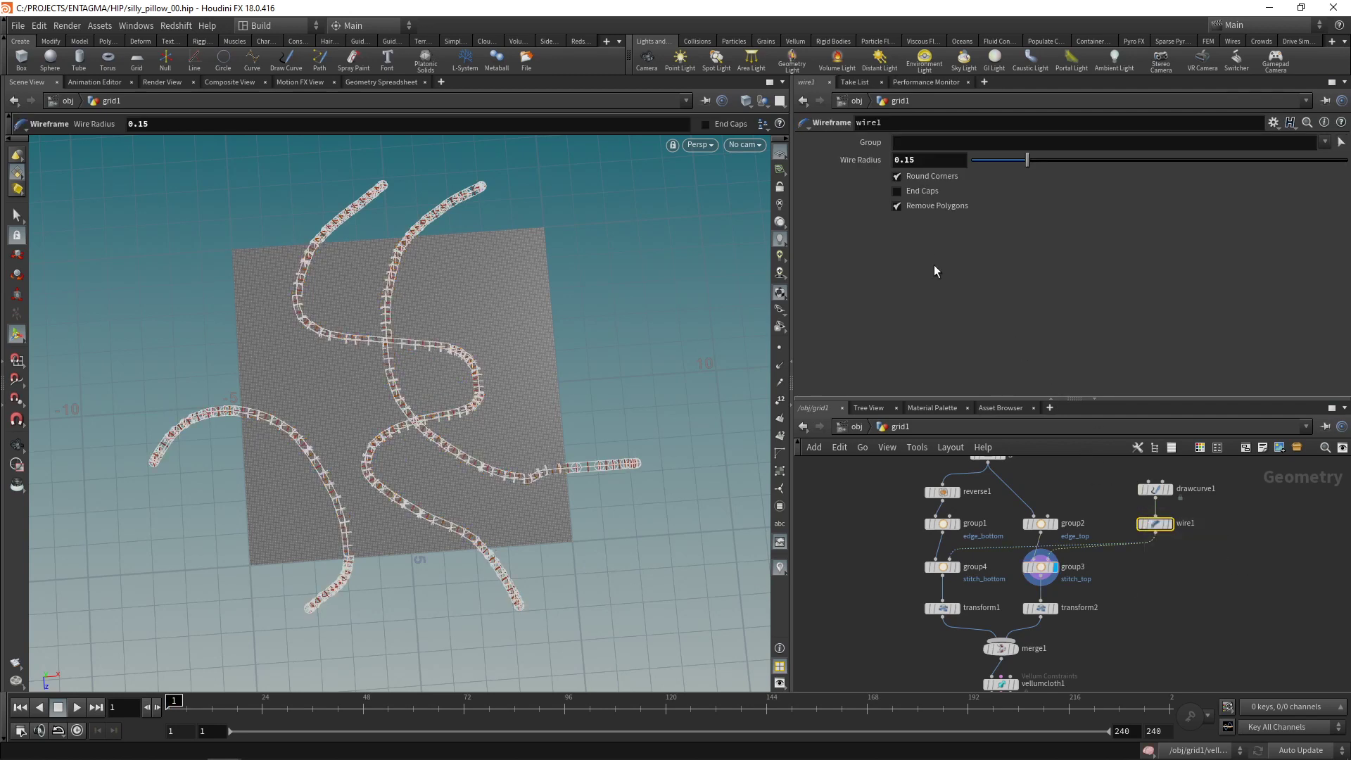
click(897, 177)
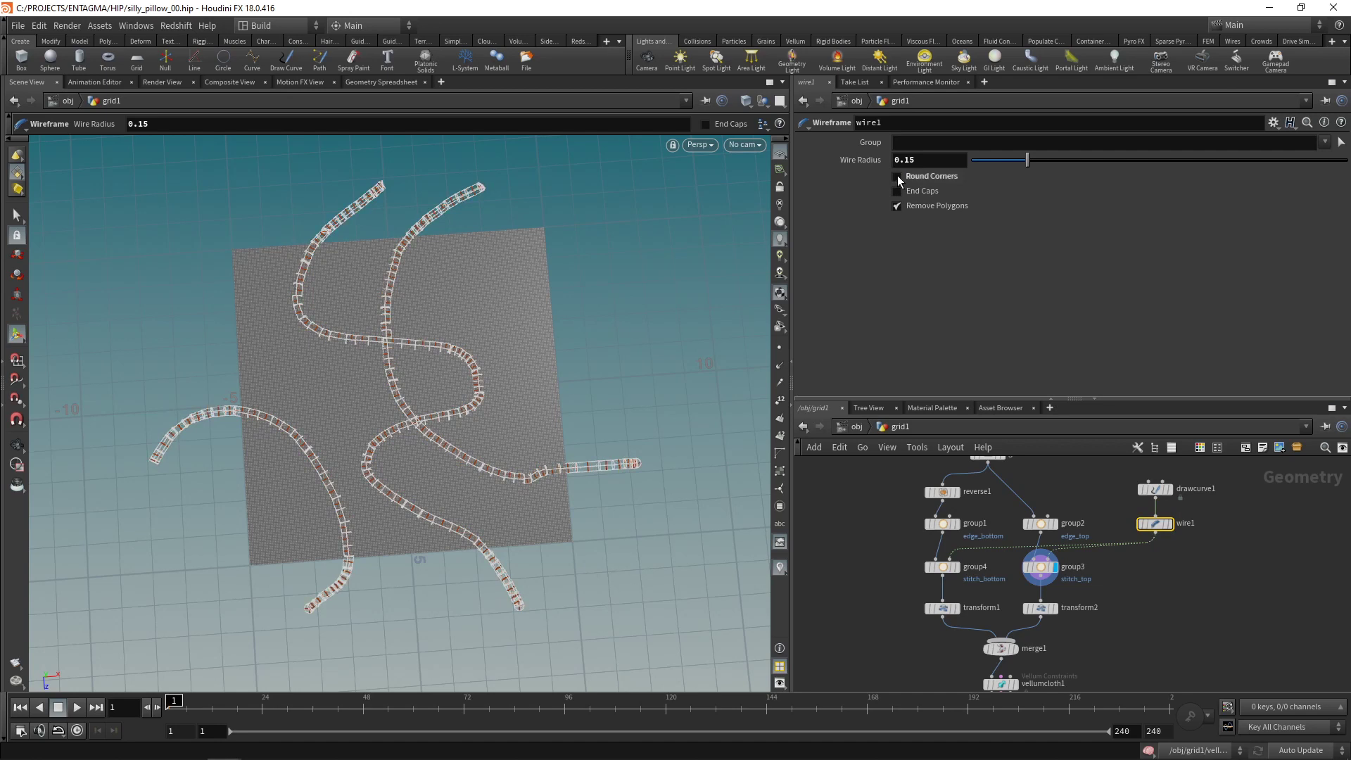
click(1029, 552)
click(1146, 524)
key(Left)
key(BackSpace)
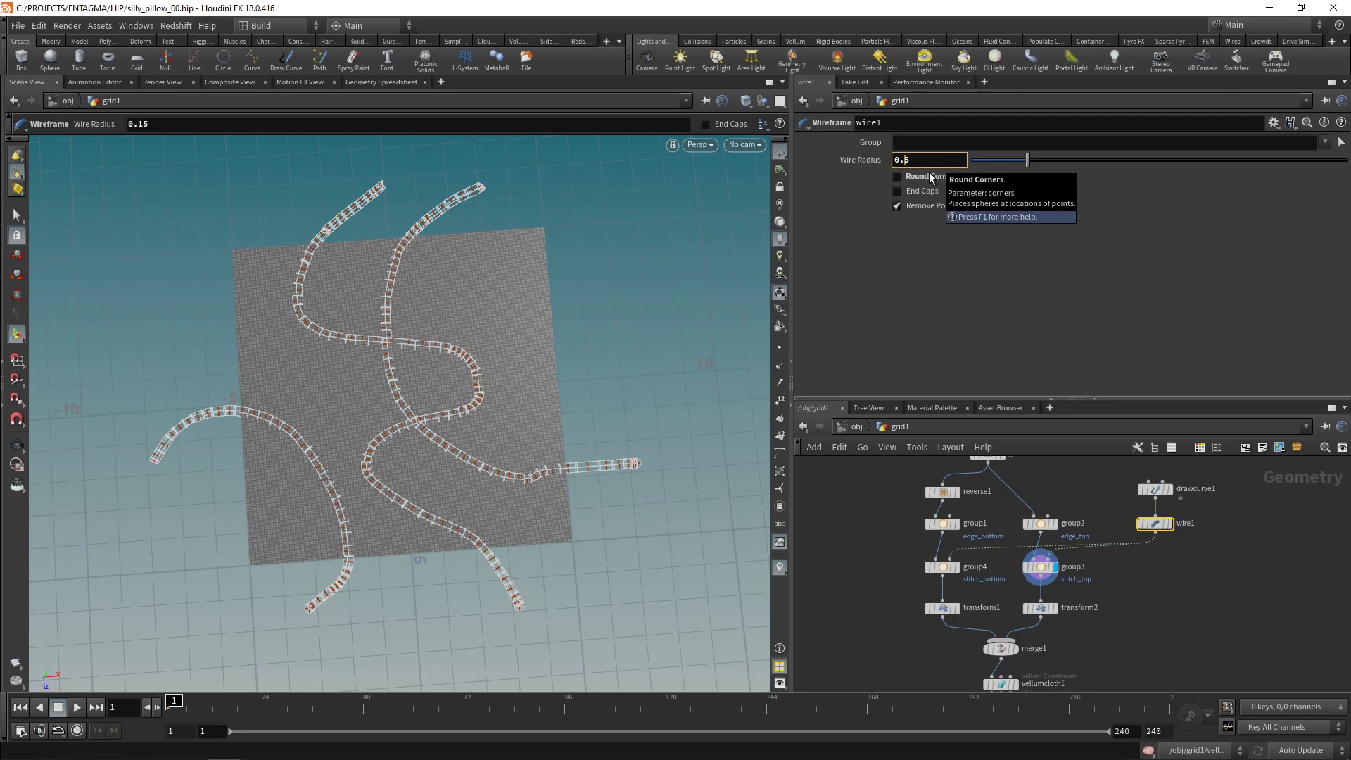
text(0)
key(Return)
click(919, 163)
key(BackSpace)
text(3)
key(Return)
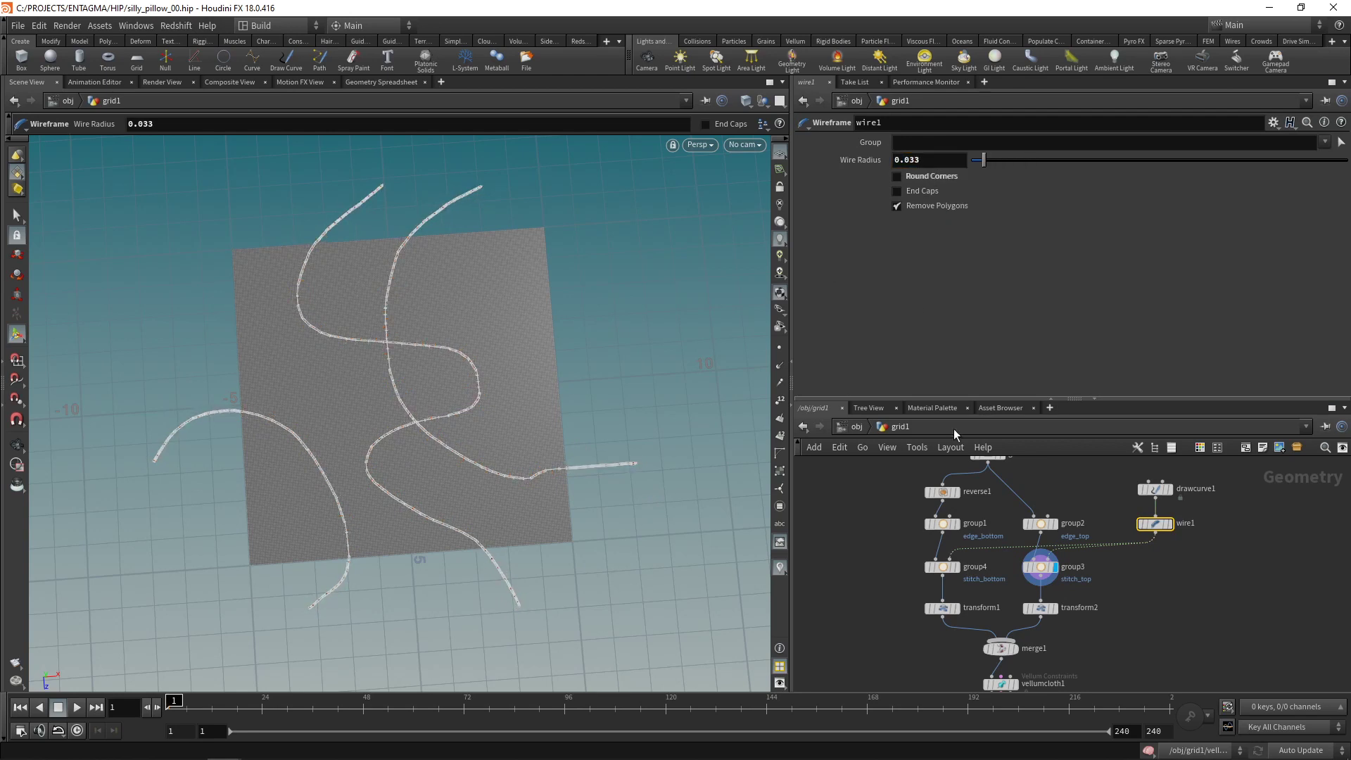
click(1041, 567)
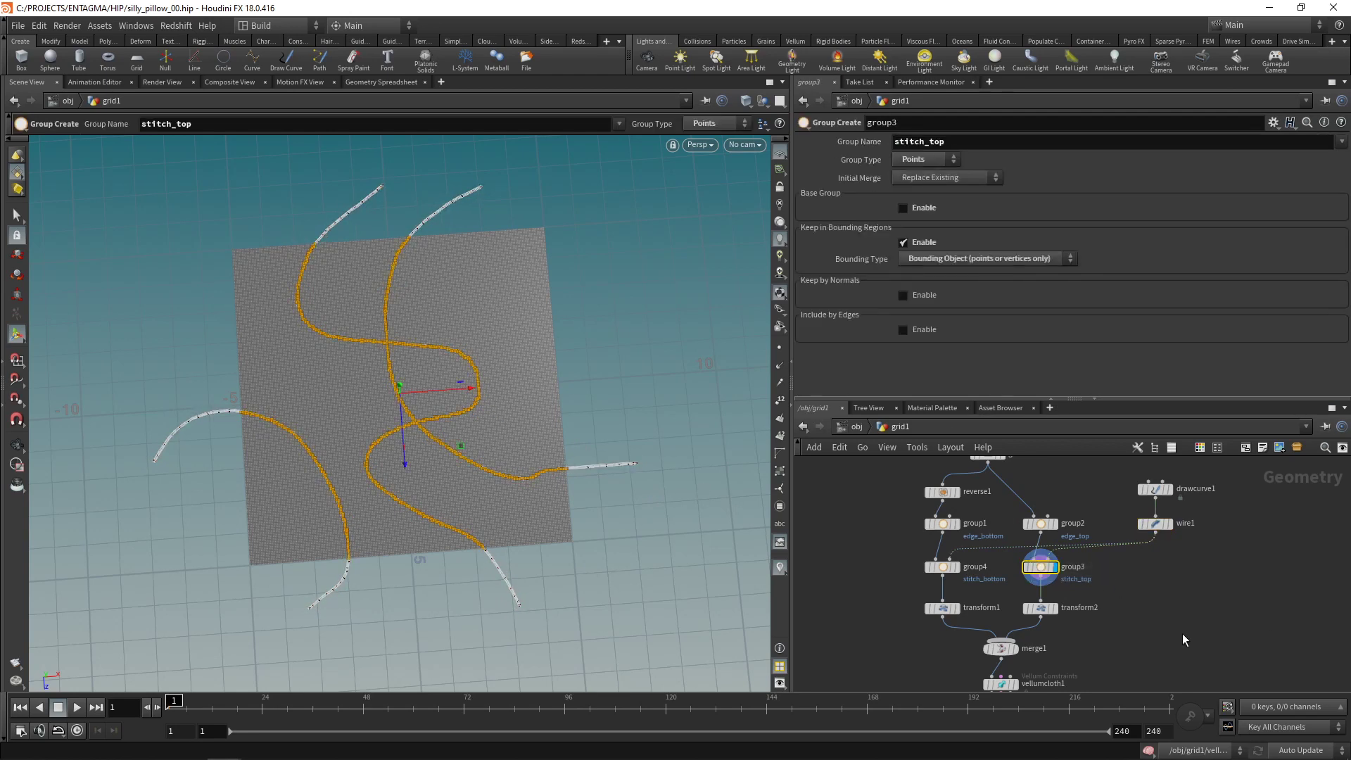
Step: Save the scene, display vellumsolver1 and play the high-resolution pillow simulation
middle_drag(1183, 639, 1180, 395)
key(ctrl+s)
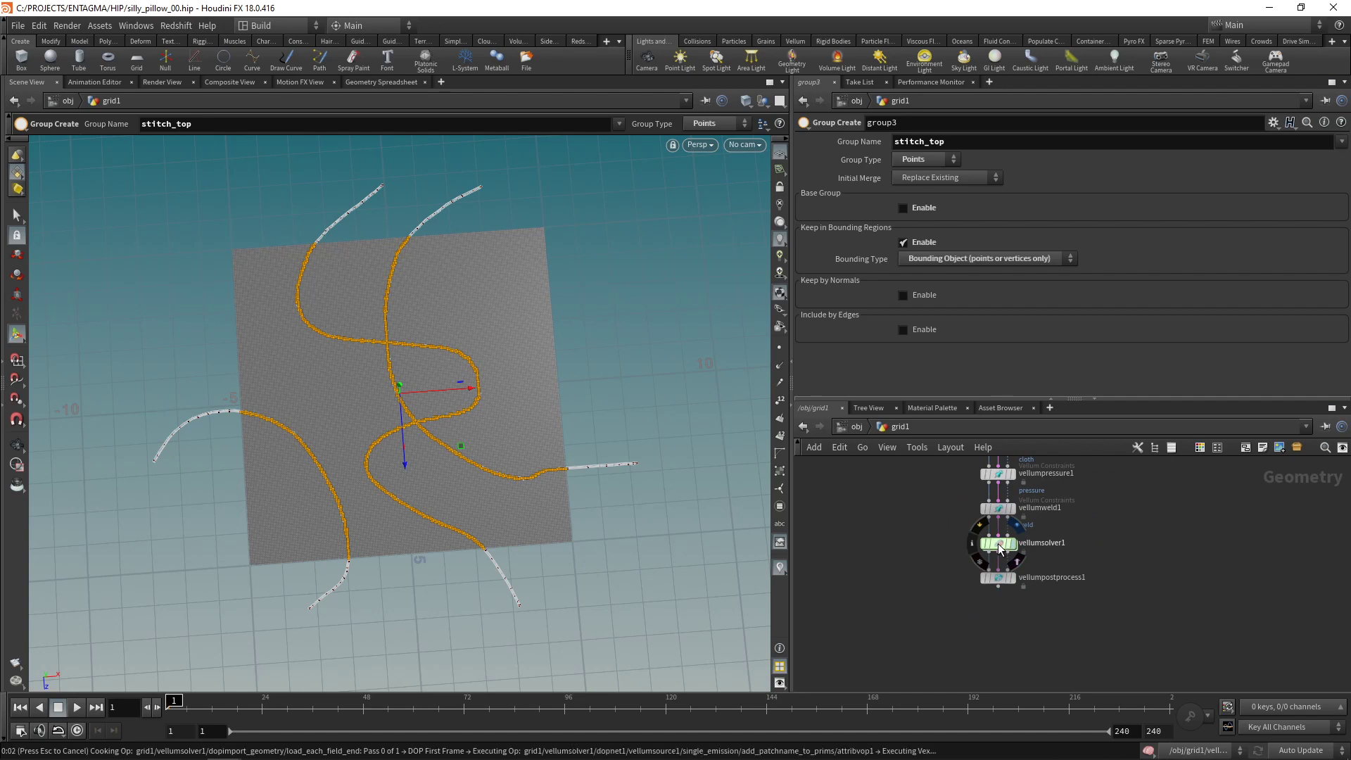
click(1011, 545)
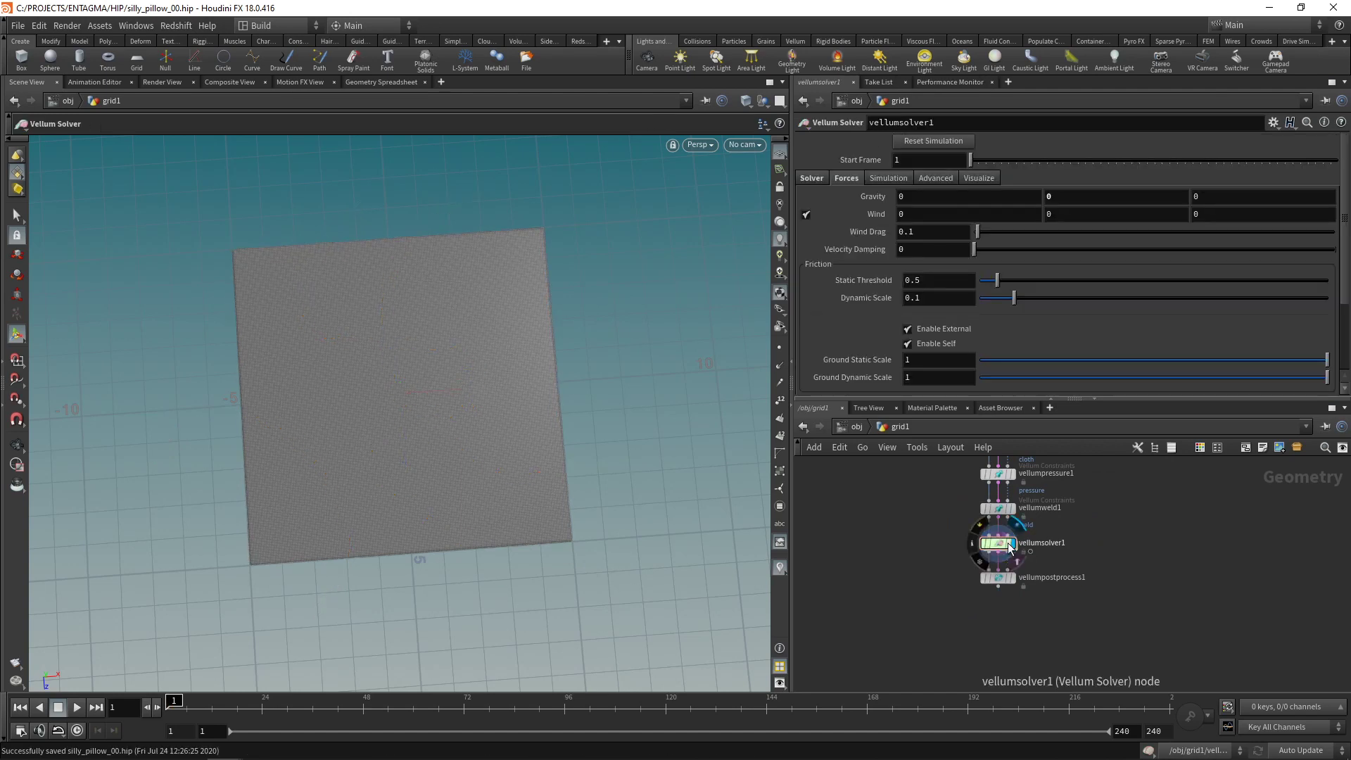
click(77, 707)
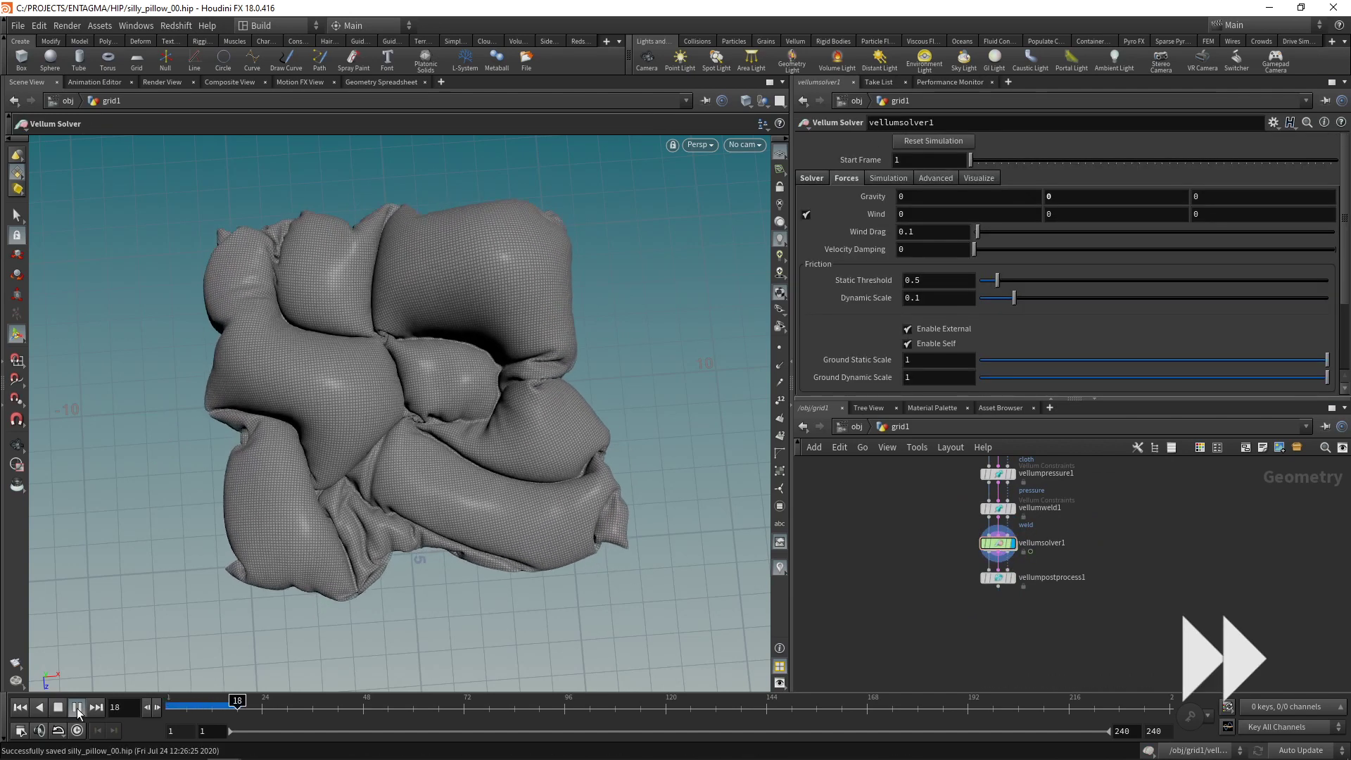
Step: Stop playback, scrub back through frame 24 to frame 2 and check the Constraint Iterations of vellumsolver1
click(77, 708)
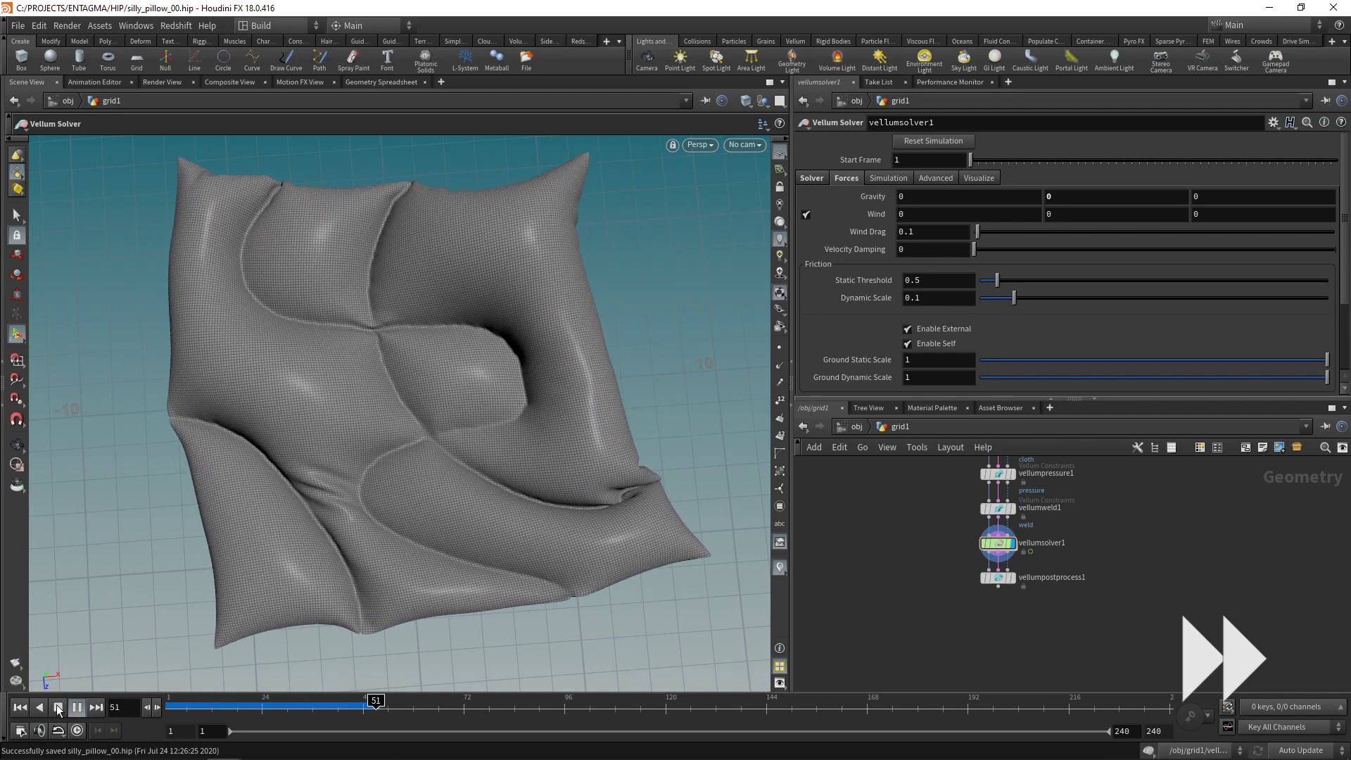
click(262, 711)
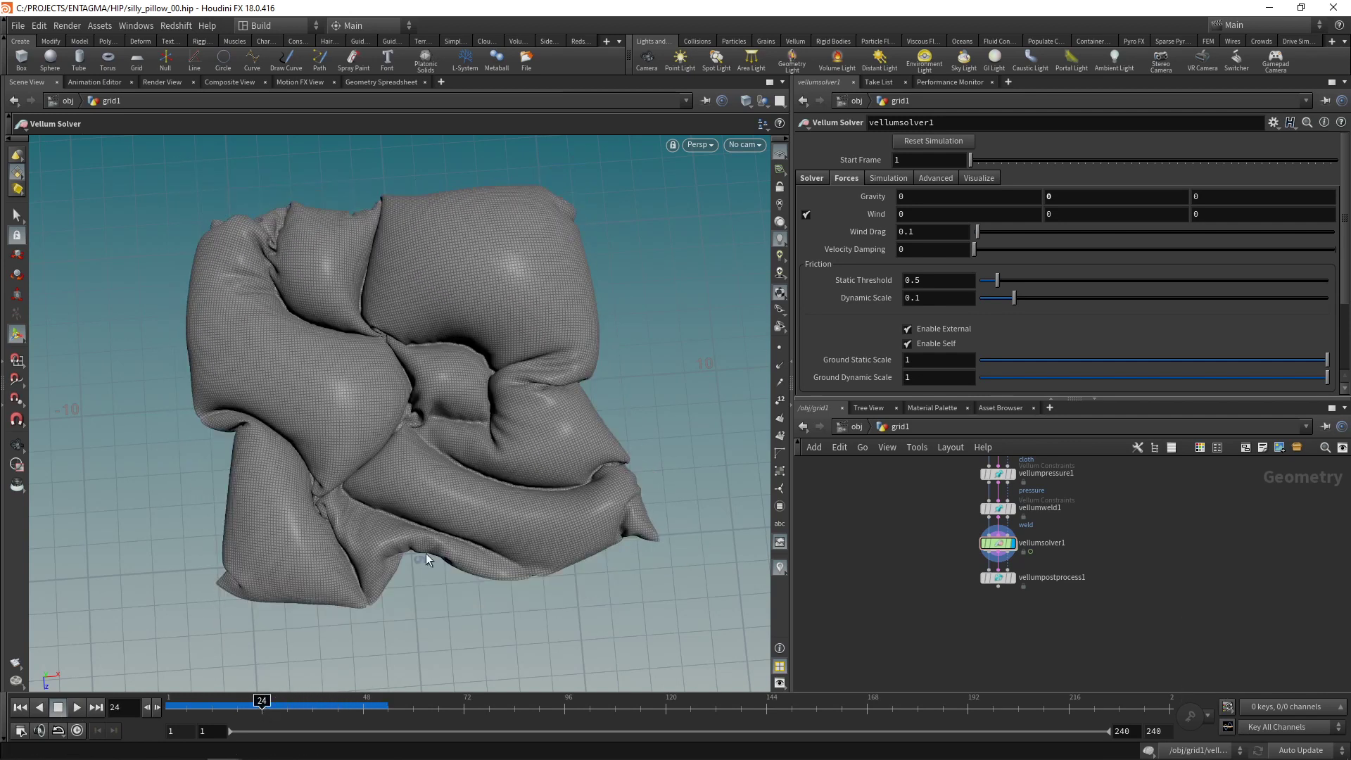
click(169, 712)
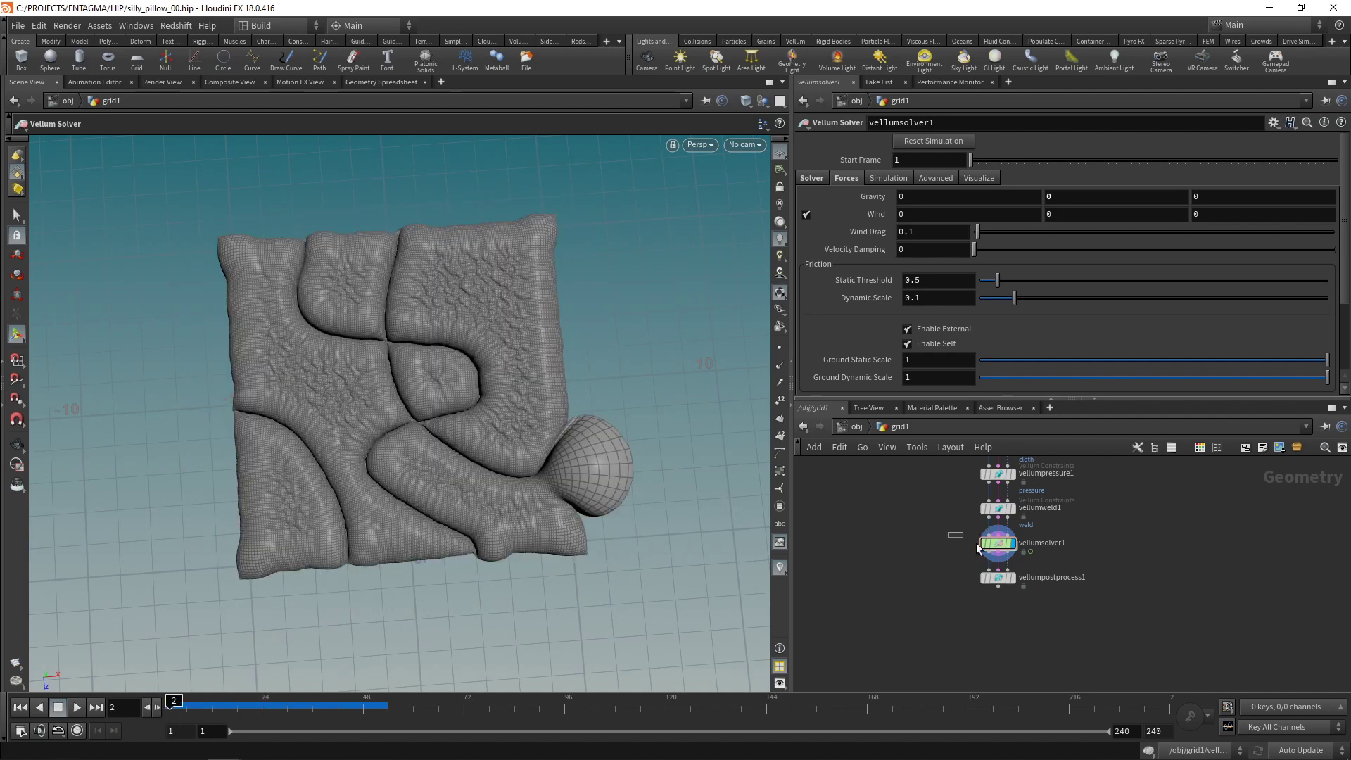
click(812, 178)
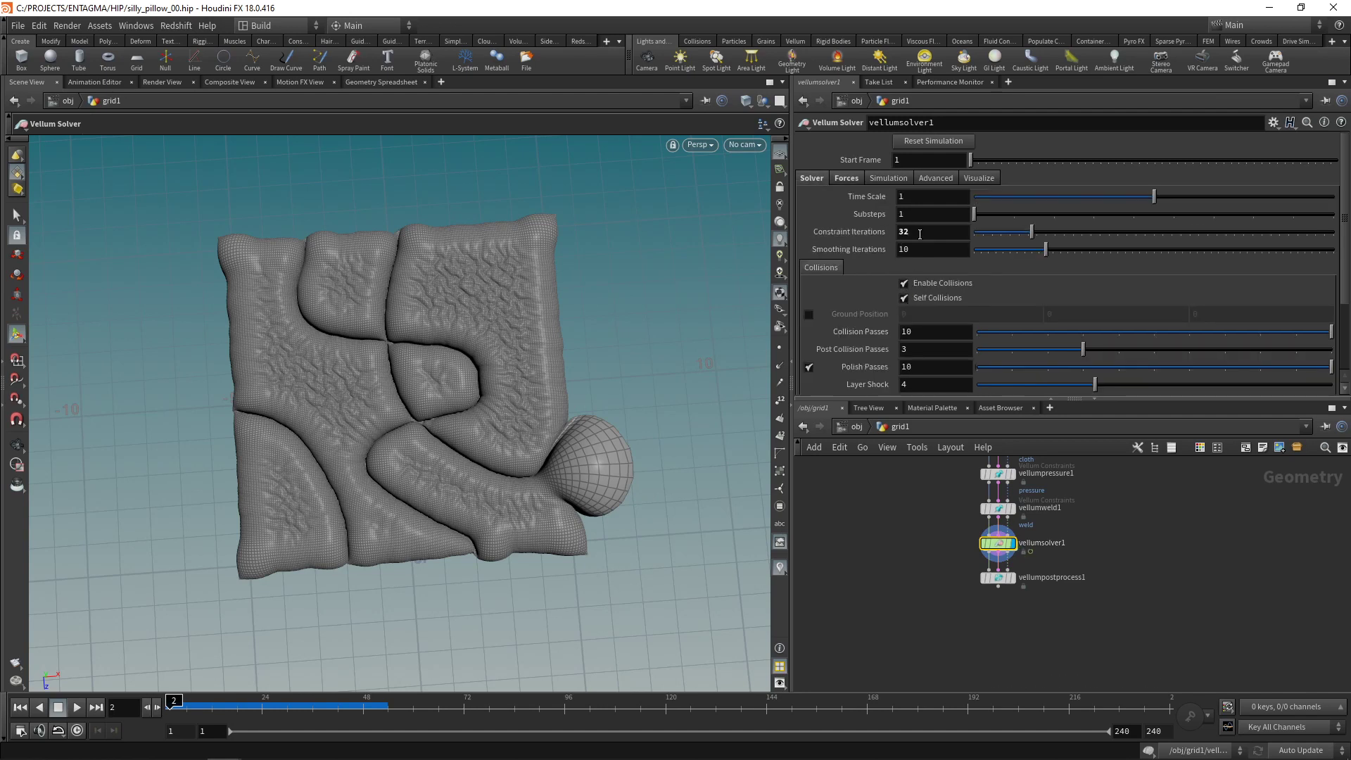
key(Return)
Step: Advance to frame 13 and display vellumpostprocess1 to get the smoothed, subdivided pillow
click(158, 708)
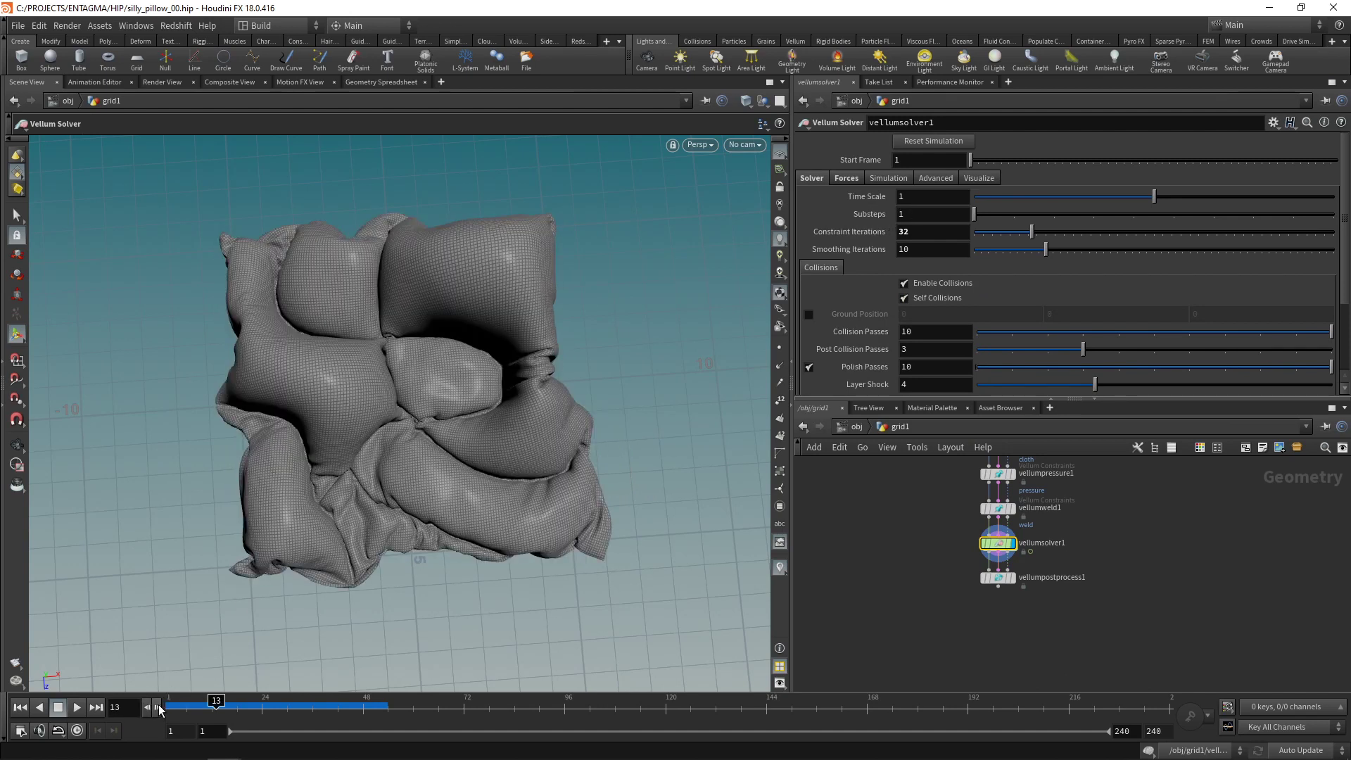
scroll(1051, 609, up, 2)
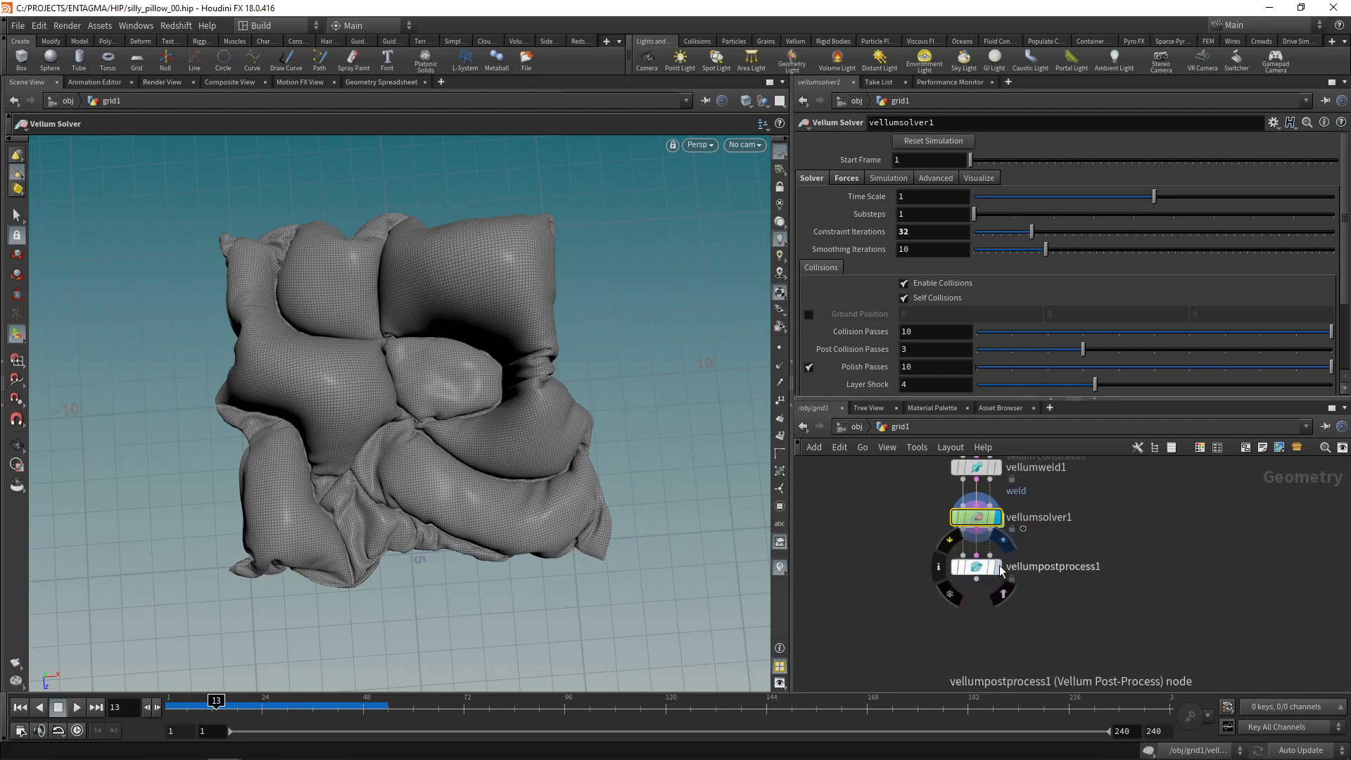
click(997, 566)
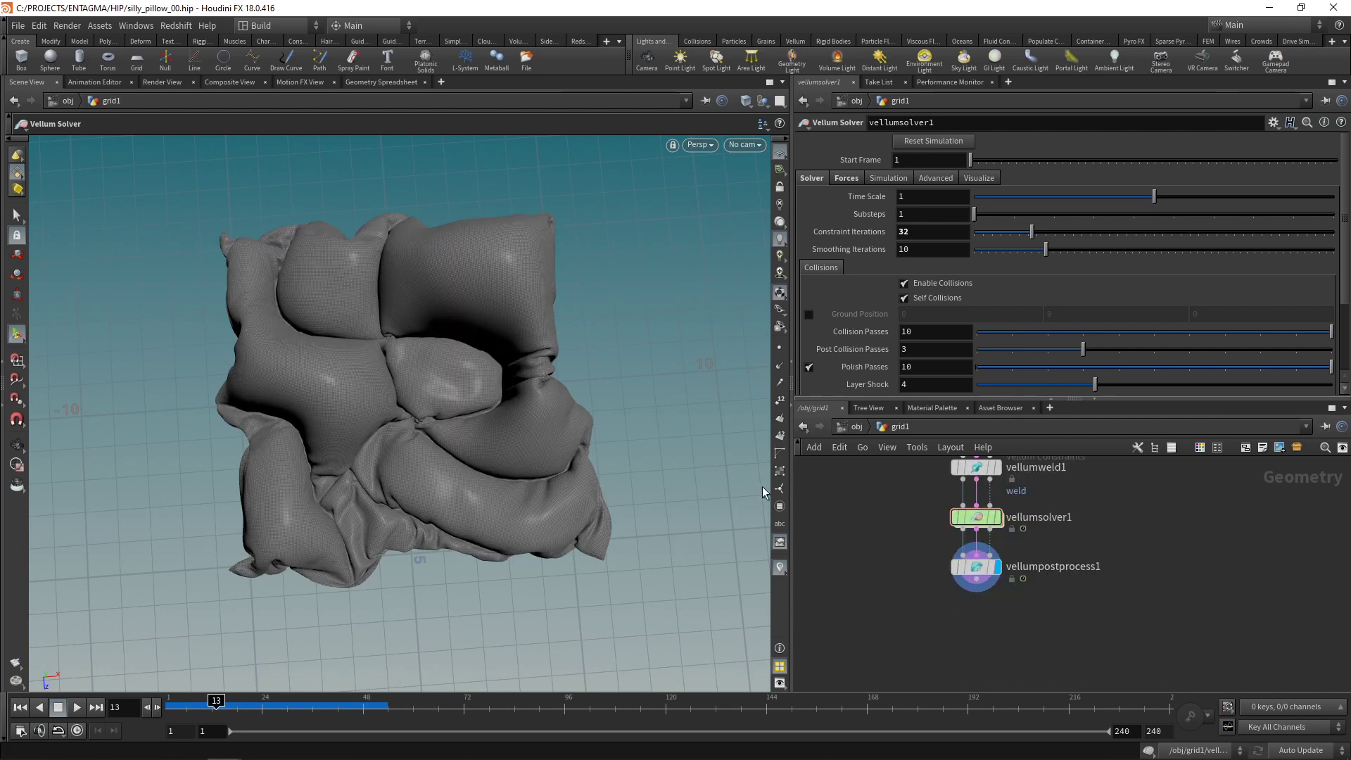
Step: Select drawcurve1 to show its hand-drawn stitch curves over the inflated pillow
scroll(978, 618, down, 5)
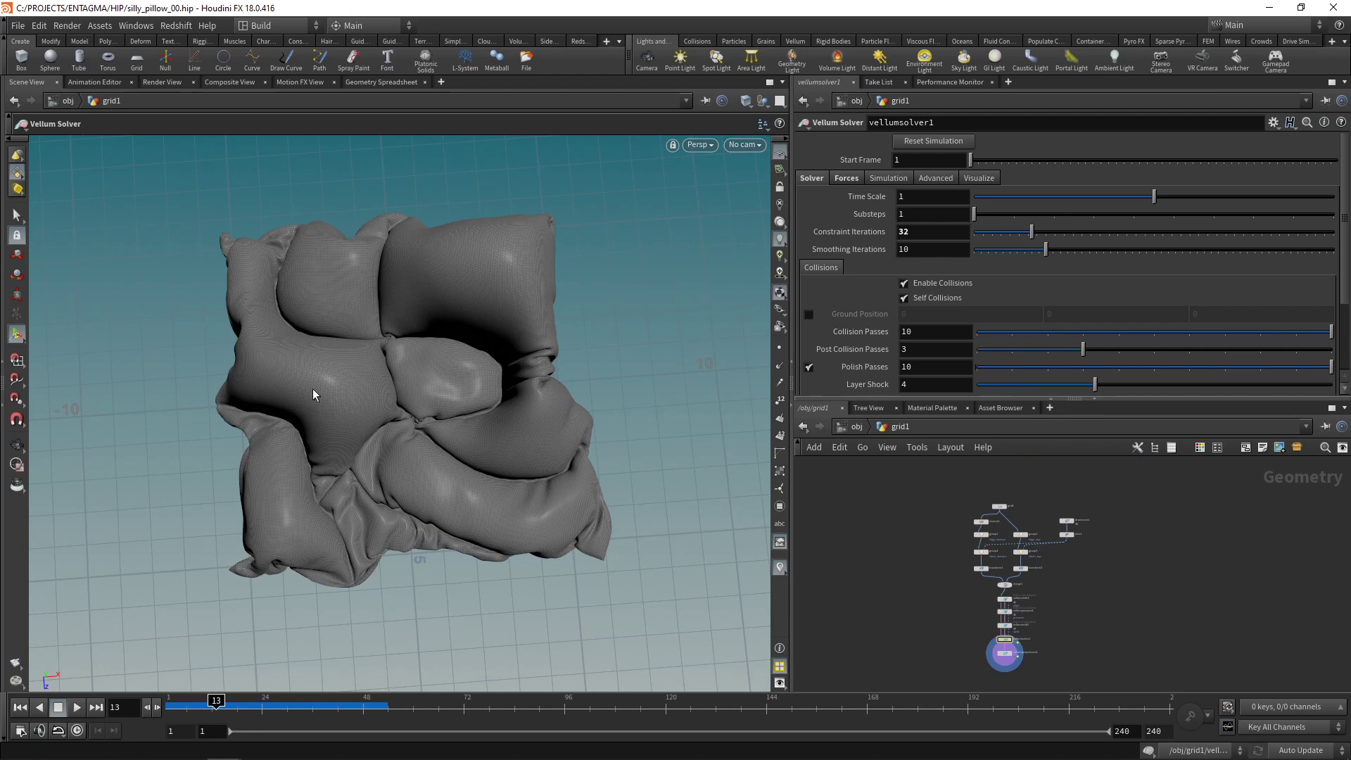
drag(1148, 501, 1056, 529)
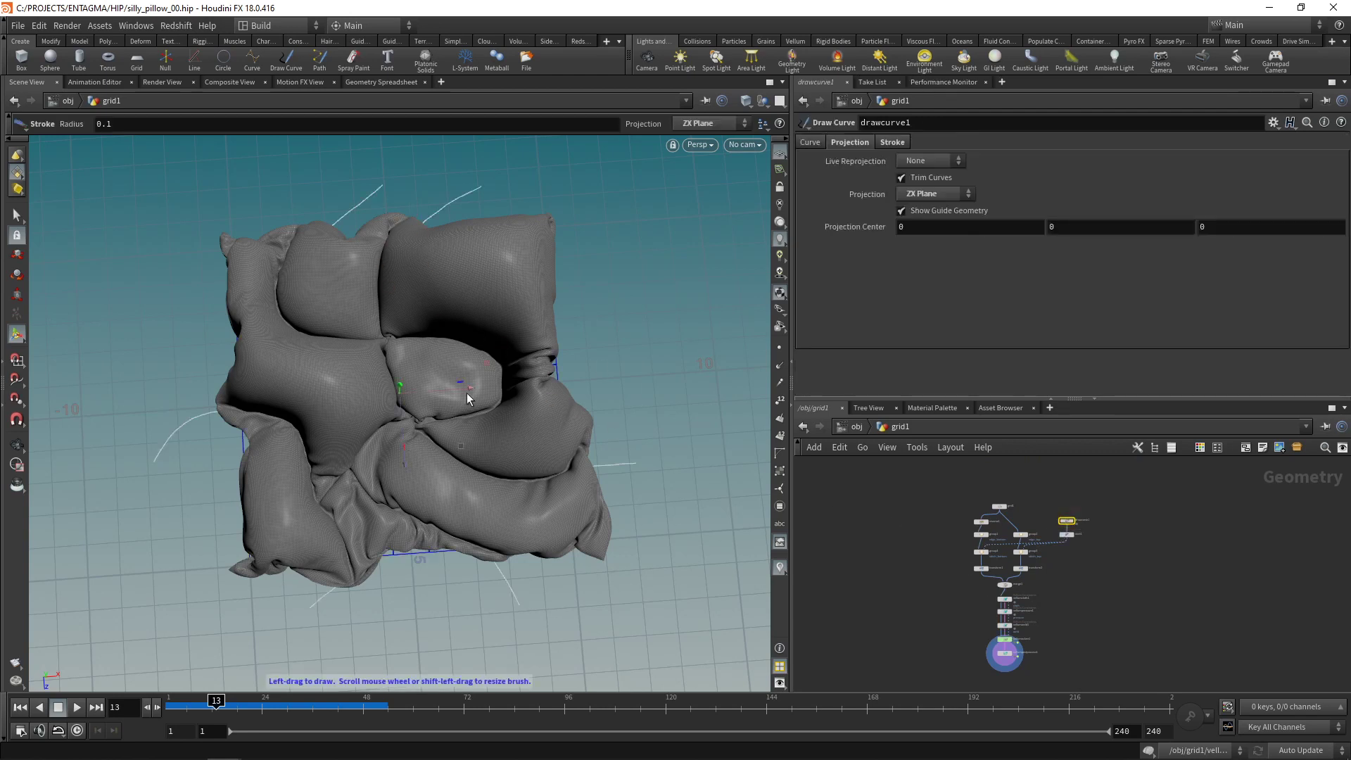